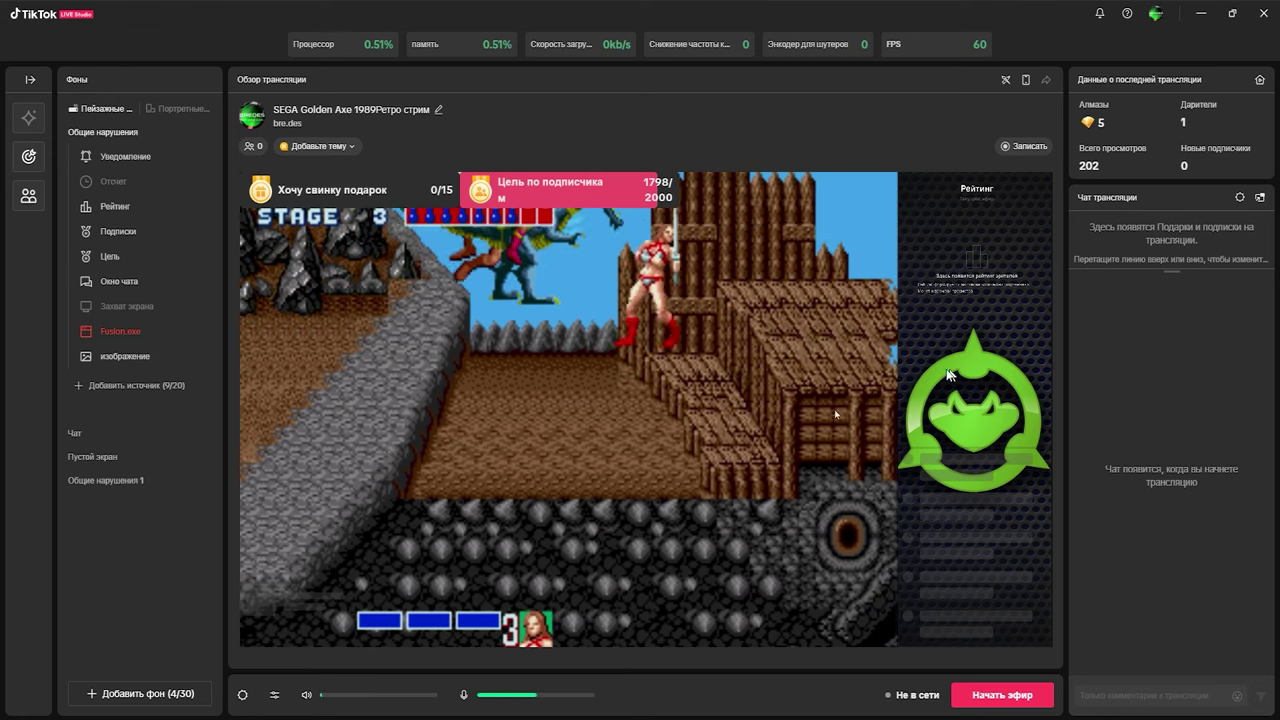
- Toggle the visibility of the image, Fusion.exe and chat window sources to compare the scene with and without them
left_click(200, 356)
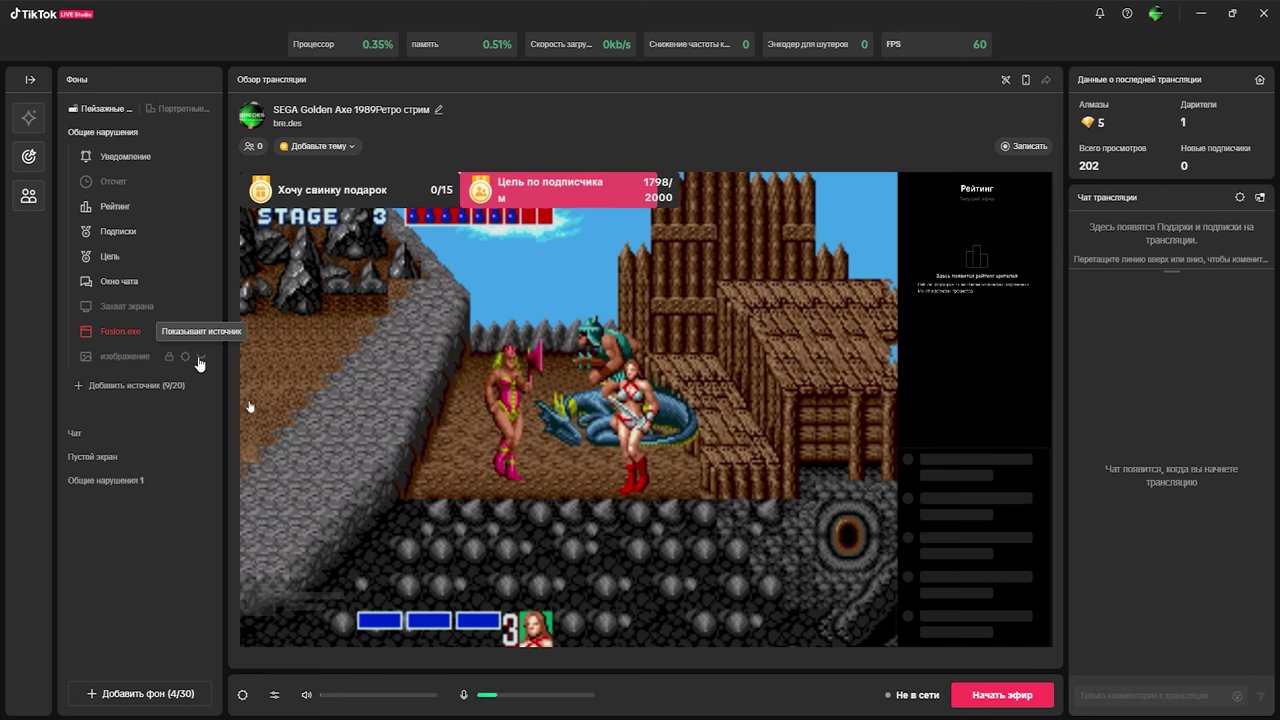
left_click(200, 357)
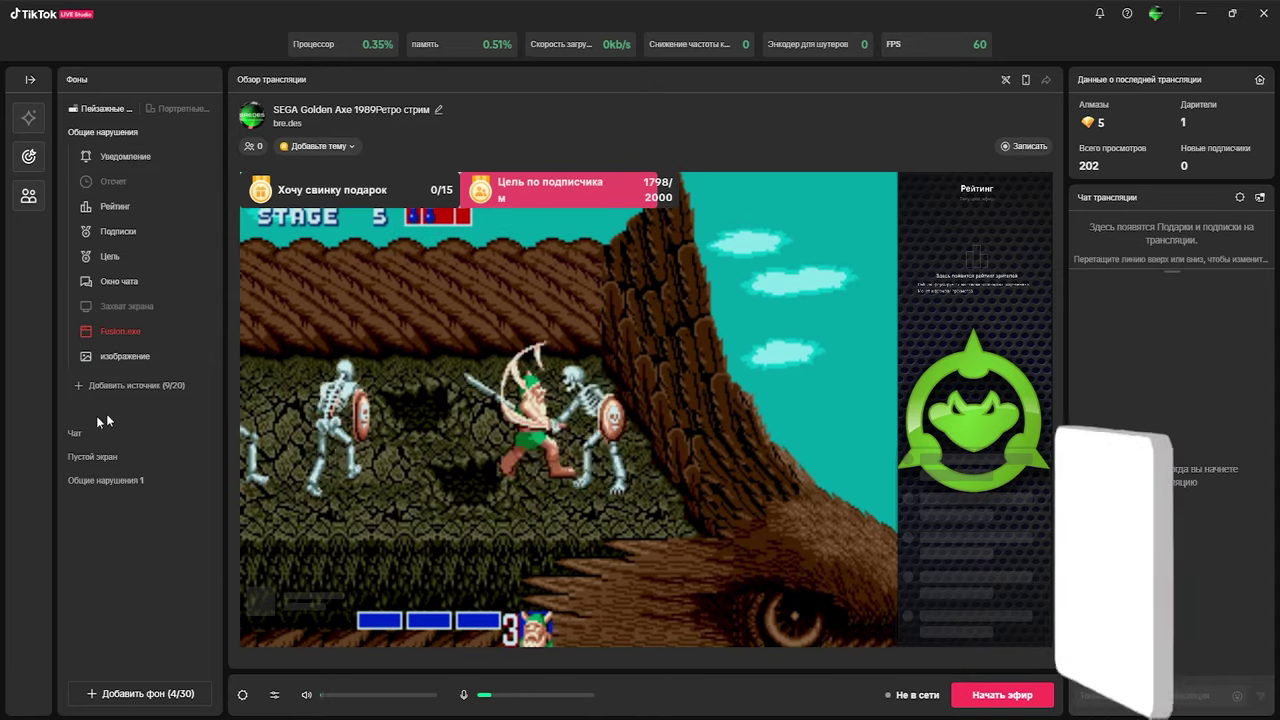
mouse_move(170, 363)
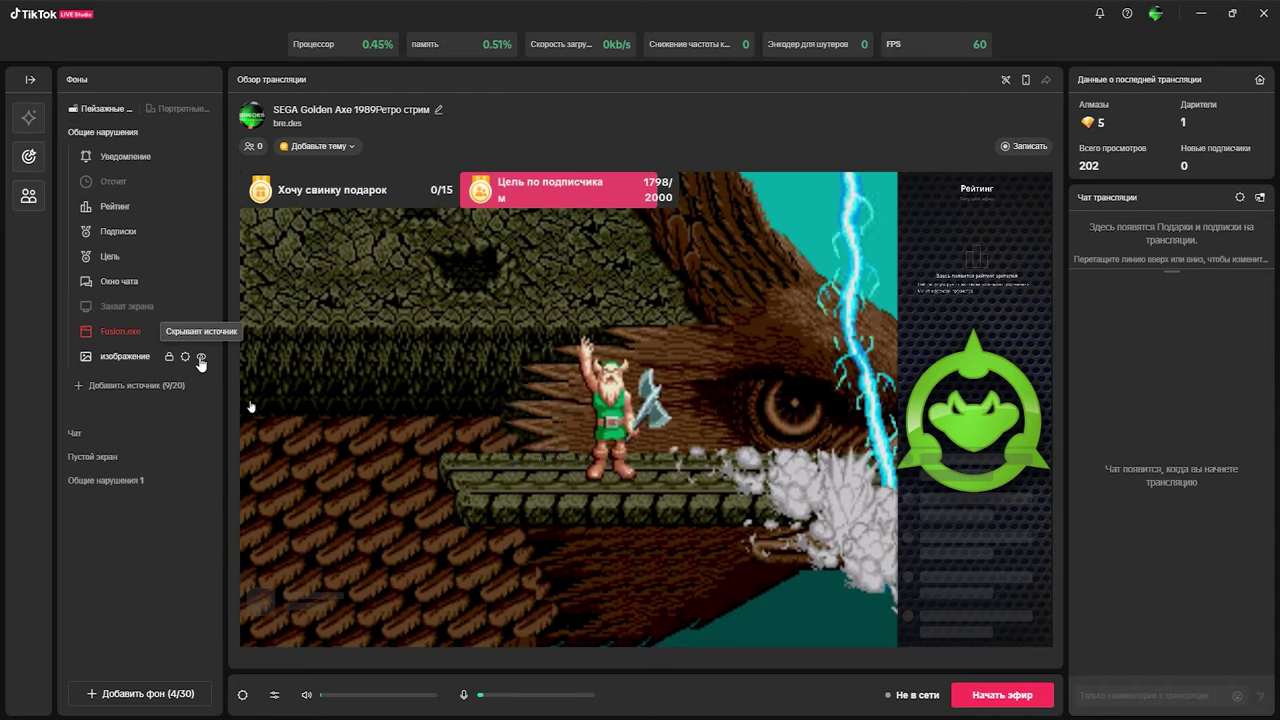
left_click(202, 334)
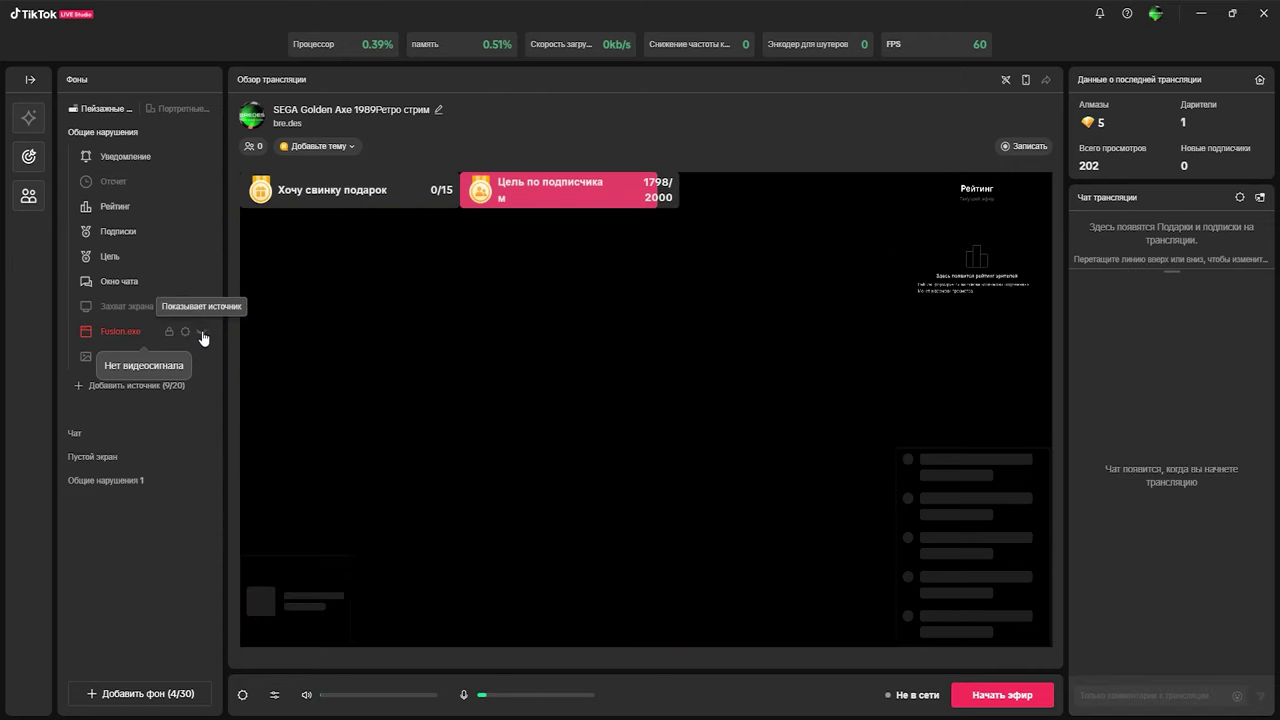
left_click(202, 284)
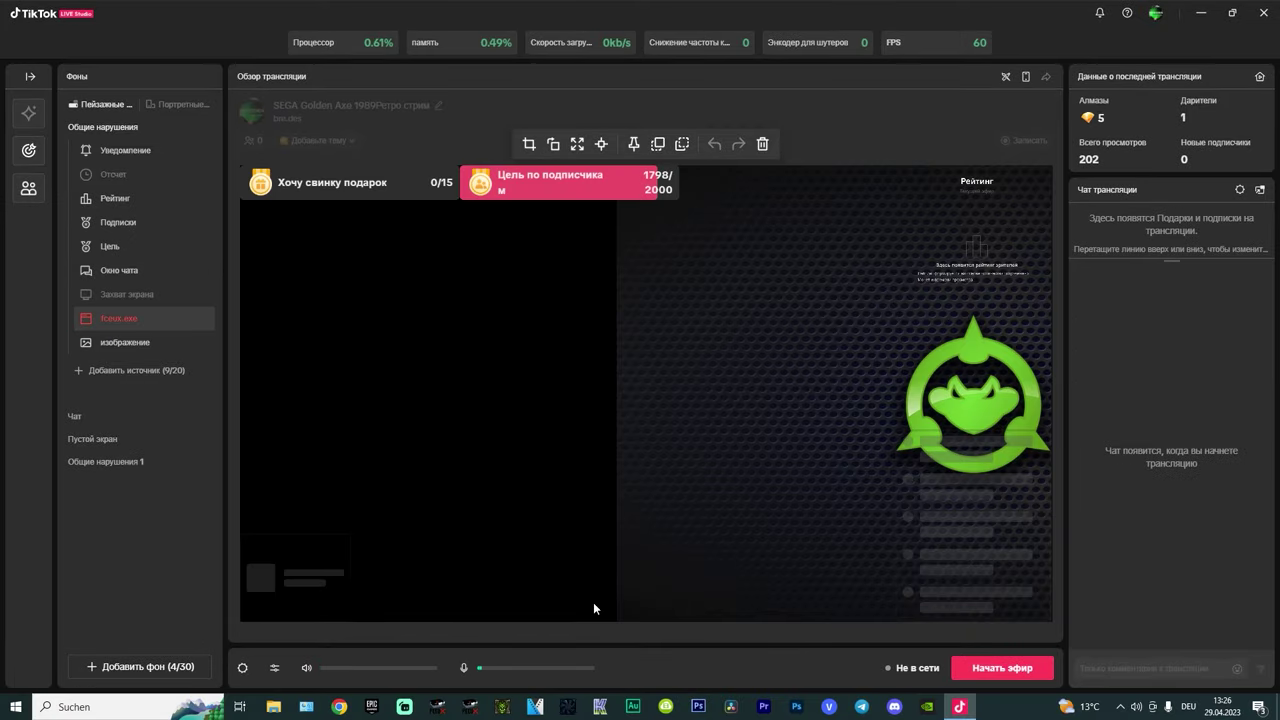
- Switch to the Fusion emulator, load the Genesis ROM "Golden Axe (W) (REV00) [!](1).gen", and return to TikTok LIVE Studio
left_click(602, 706)
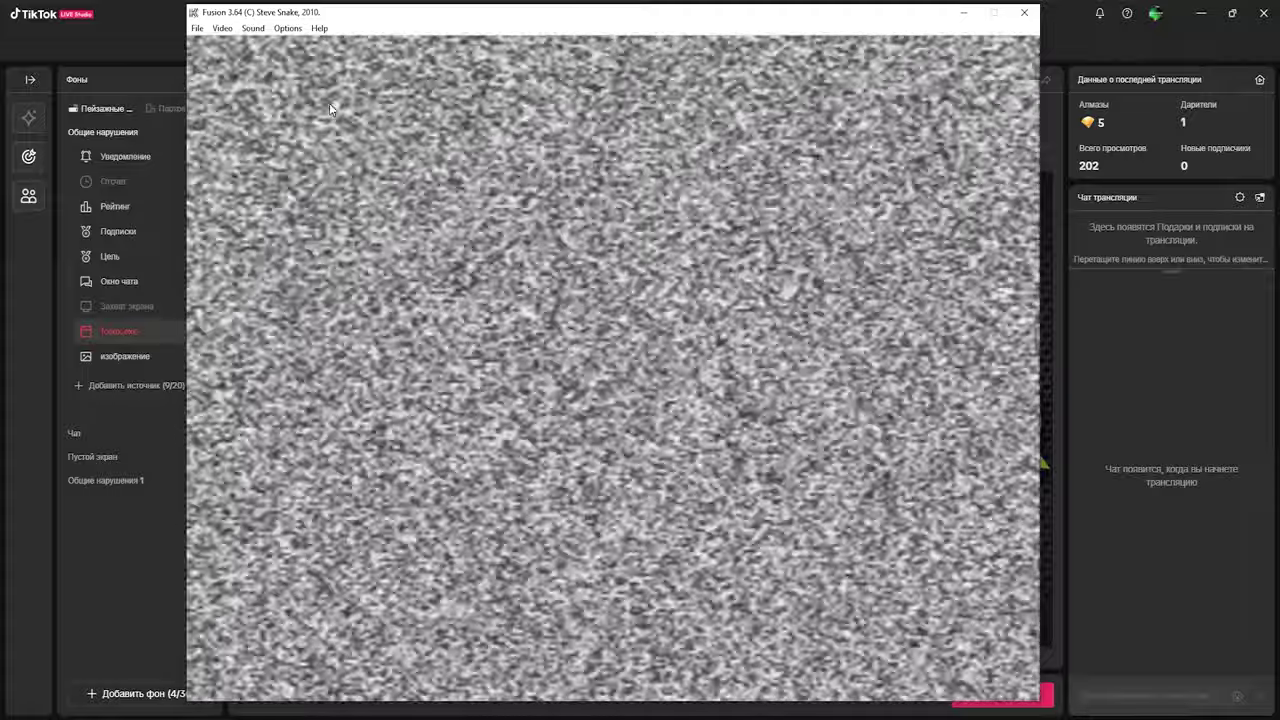
key("ctrl+g")
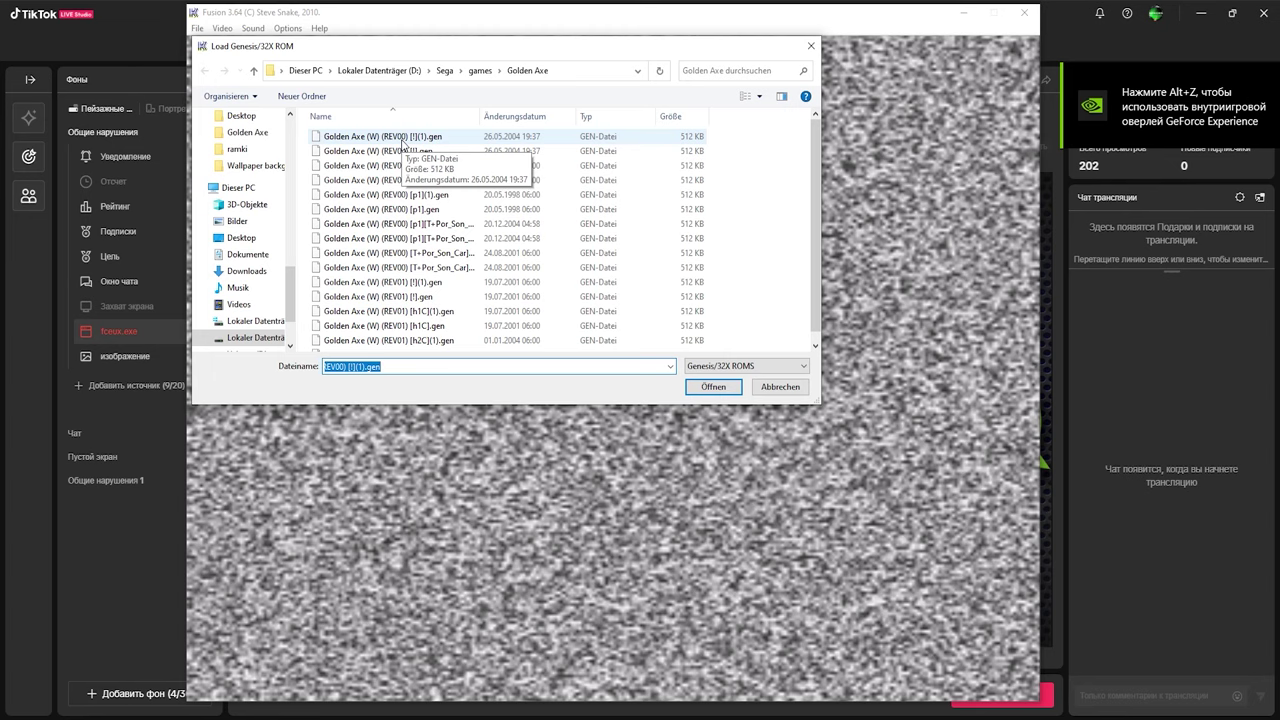
double_click(402, 138)
left_click(1071, 30)
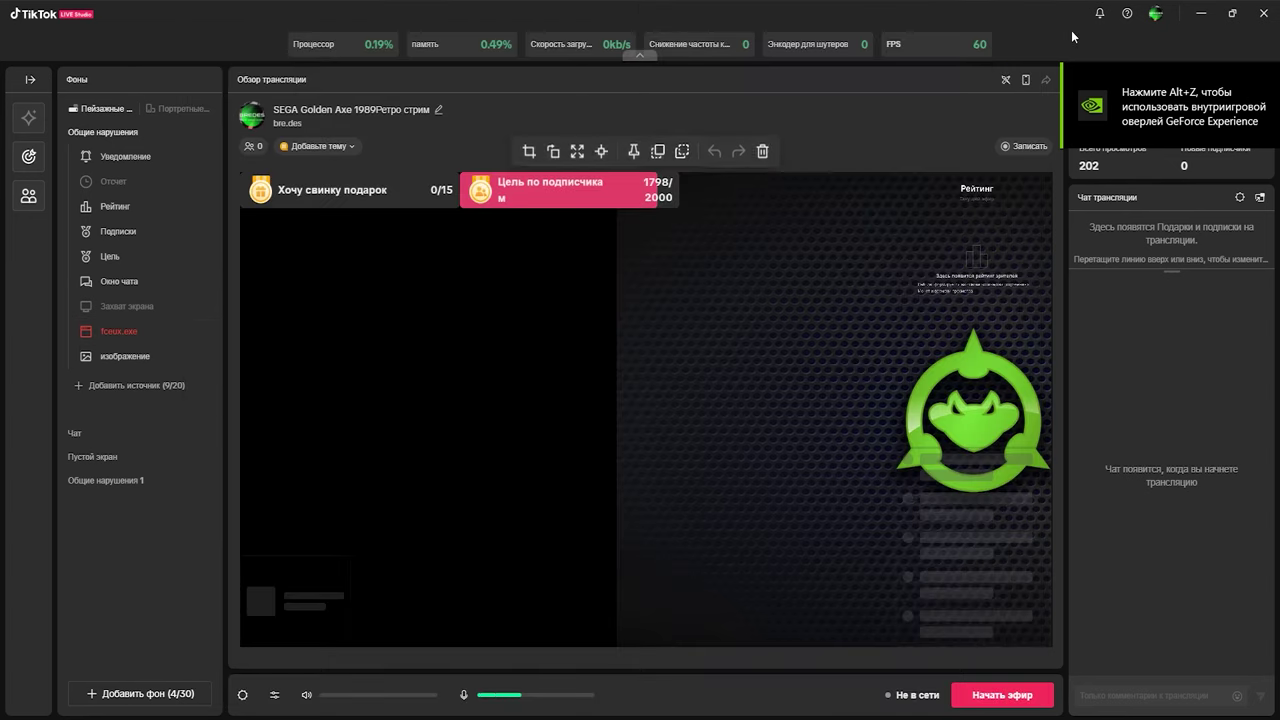
- Review the SEGA source's capture settings with the Fusion.exe Fusion 3.64 - Genesis window selected, and close them without applying
left_click(137, 385)
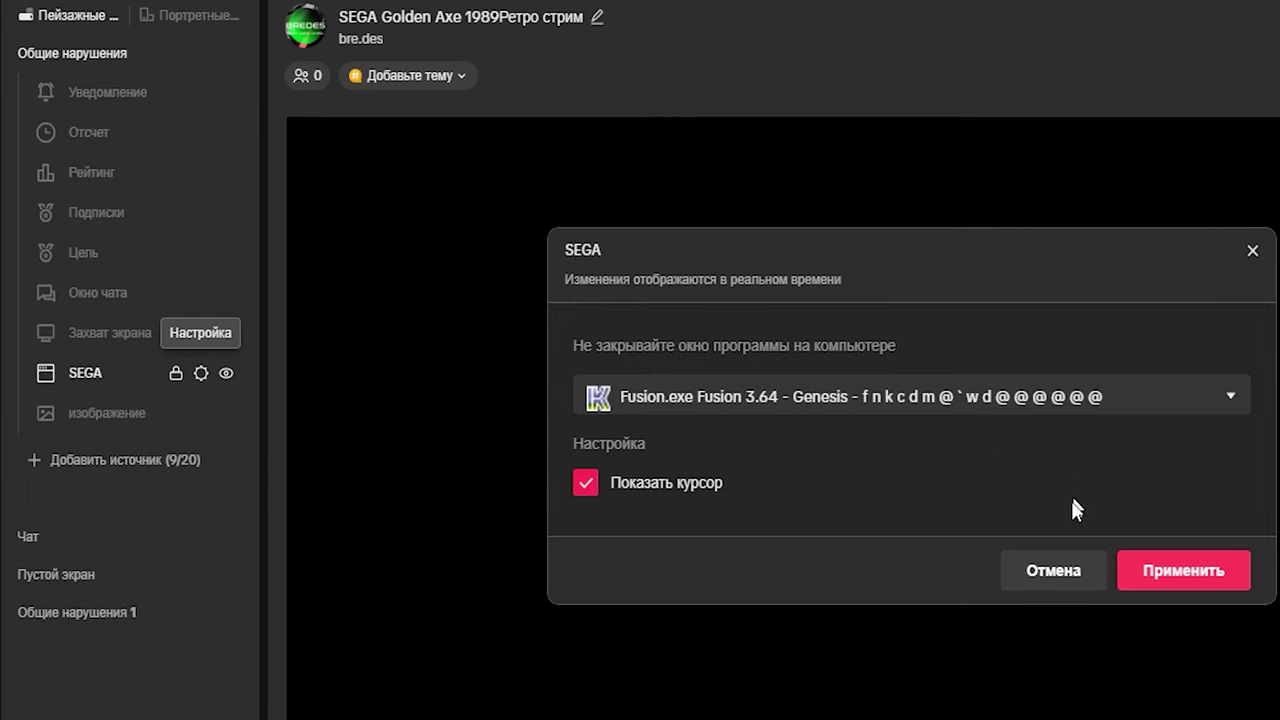
left_click(1160, 406)
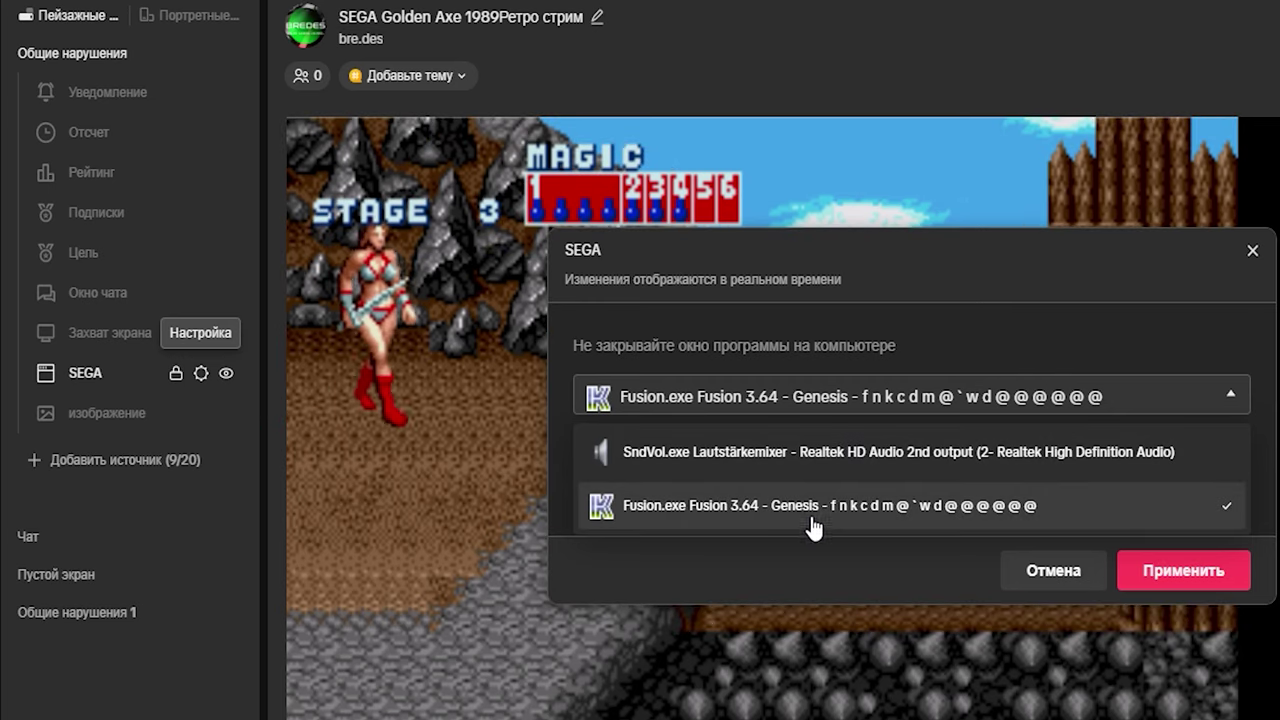
left_click(757, 527)
left_click(1094, 582)
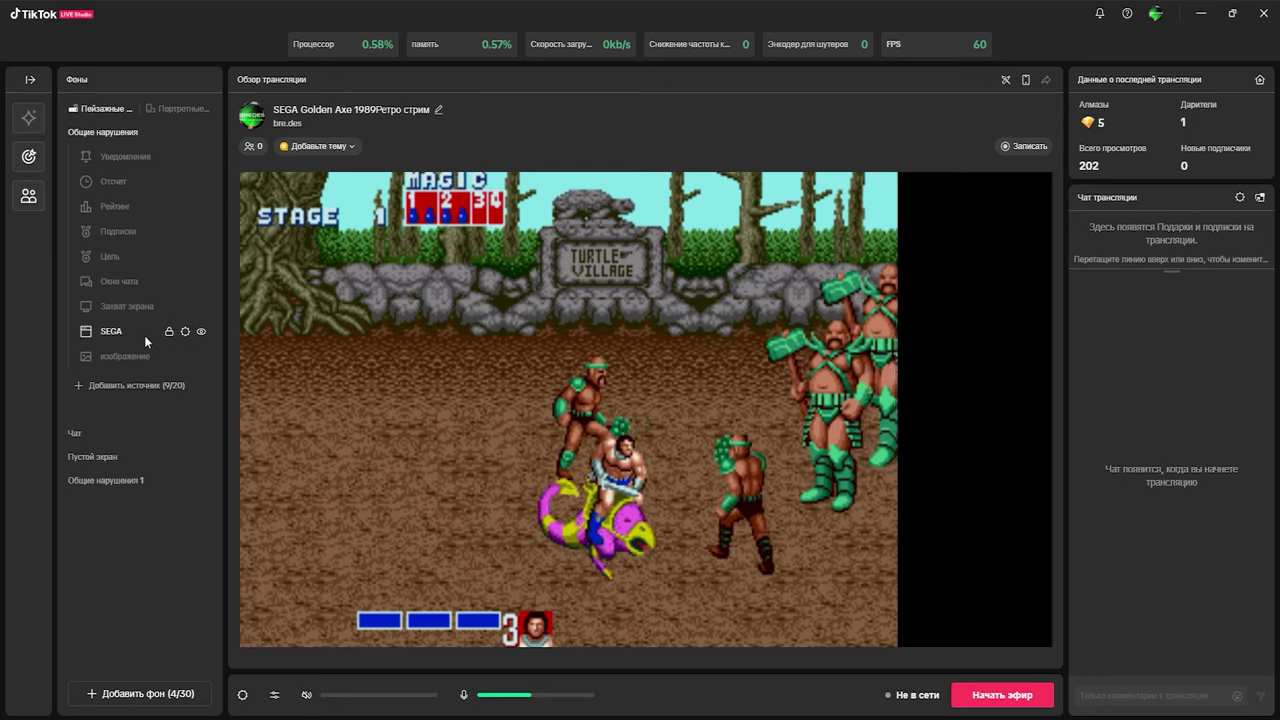
- Shrink the SEGA game capture to less than half its size and place it near the middle of the canvas
left_click_drag(334, 260, 433, 305)
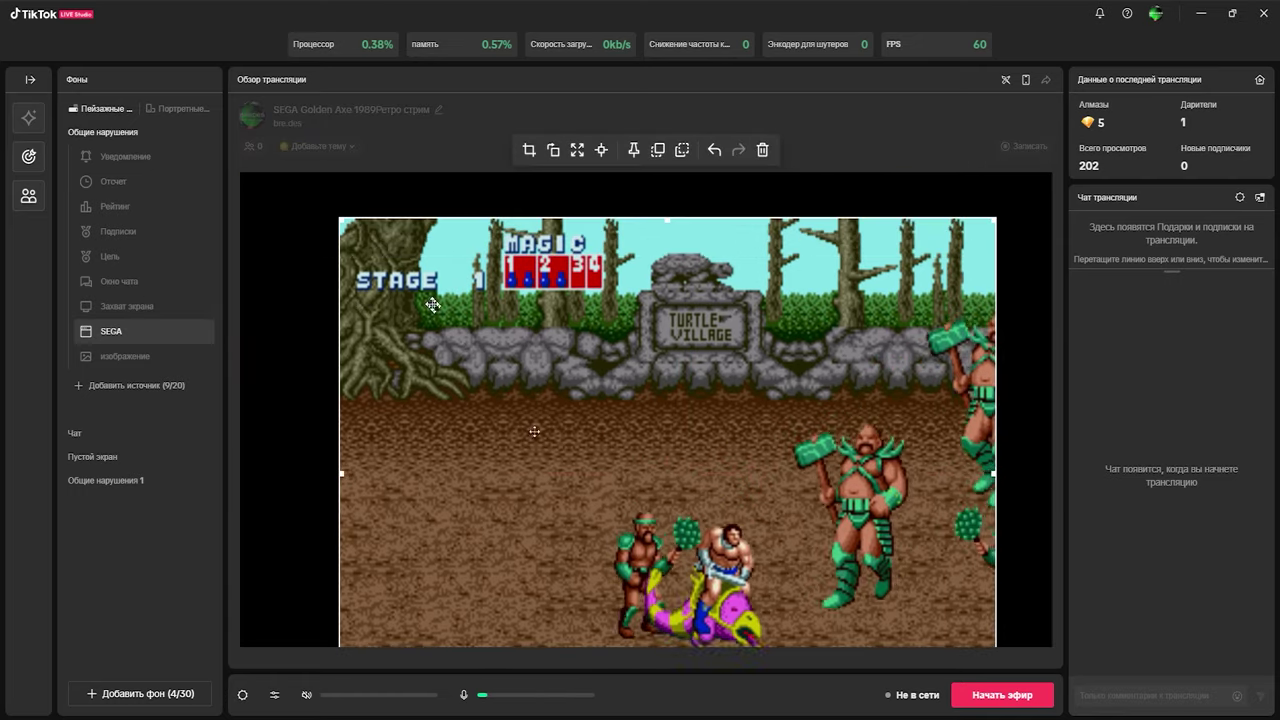
left_click_drag(340, 218, 746, 531)
left_click_drag(829, 619, 568, 399)
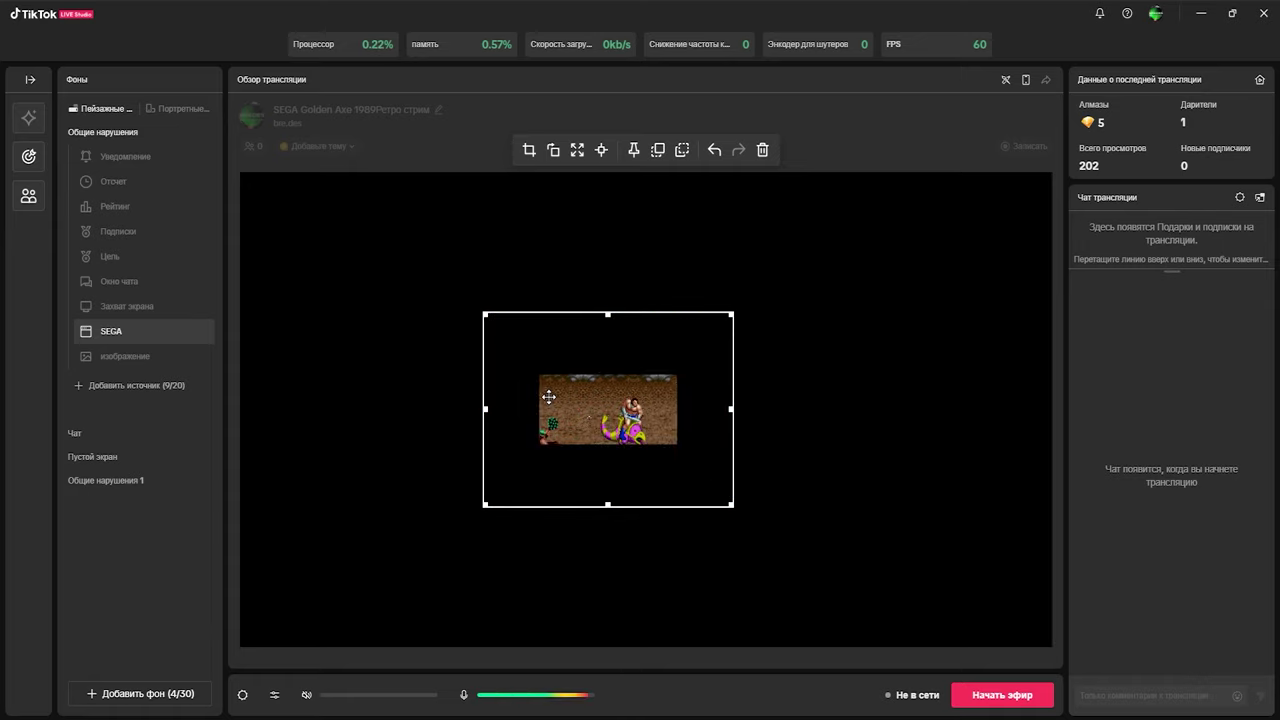
right_click(114, 334)
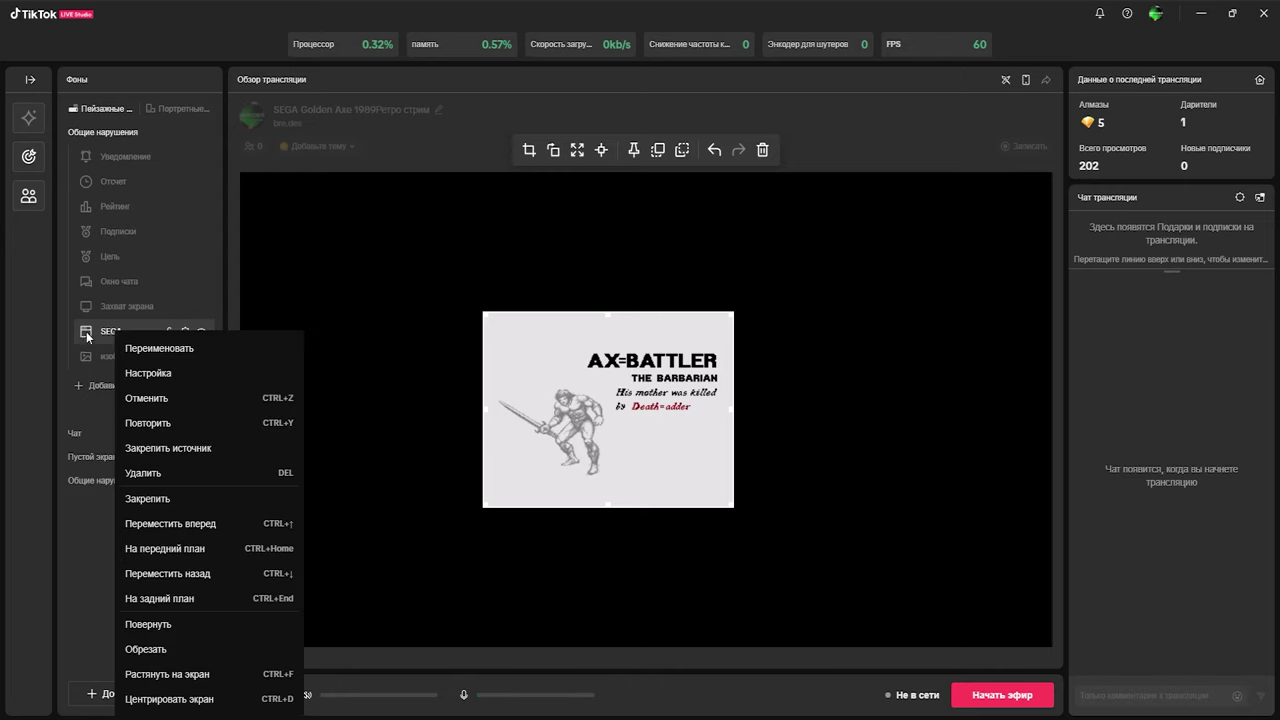
left_click(193, 349)
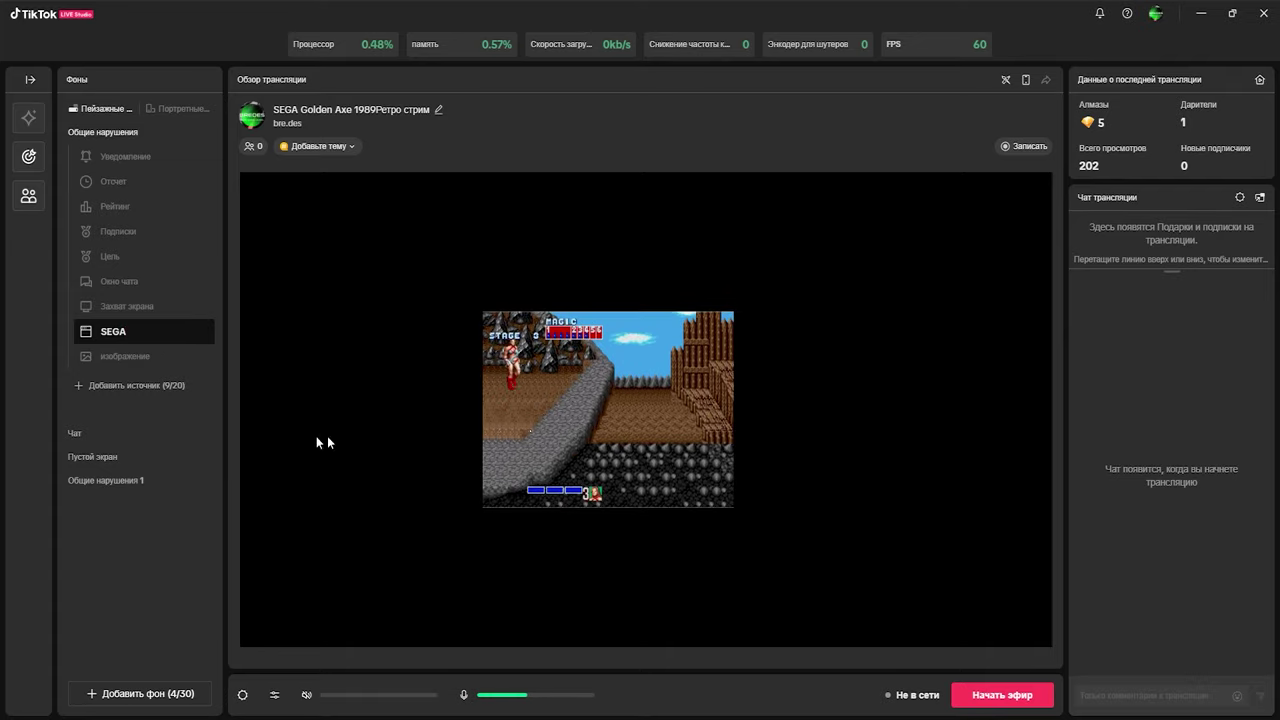
left_click(218, 469)
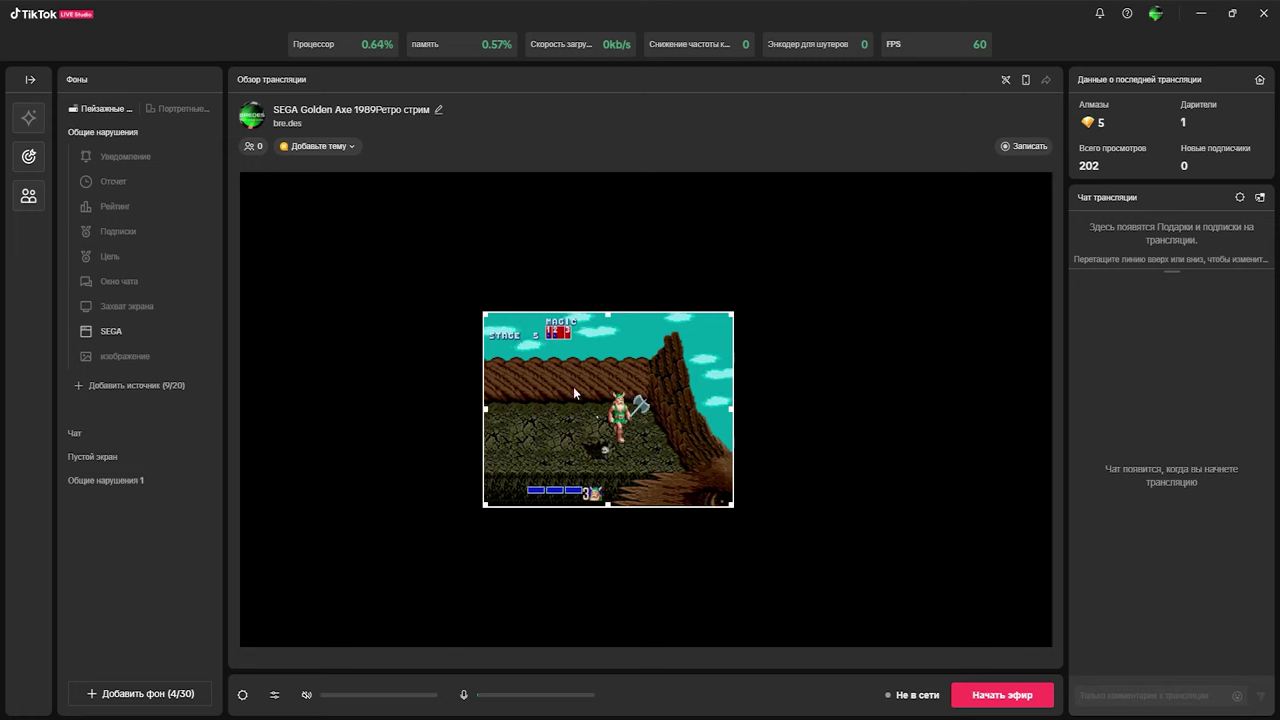
- Centre the SEGA game capture on the canvas and stretch it to the screen
right_click(573, 387)
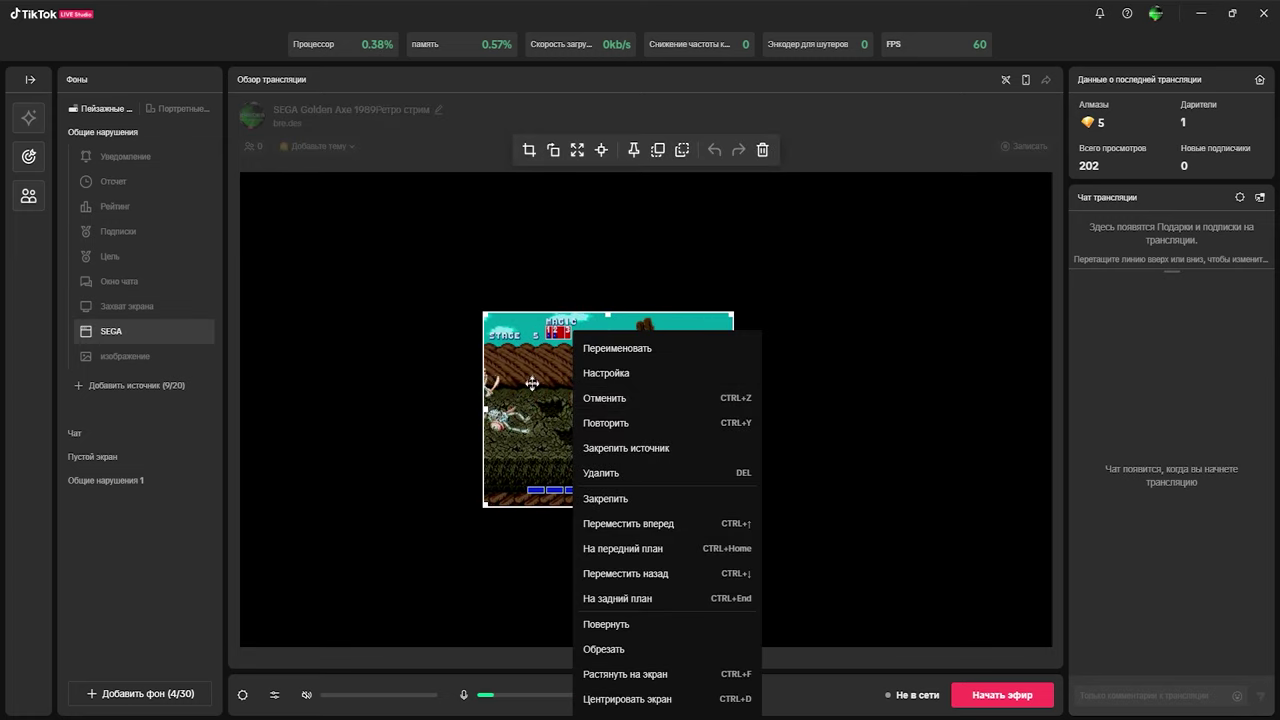
left_click(690, 699)
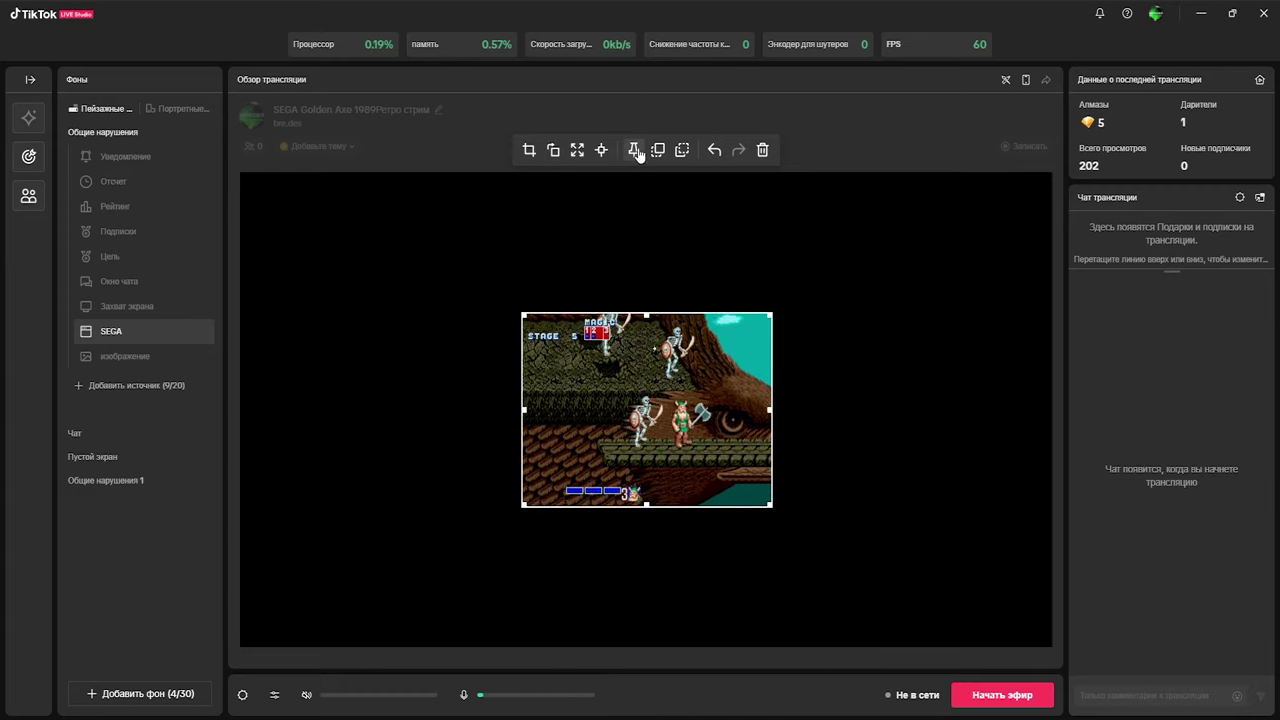
right_click(637, 391)
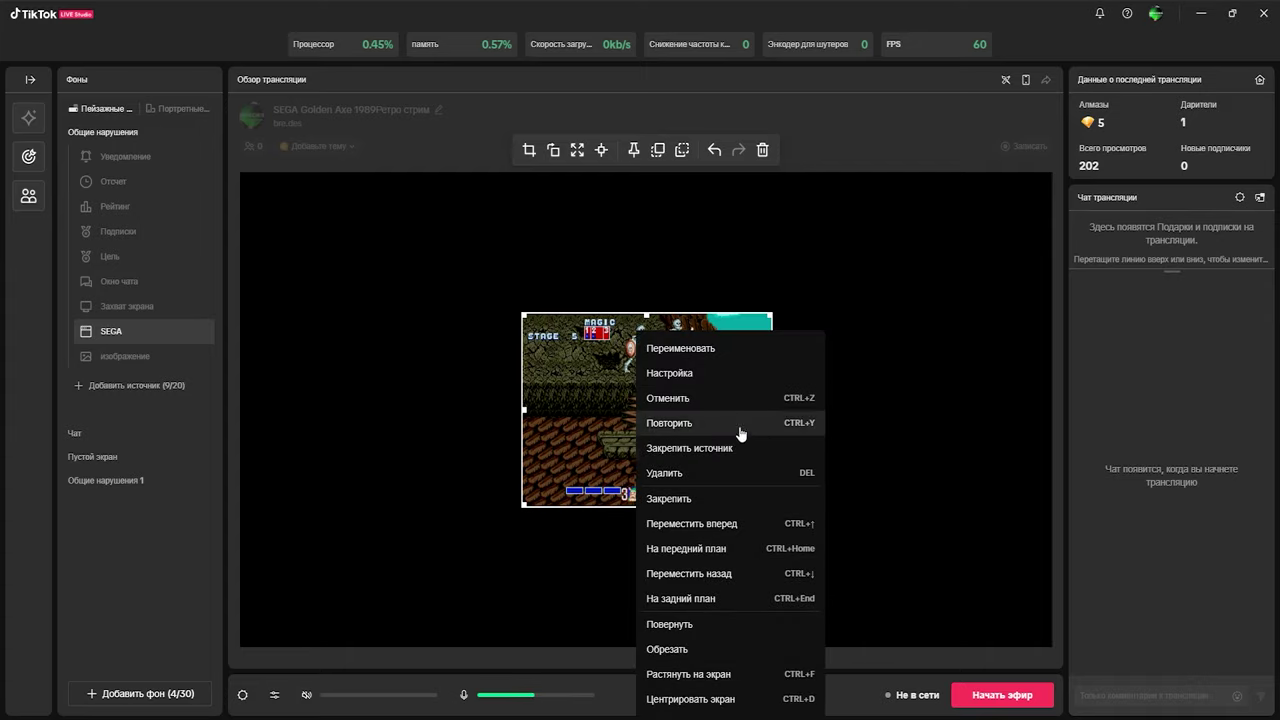
left_click(770, 678)
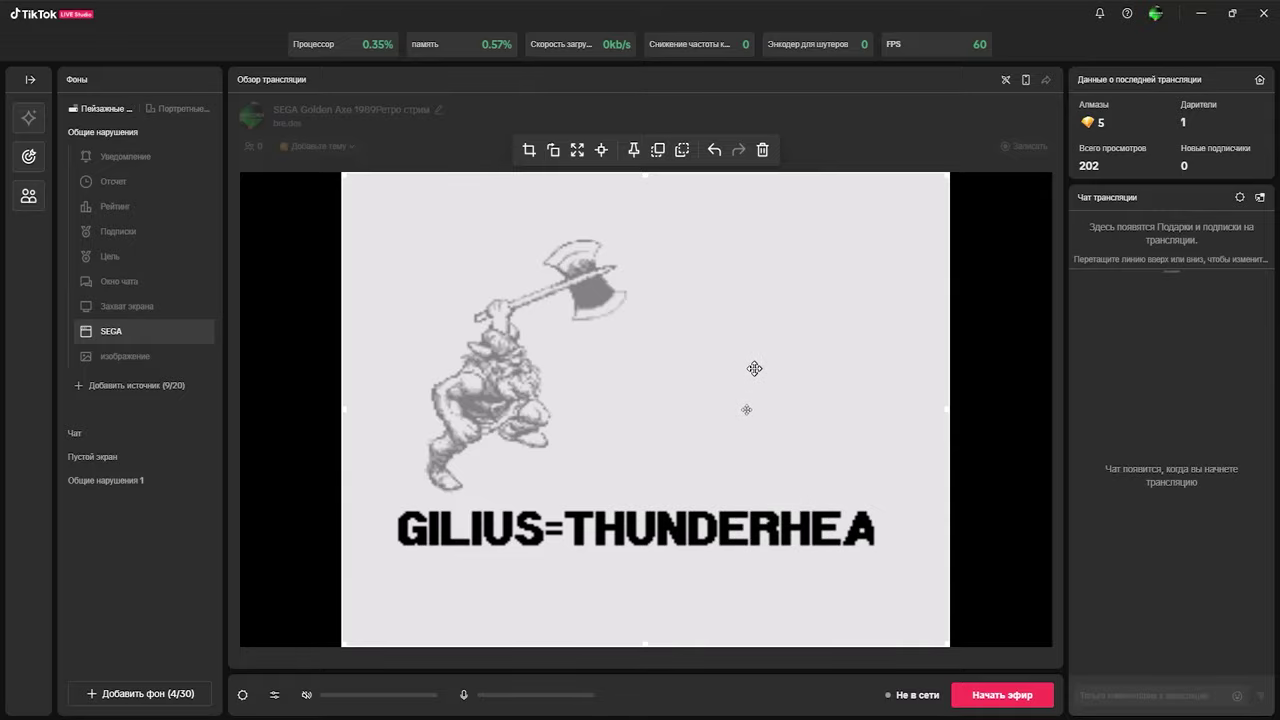
- Move the SEGA game capture to the canvas's left edge and then partly beyond its upper right corner
left_click_drag(828, 362, 727, 361)
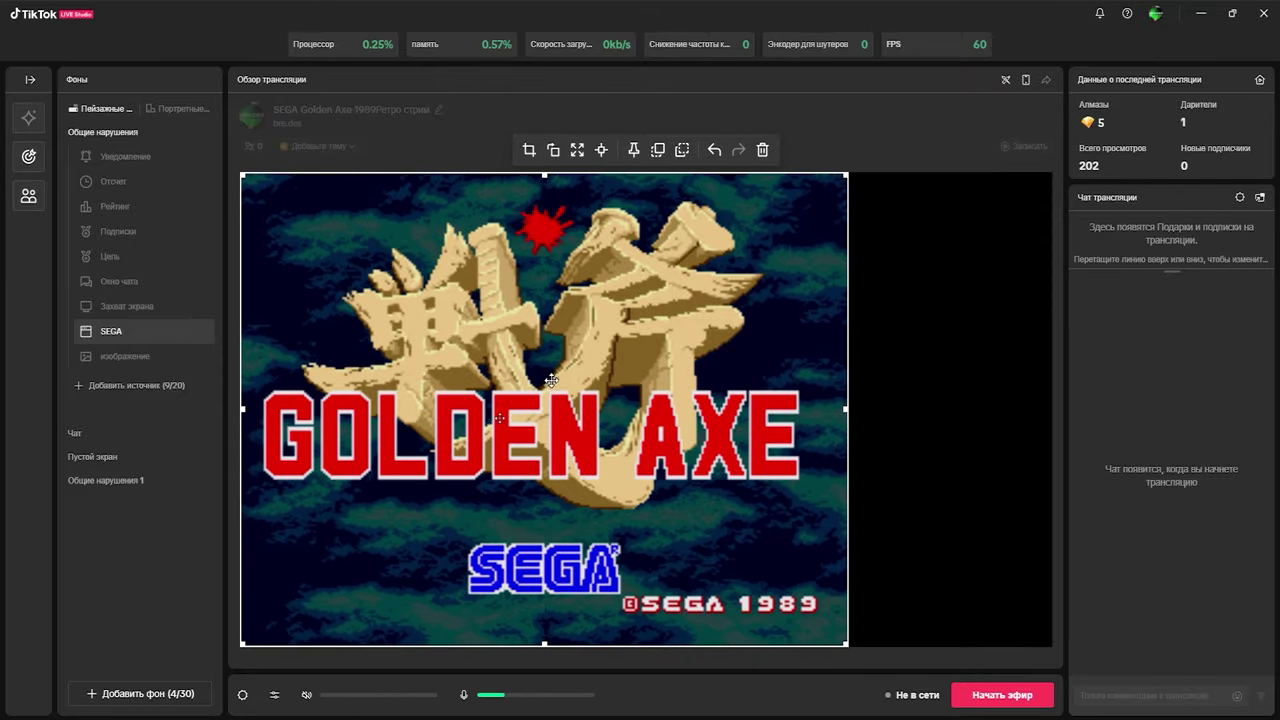
left_click_drag(540, 464, 749, 440)
left_click_drag(547, 510, 929, 378)
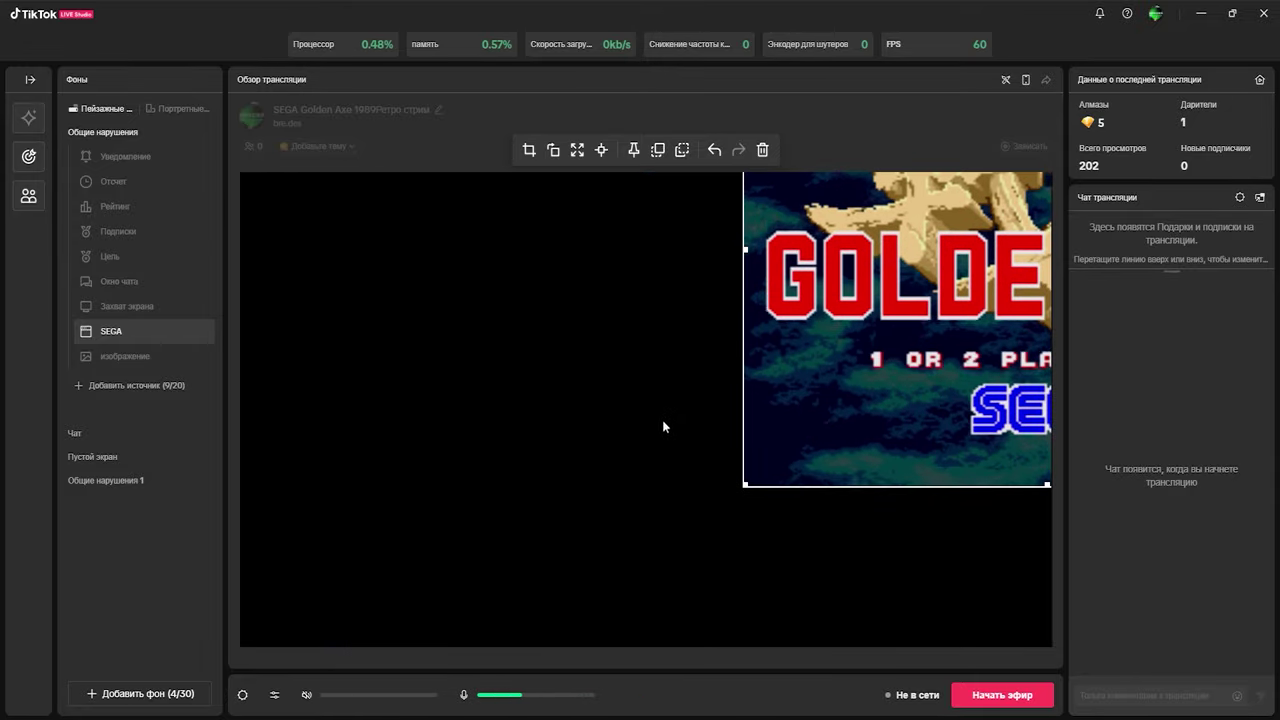
- Undo the latest moves of the SEGA game capture
left_click(715, 152)
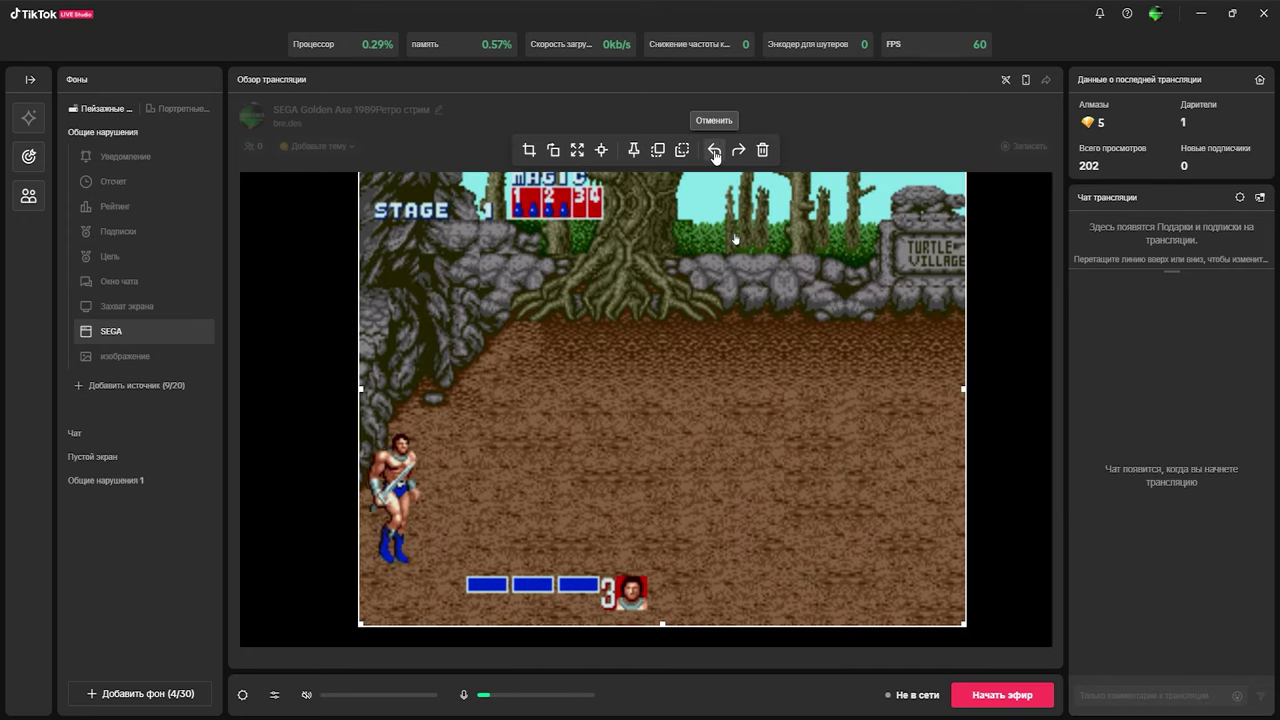
left_click(715, 152)
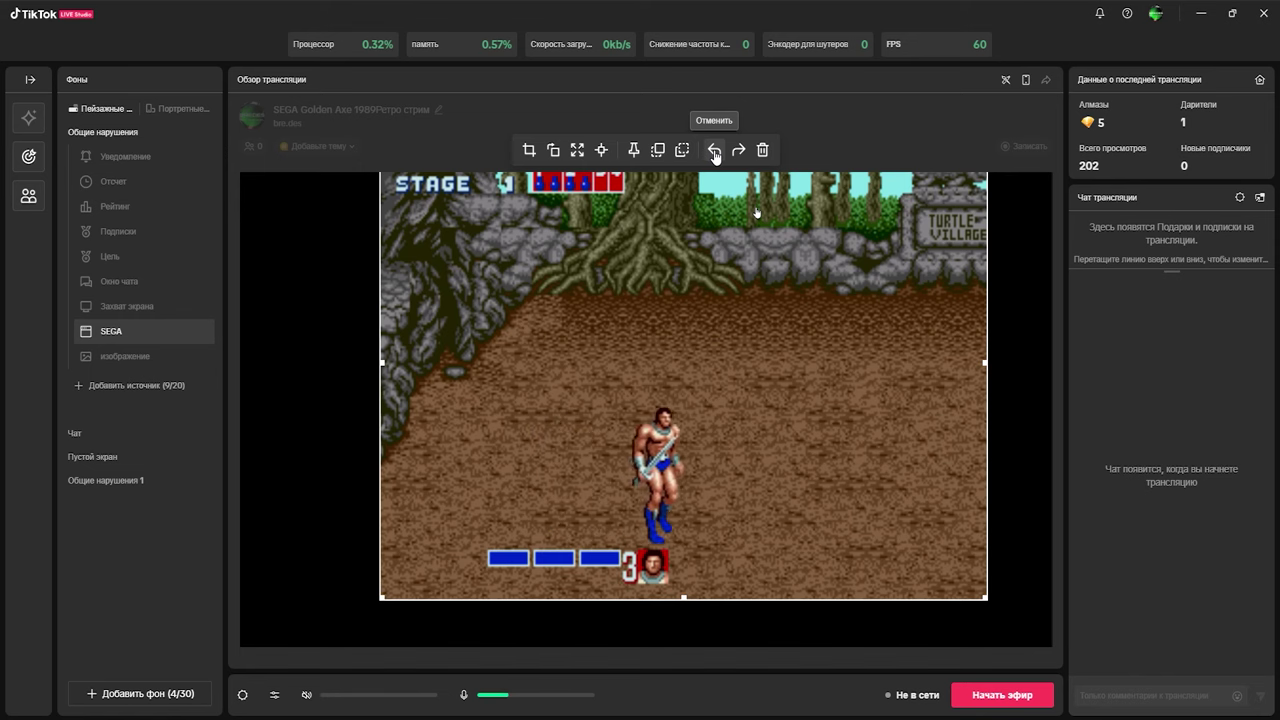
left_click(714, 152)
left_click(714, 152)
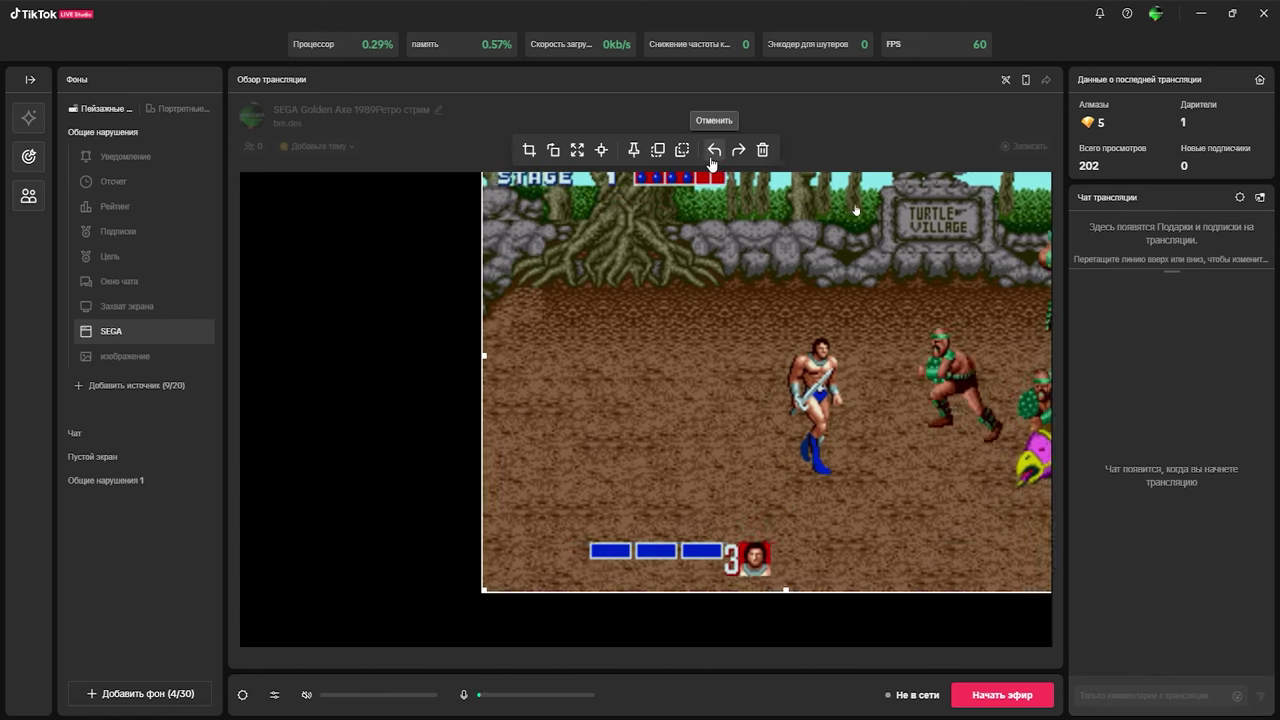
left_click(713, 152)
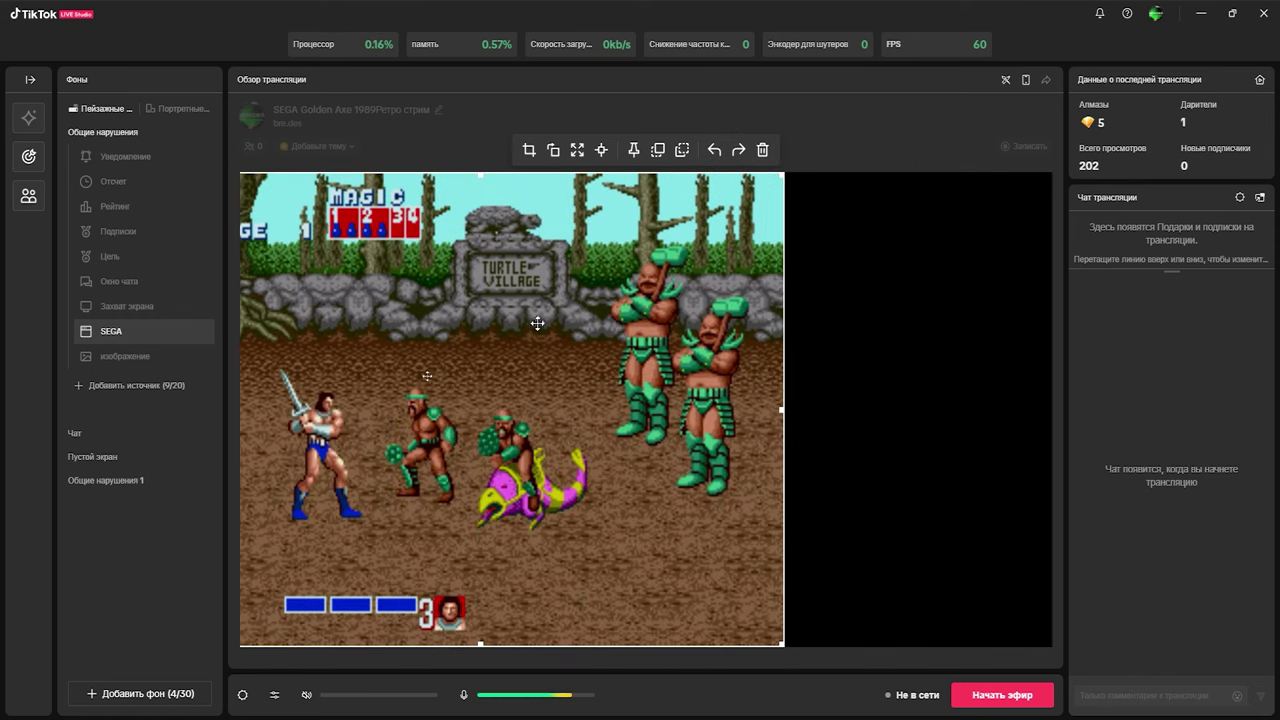
- Align the SEGA game capture flush with the left edge of the canvas and deselect it
left_click_drag(537, 323, 591, 340)
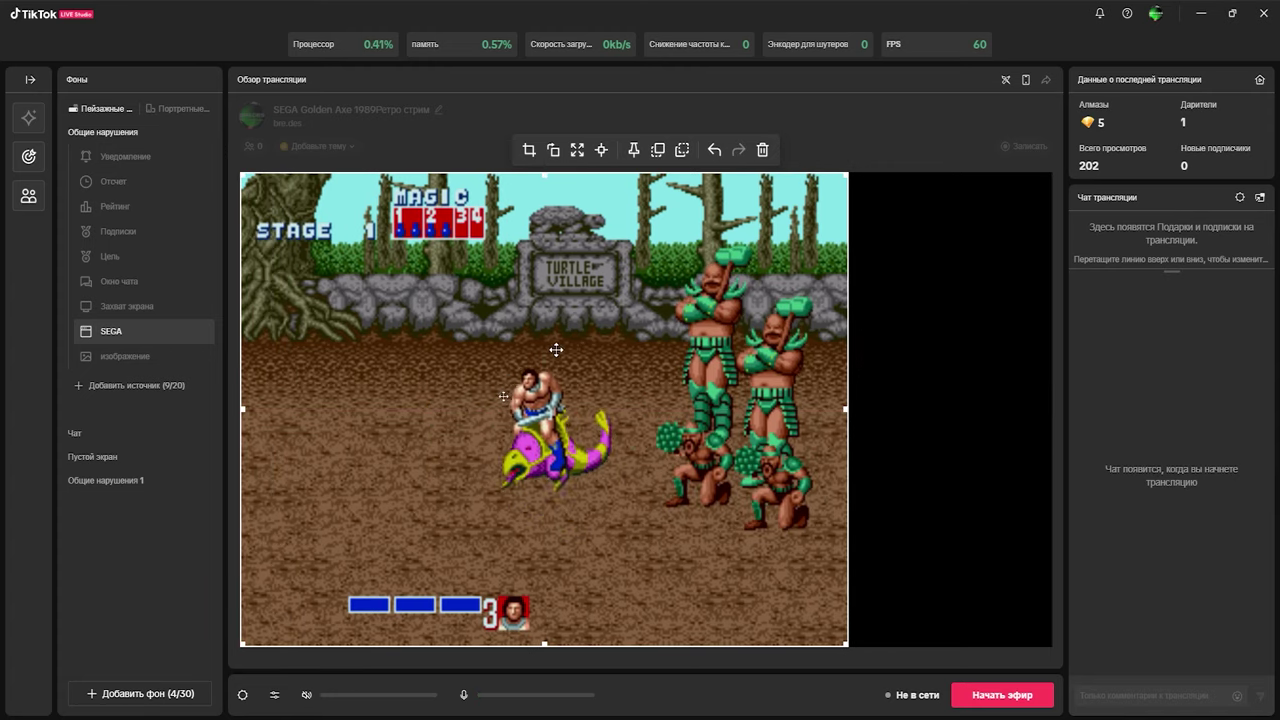
left_click(906, 382)
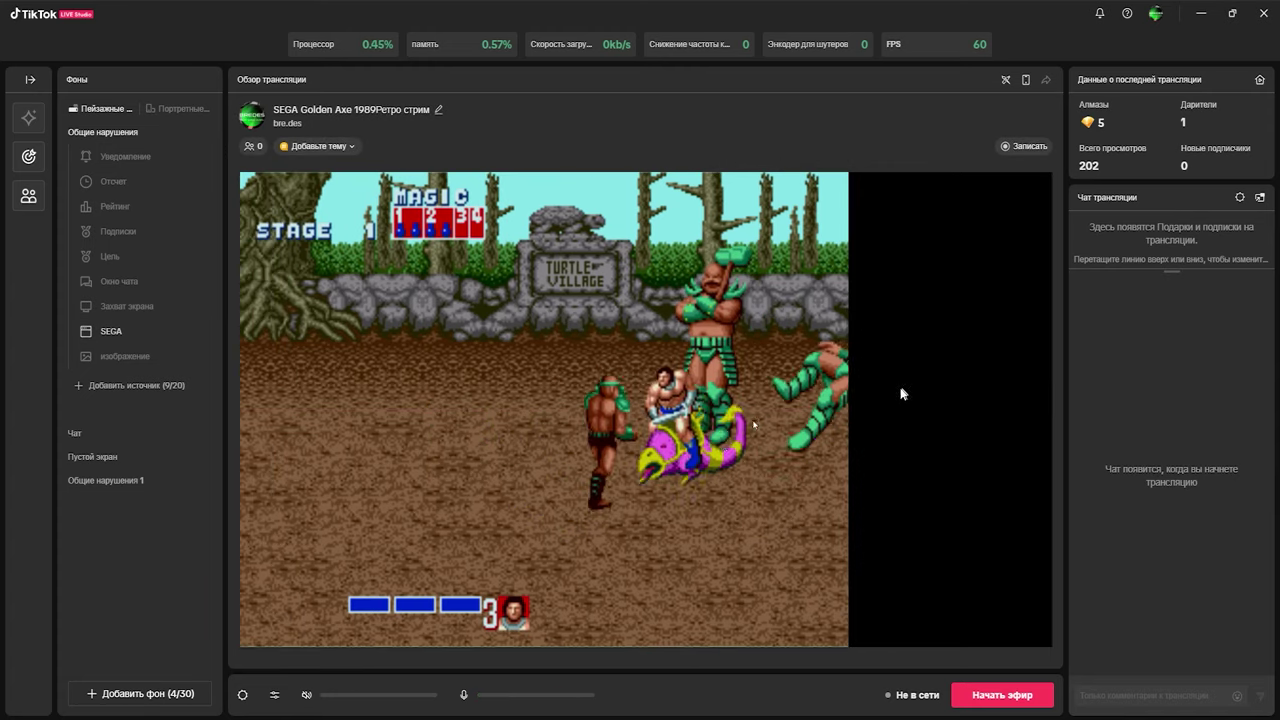
left_click(125, 336)
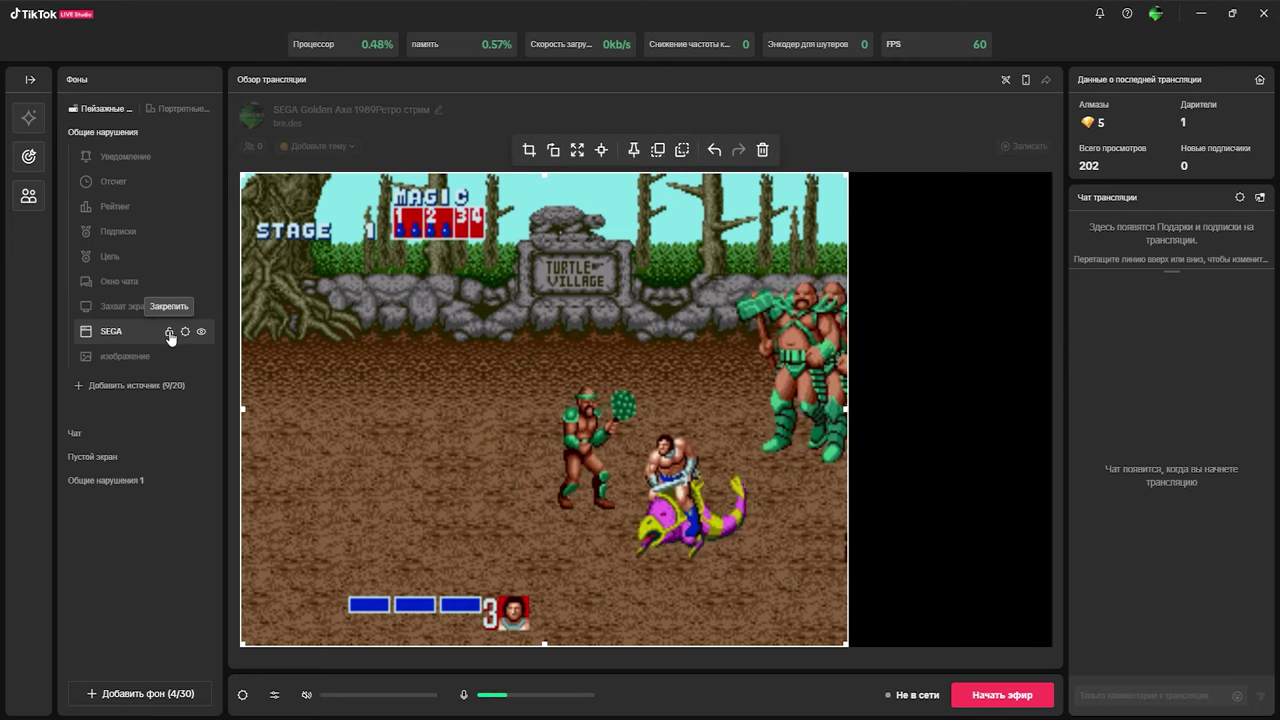
left_click(470, 372)
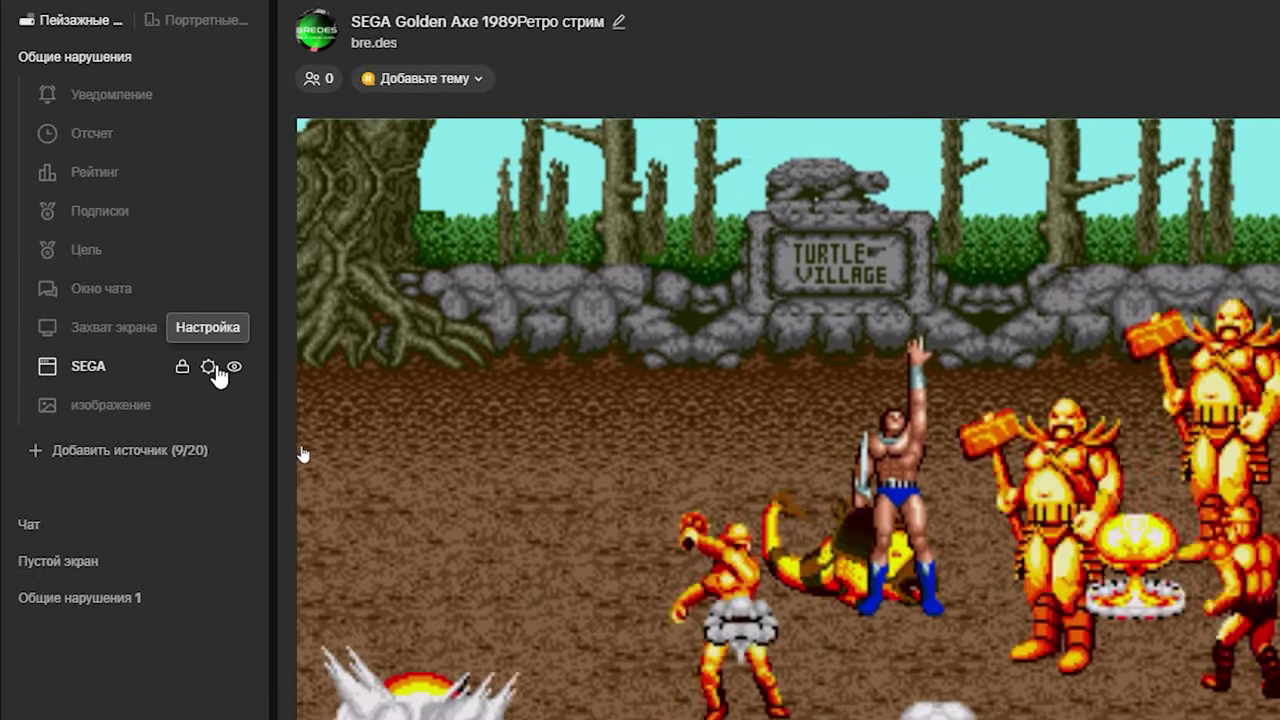
- Open the SEGA source's settings again, examine the list of available program windows, and cancel without changes
left_click(210, 368)
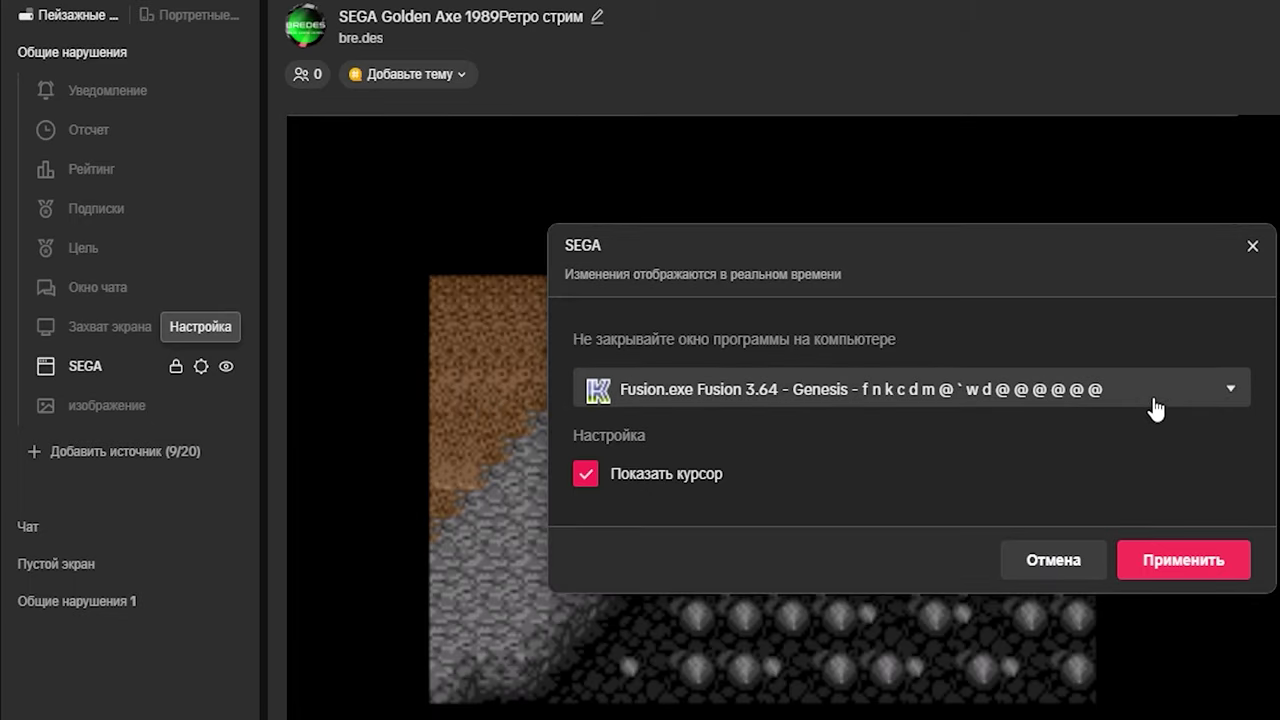
left_click(1152, 400)
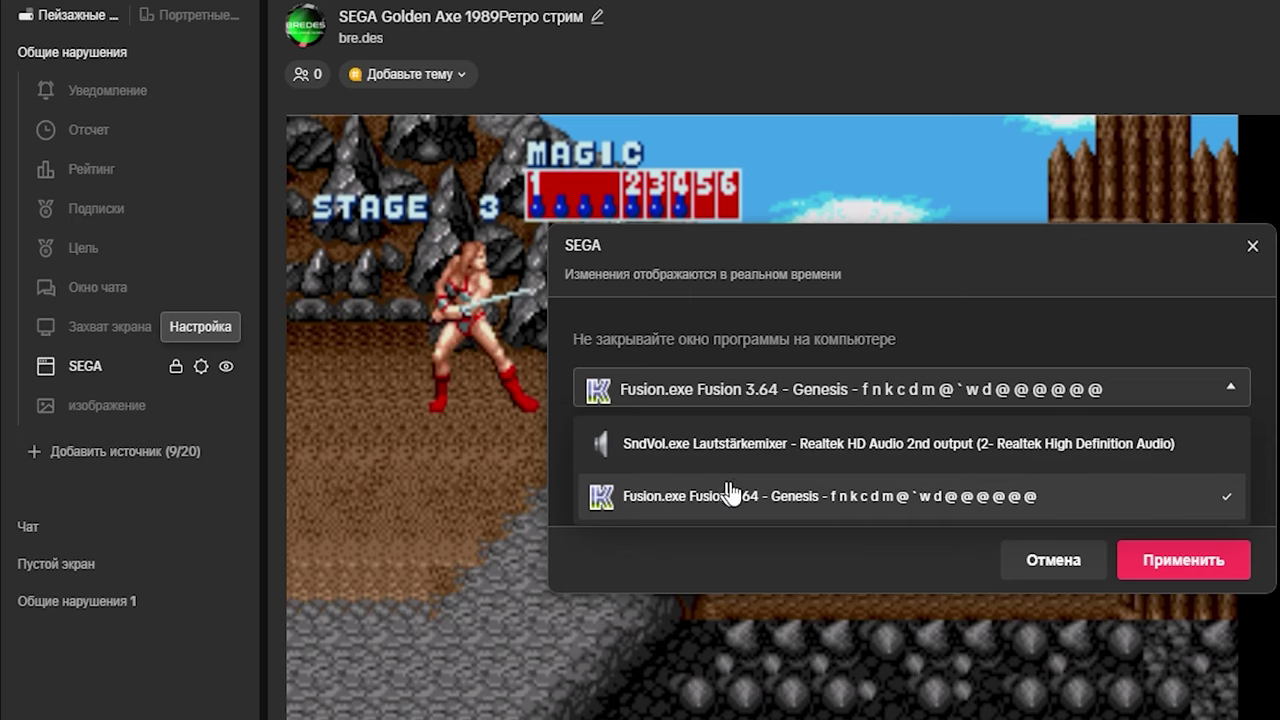
left_click(1060, 562)
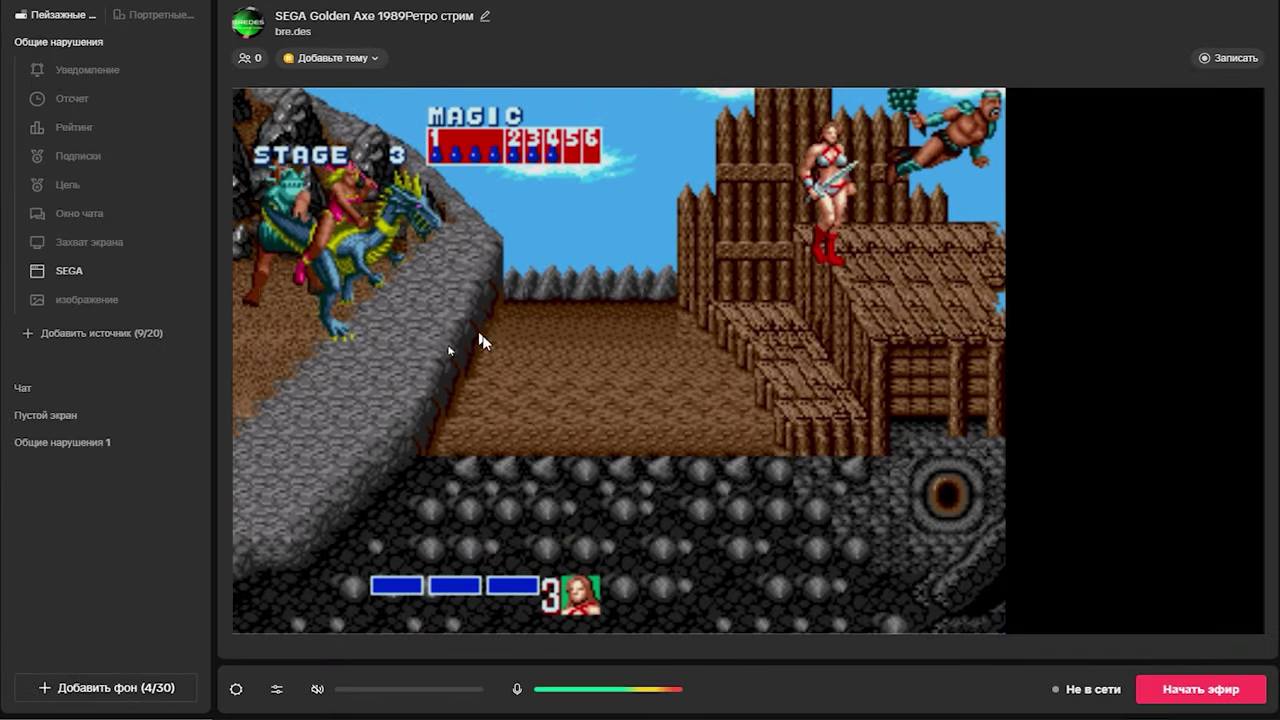
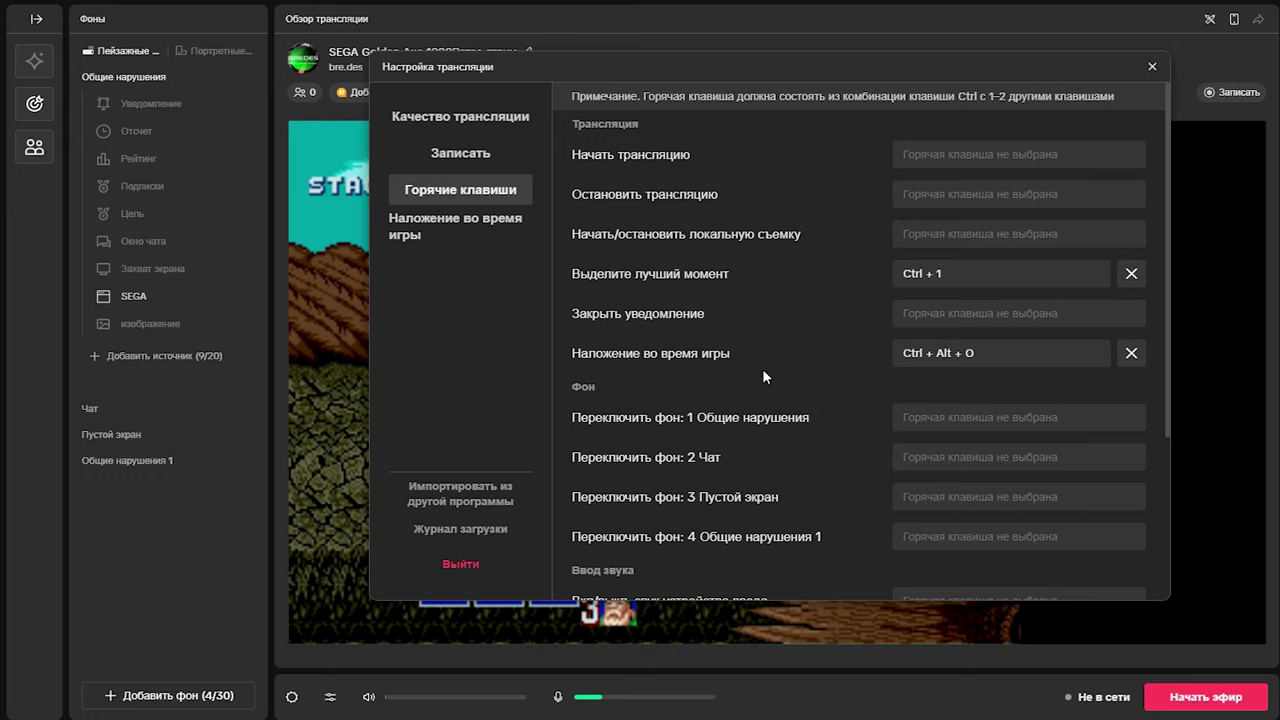
- Look through the hotkey assignments in the broadcast settings
scroll(770, 372, "down", 10)
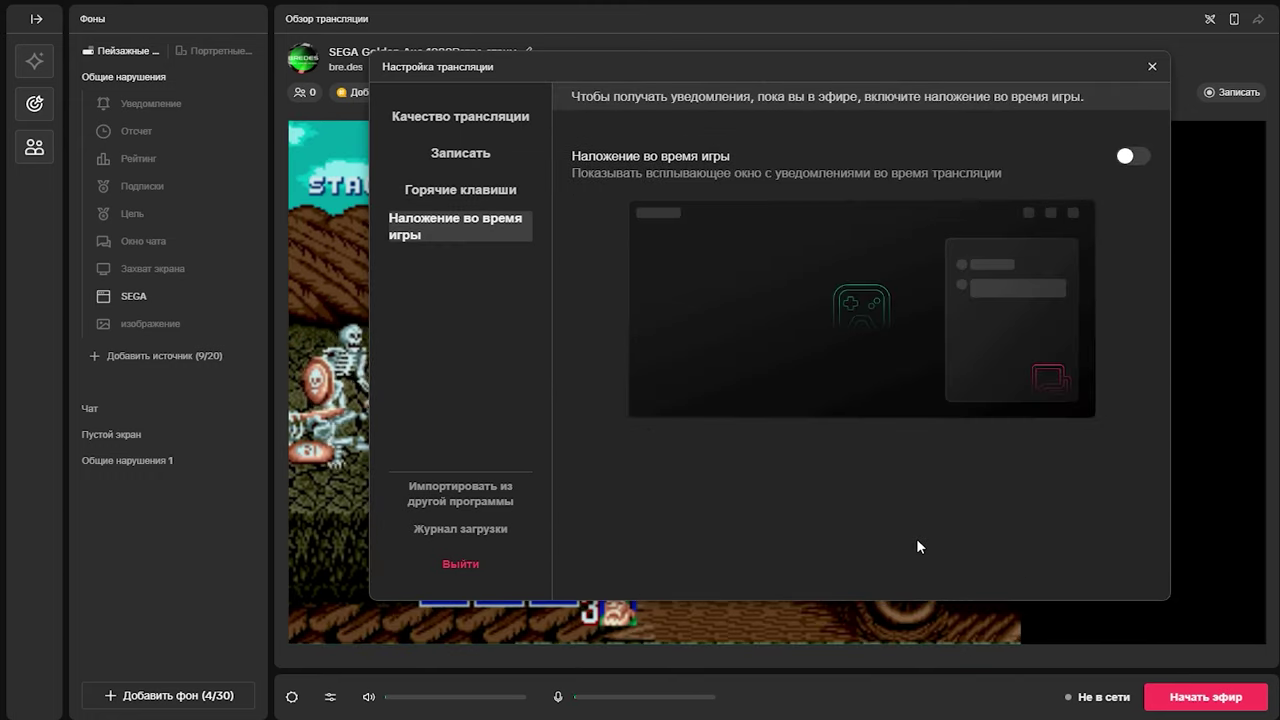
- Close the broadcast settings, browse the image files offered for the изображение source, and cancel without choosing one
left_click(1153, 68)
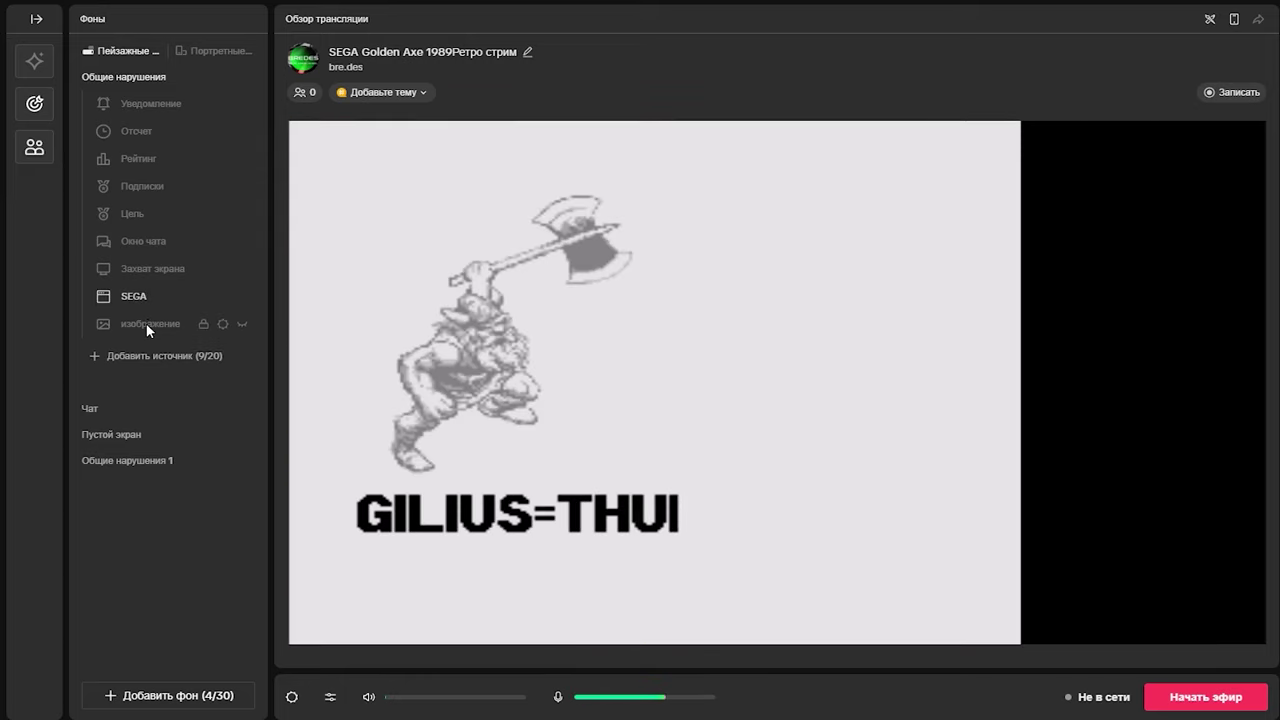
left_click(146, 323)
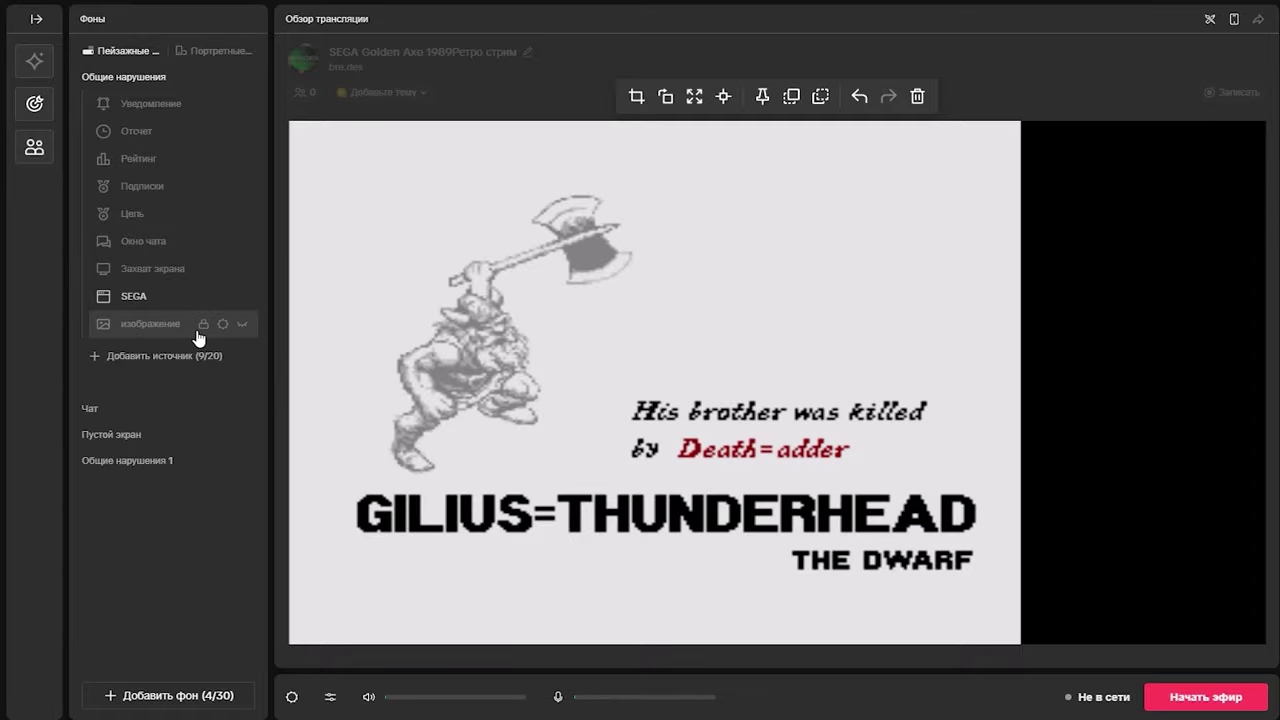
left_click(153, 369)
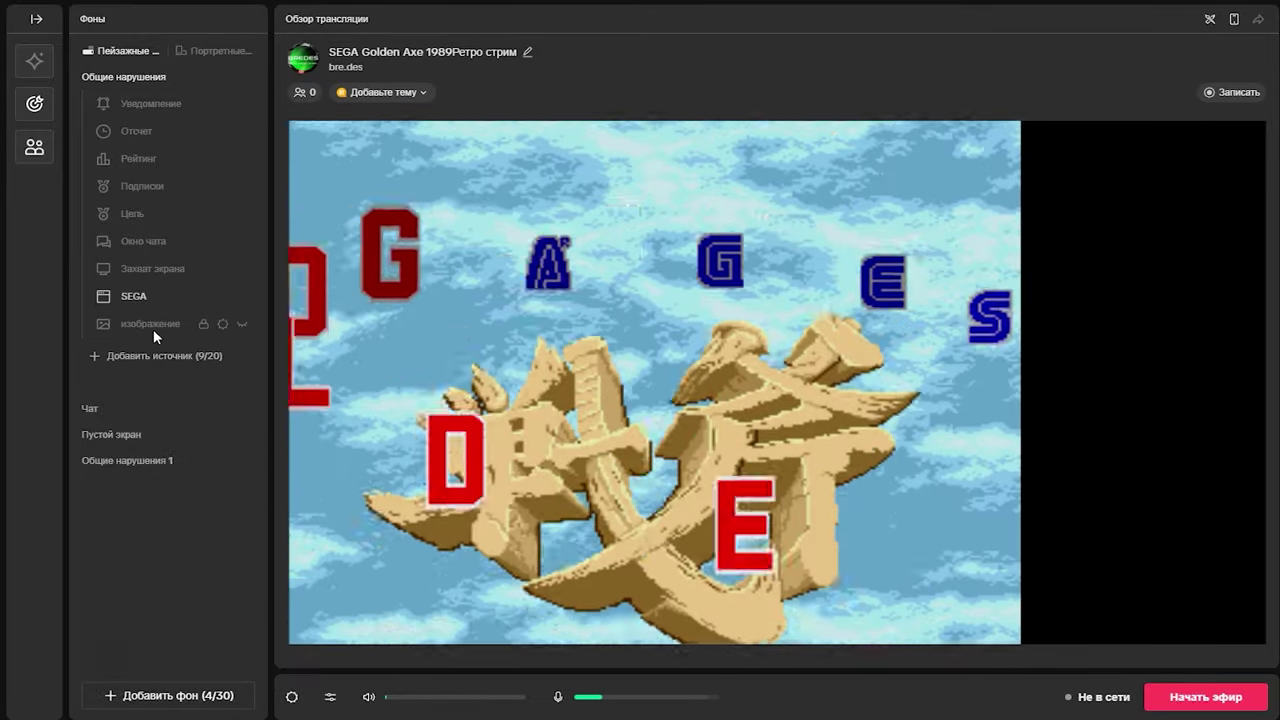
left_click(140, 327)
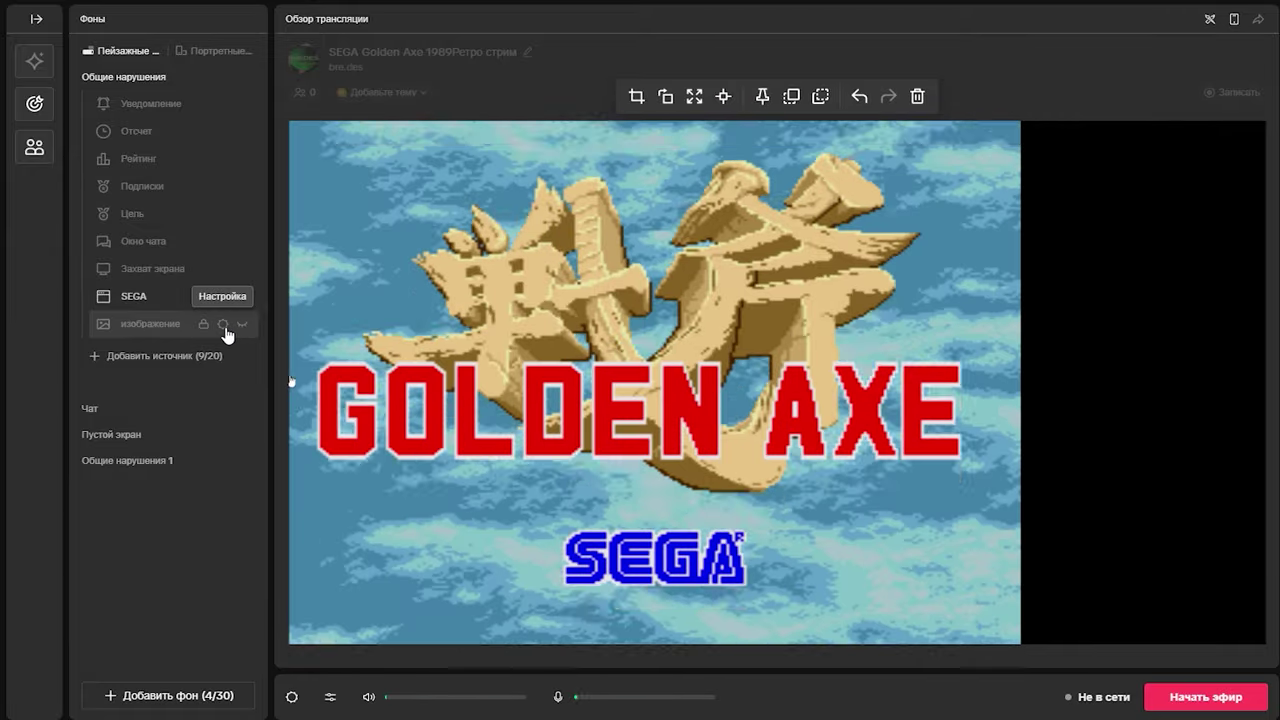
left_click(223, 324)
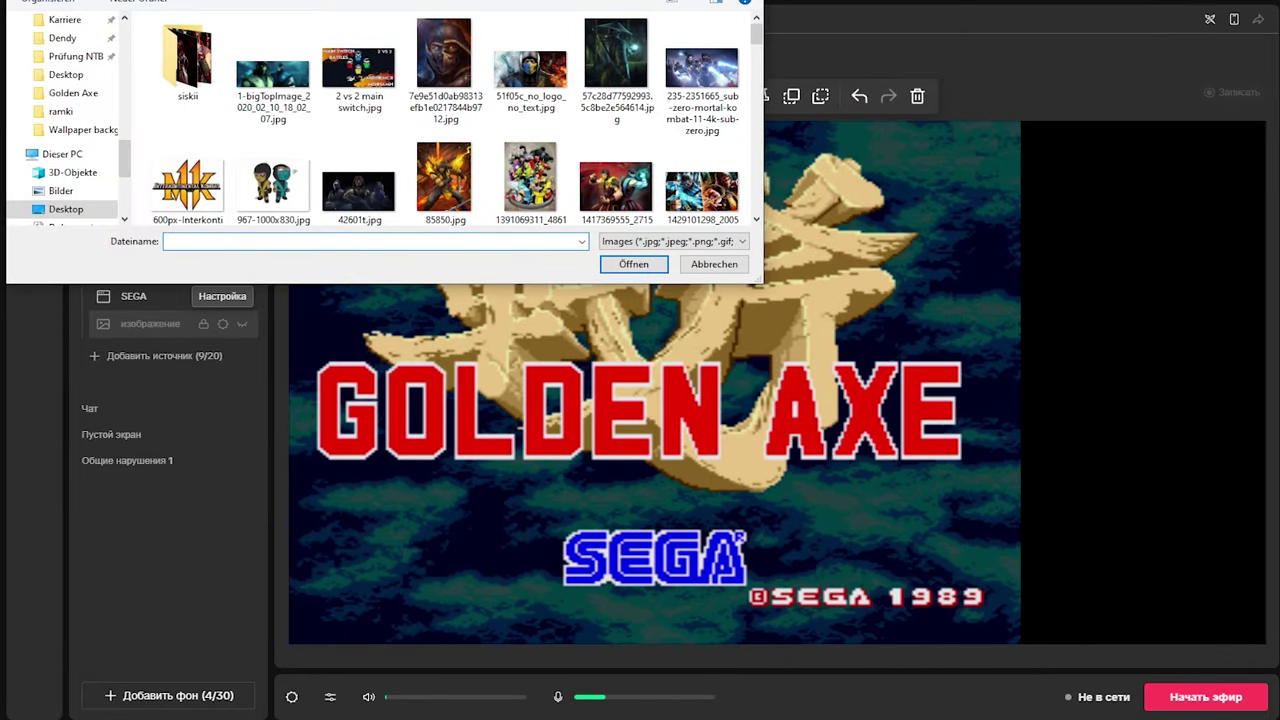
scroll(898, 405, "down", 5)
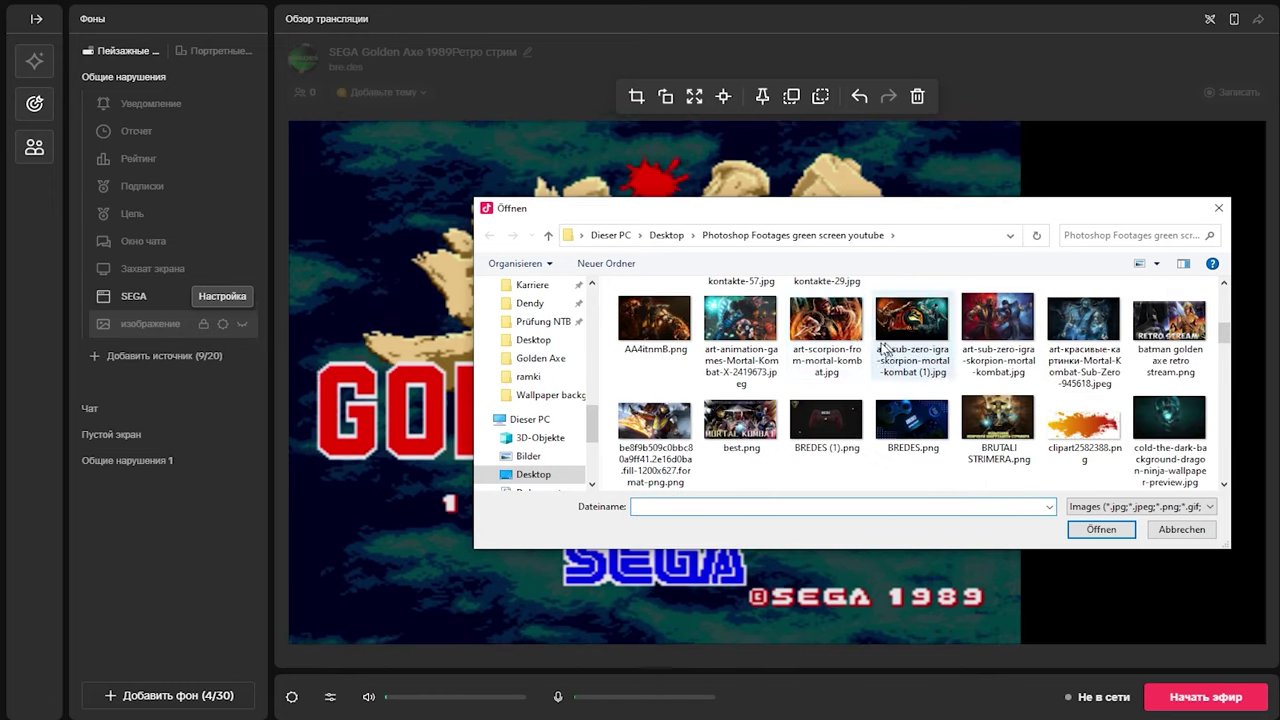
left_click(1177, 532)
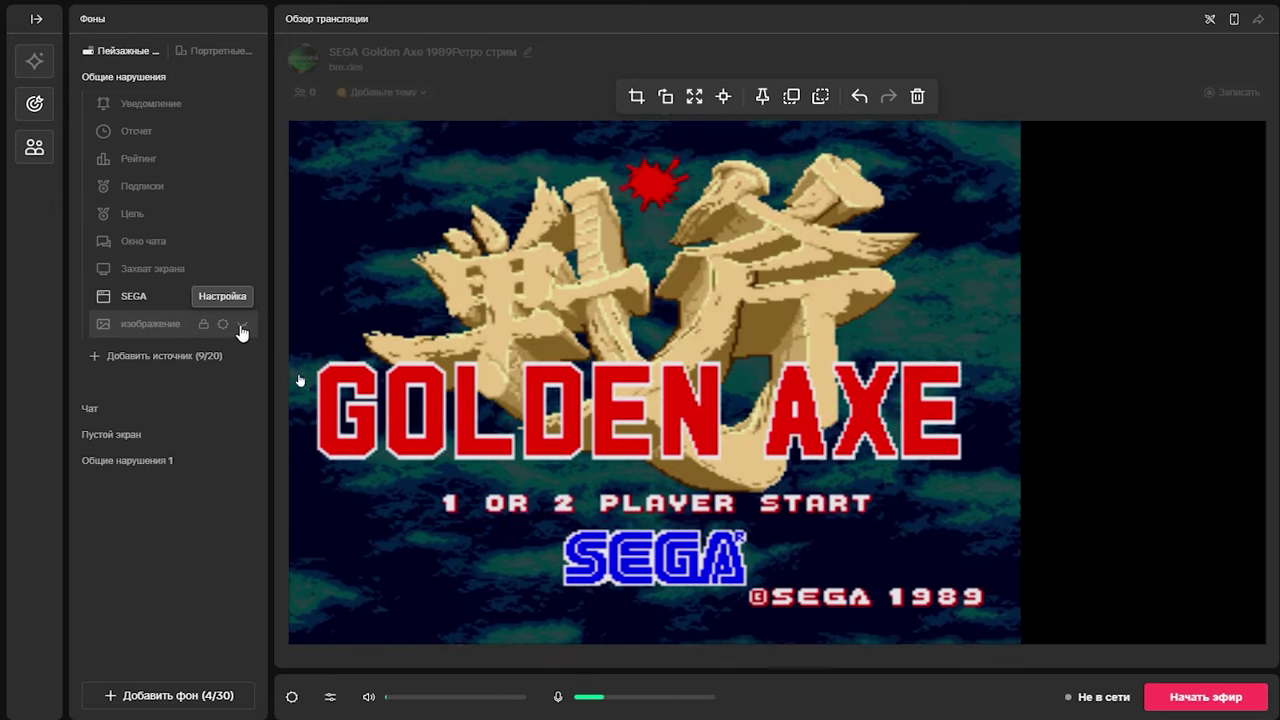
- Show the изображение source and lock it with its green logo centred in the empty strip beside the game
left_click(242, 325)
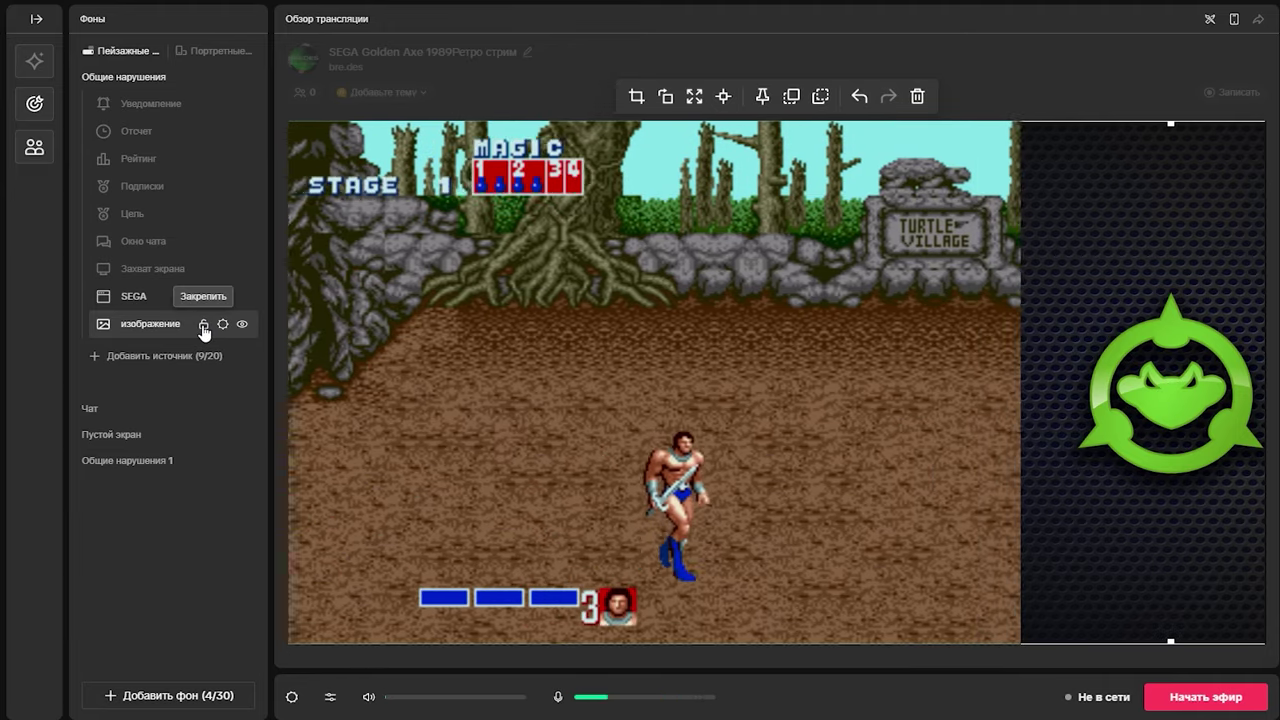
left_click(203, 323)
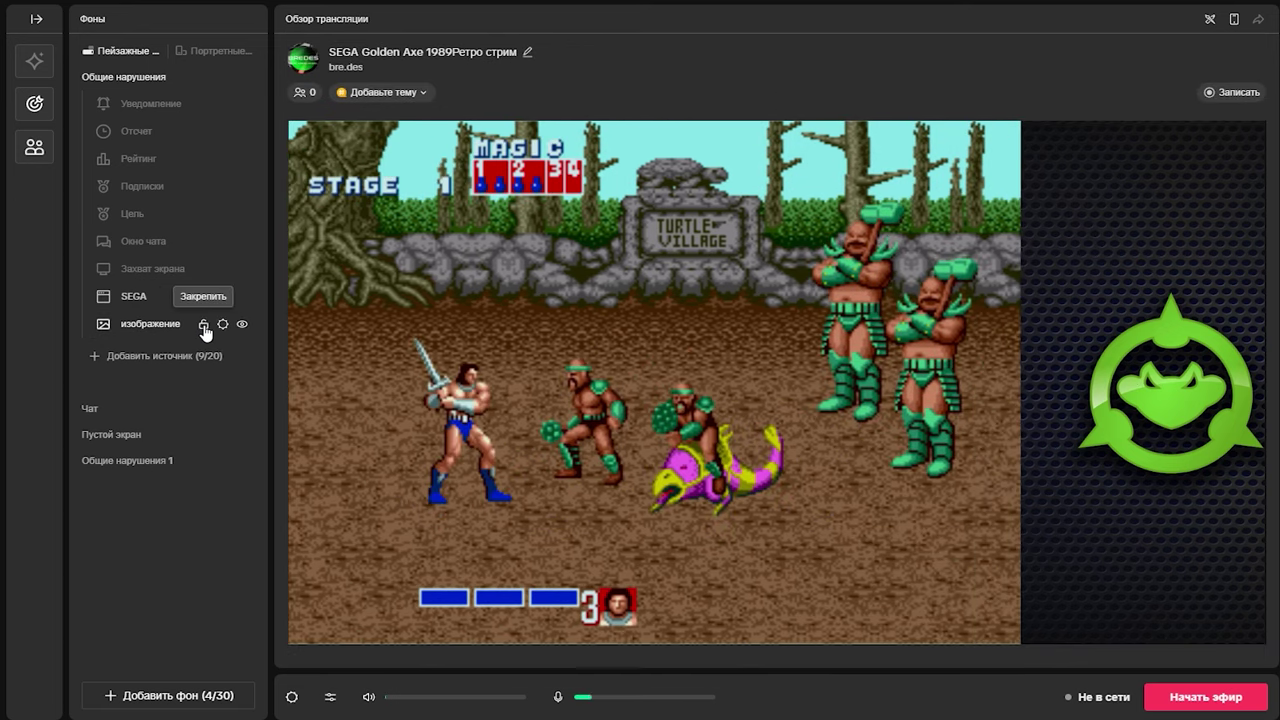
left_click(1221, 389)
left_click_drag(1221, 389, 1189, 390)
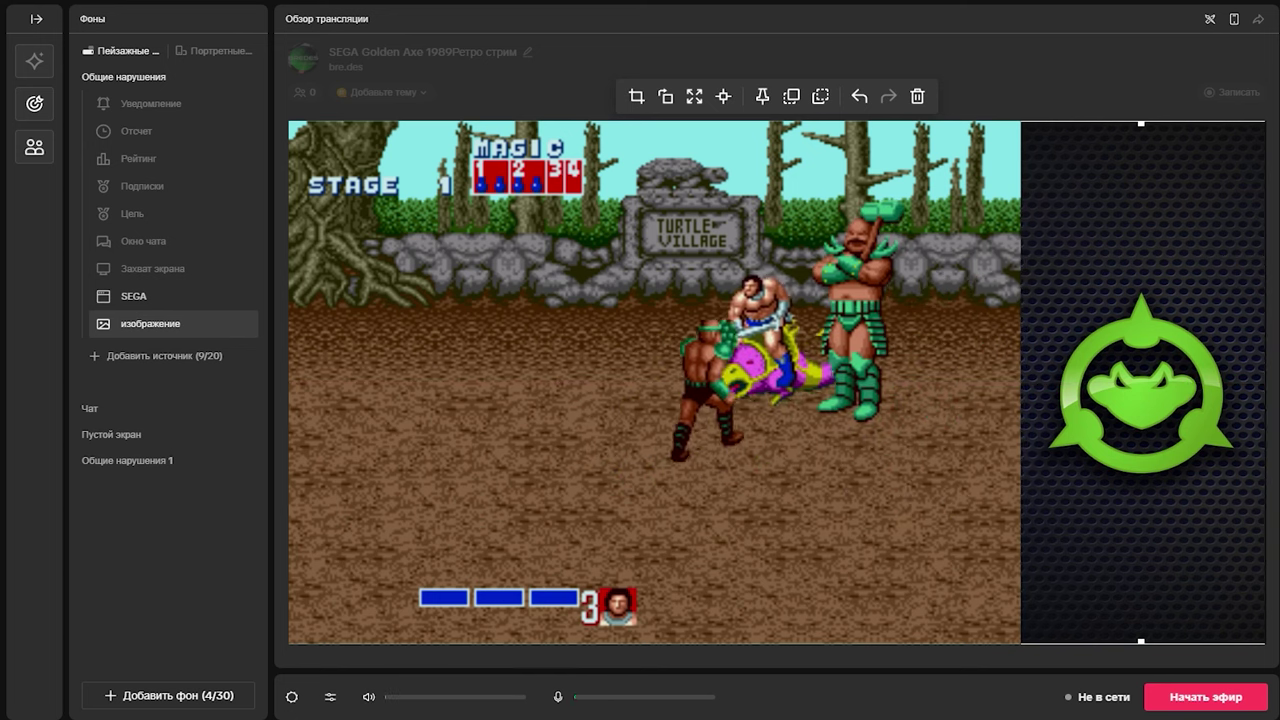
key("Escape")
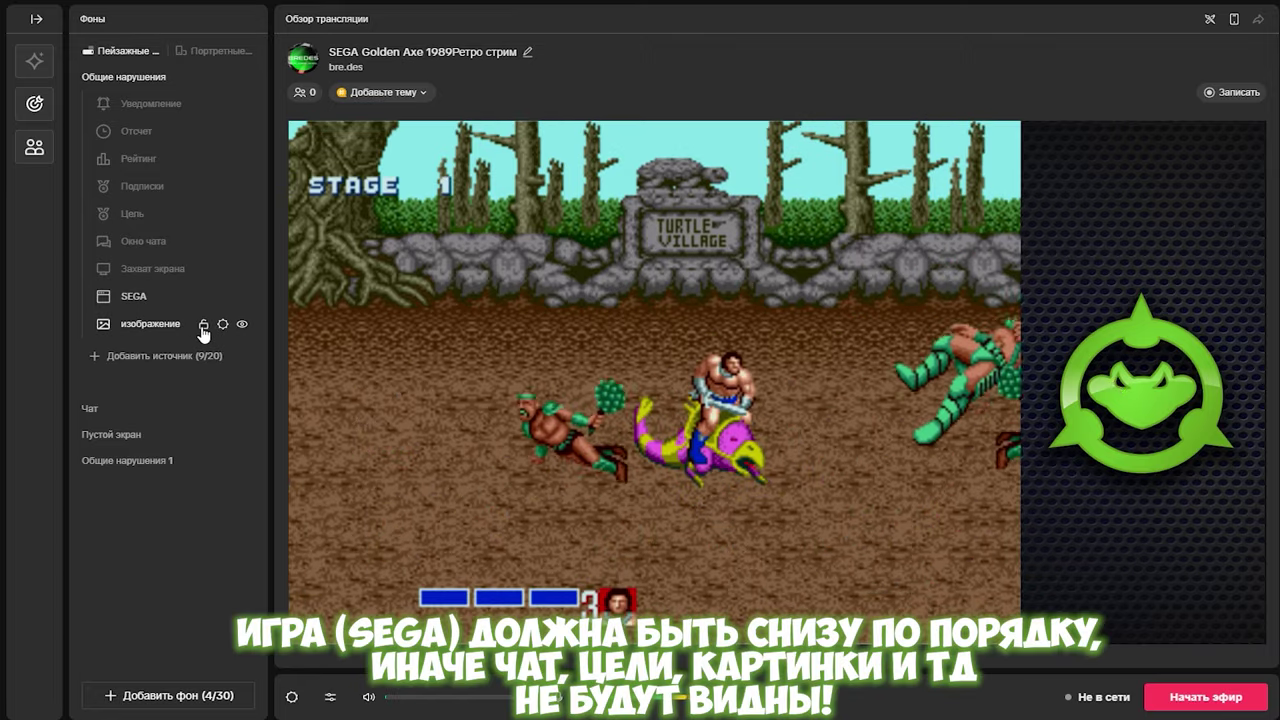
left_click(204, 326)
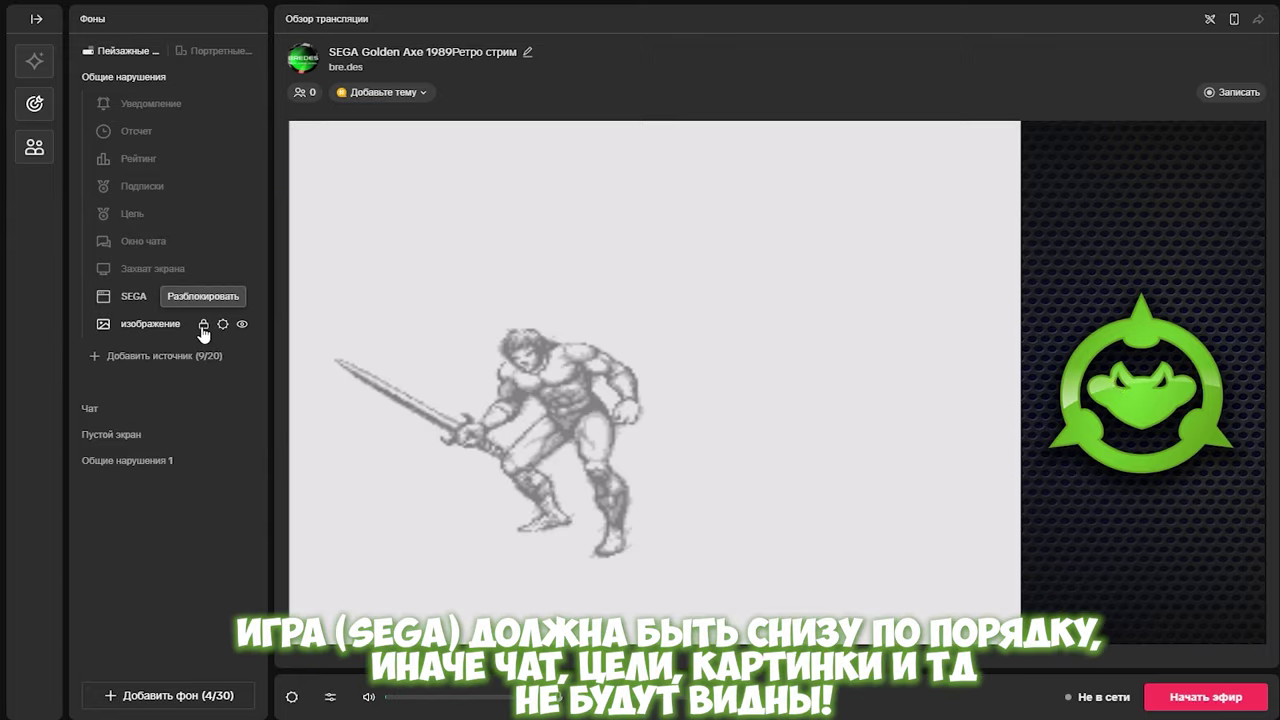
- Rename the изображение source to "Фон для чат"
right_click(132, 328)
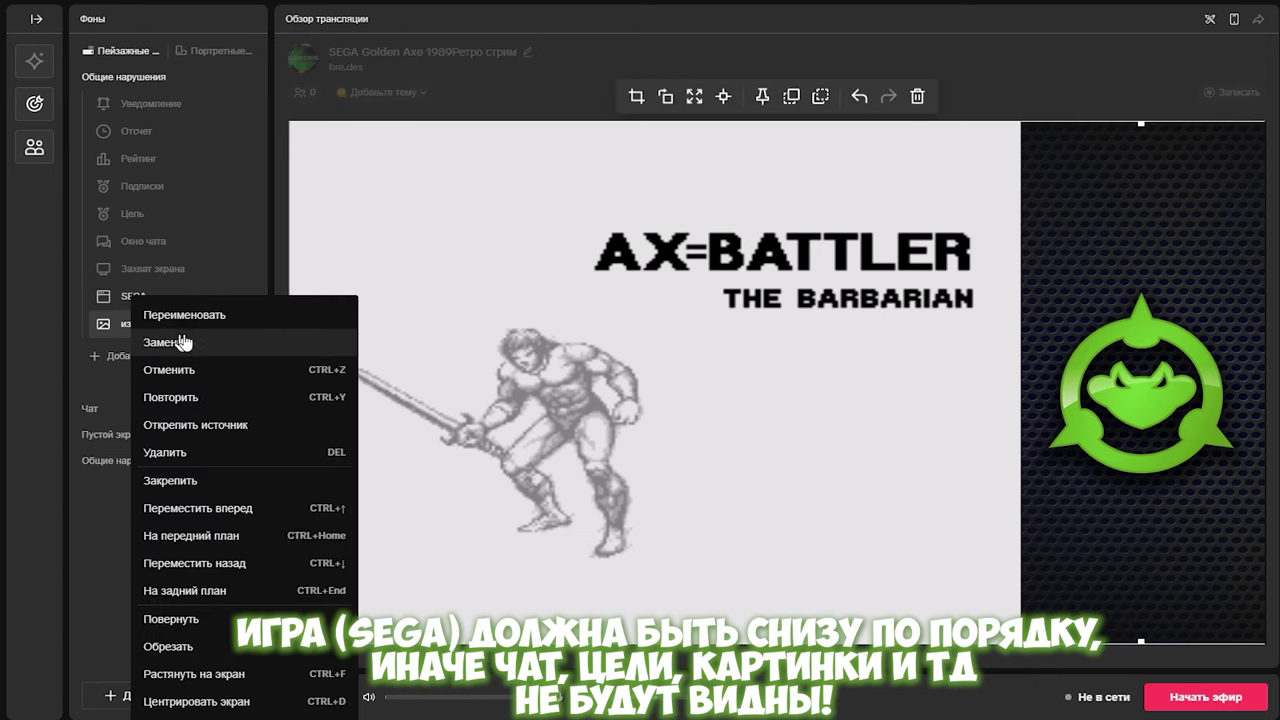
left_click(209, 320)
type("Фон для чат")
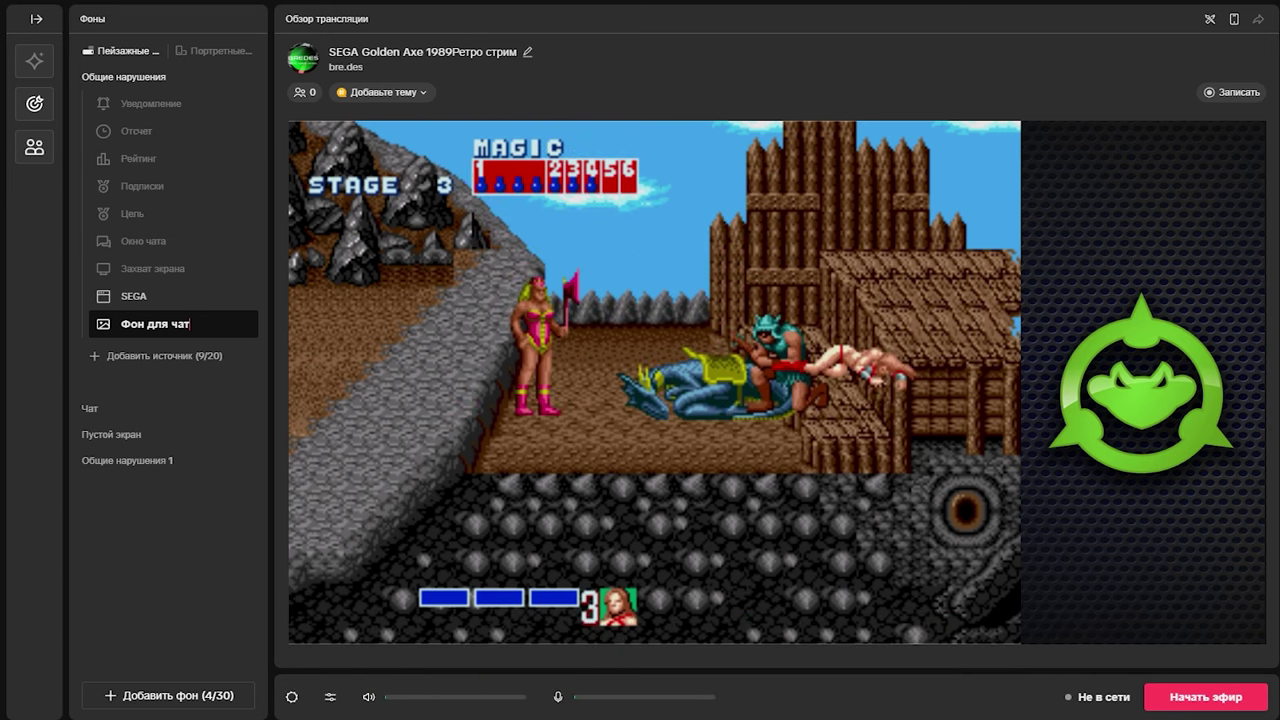
left_click(186, 296)
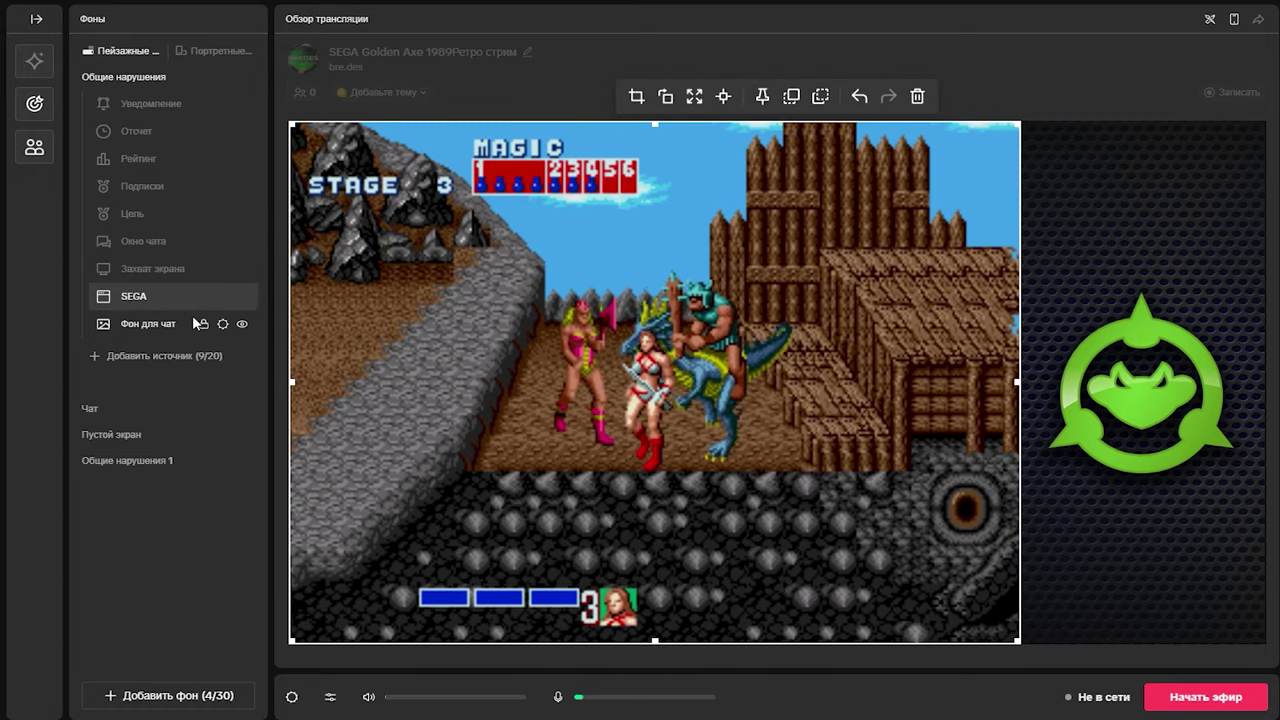
left_click(183, 321)
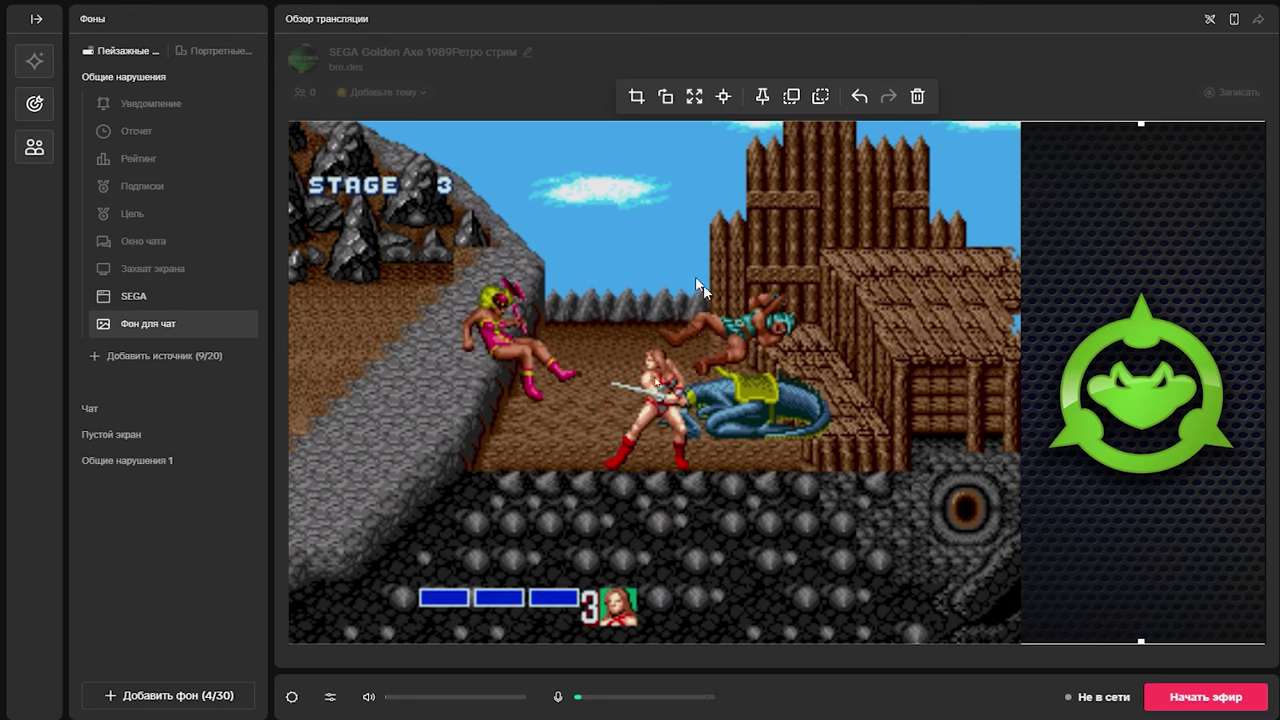
left_click(160, 297)
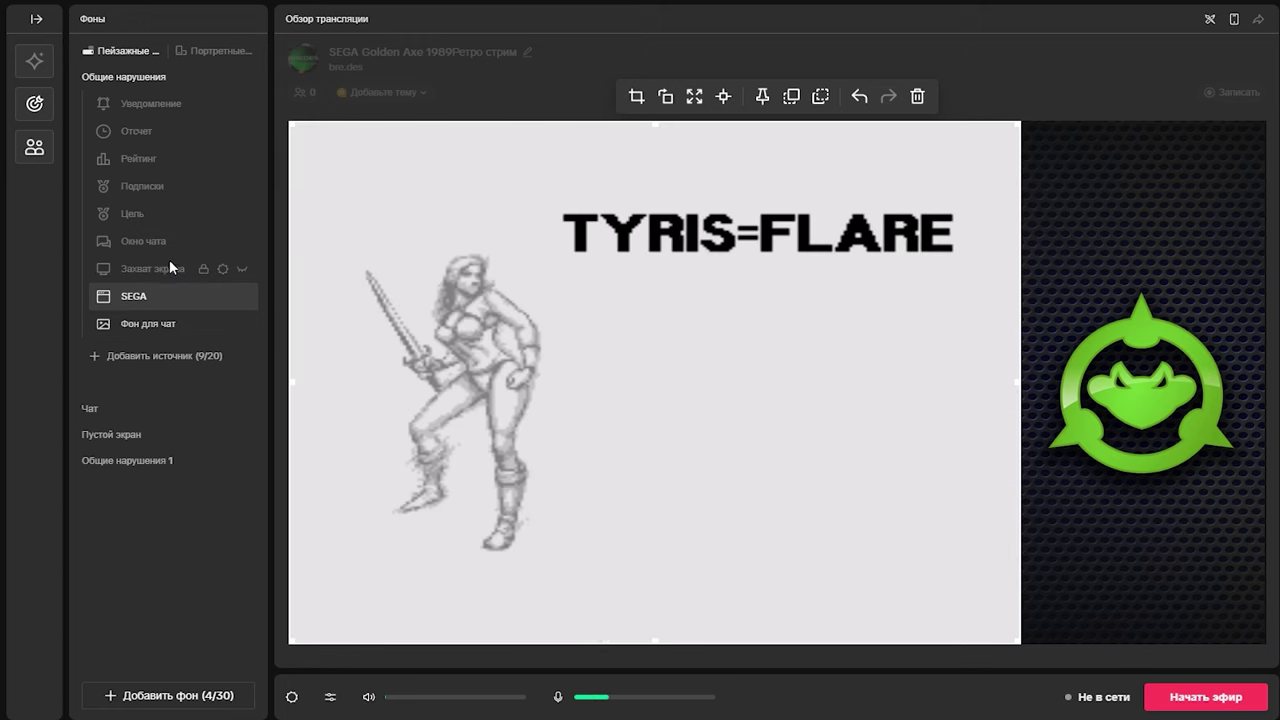
- Look over the source types that can be added and make the existing Окно чата source visible on the canvas
left_click(164, 238)
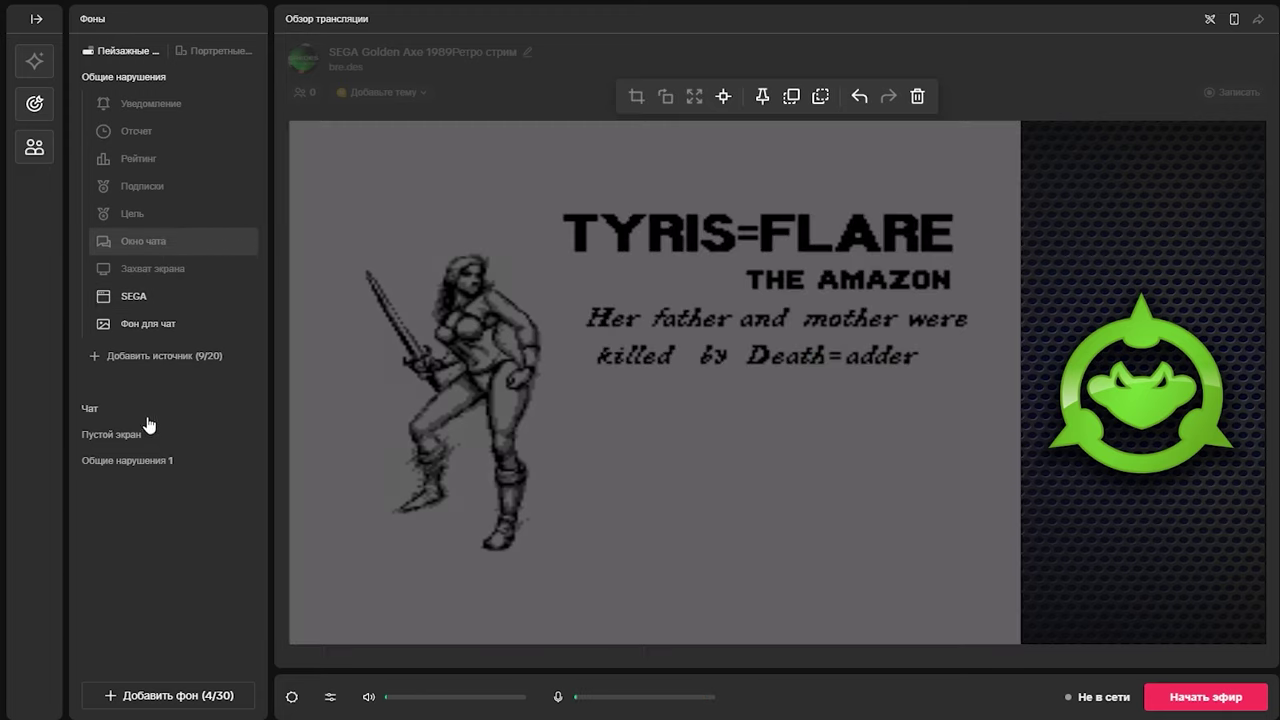
left_click(158, 357)
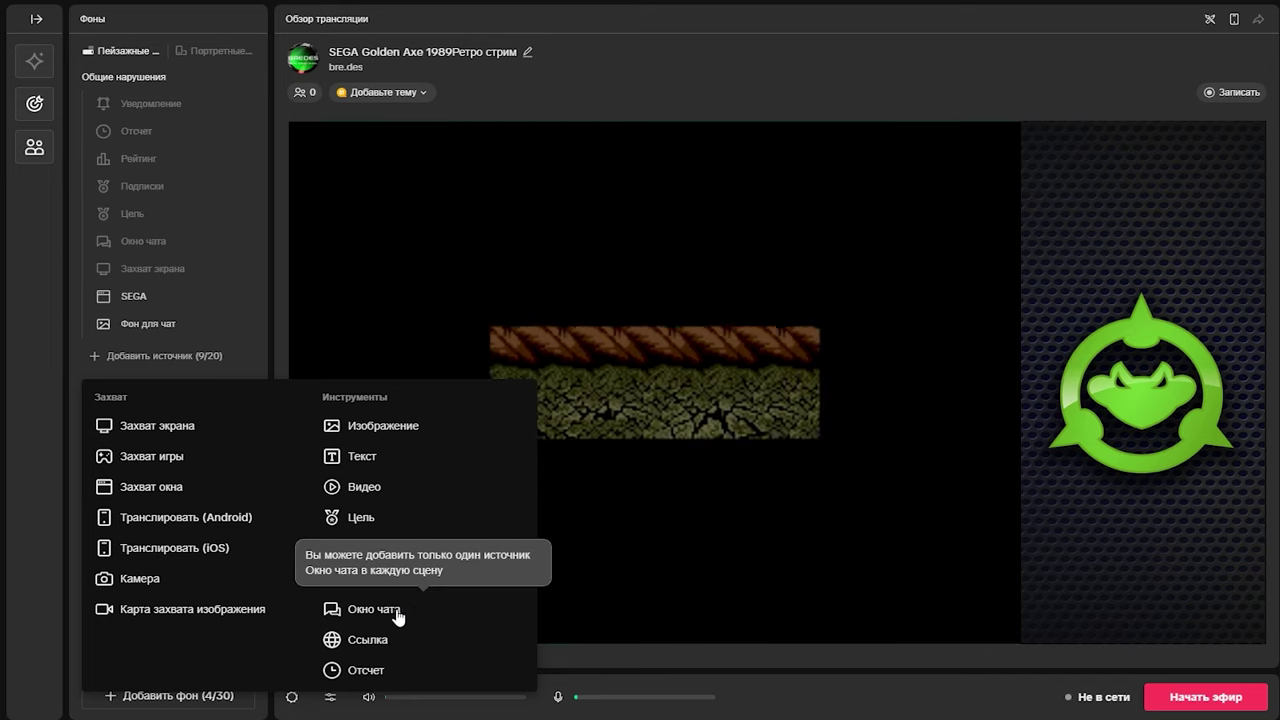
left_click(143, 241)
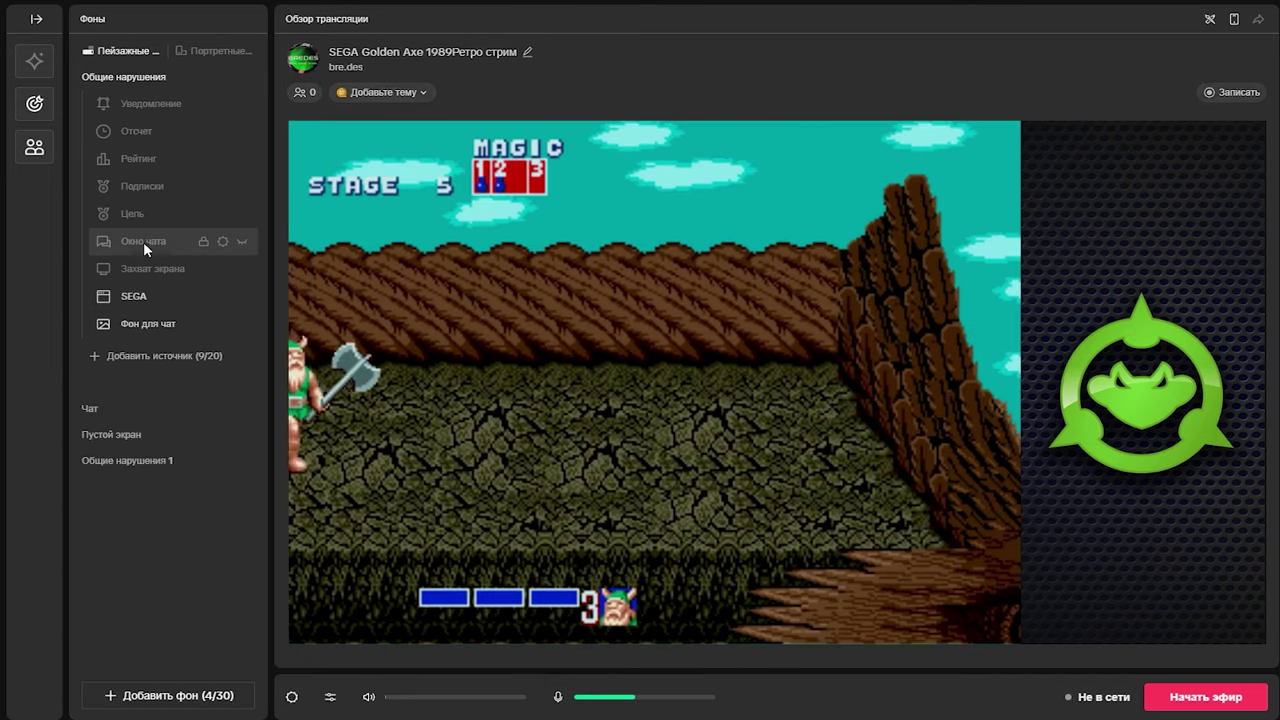
left_click(242, 244)
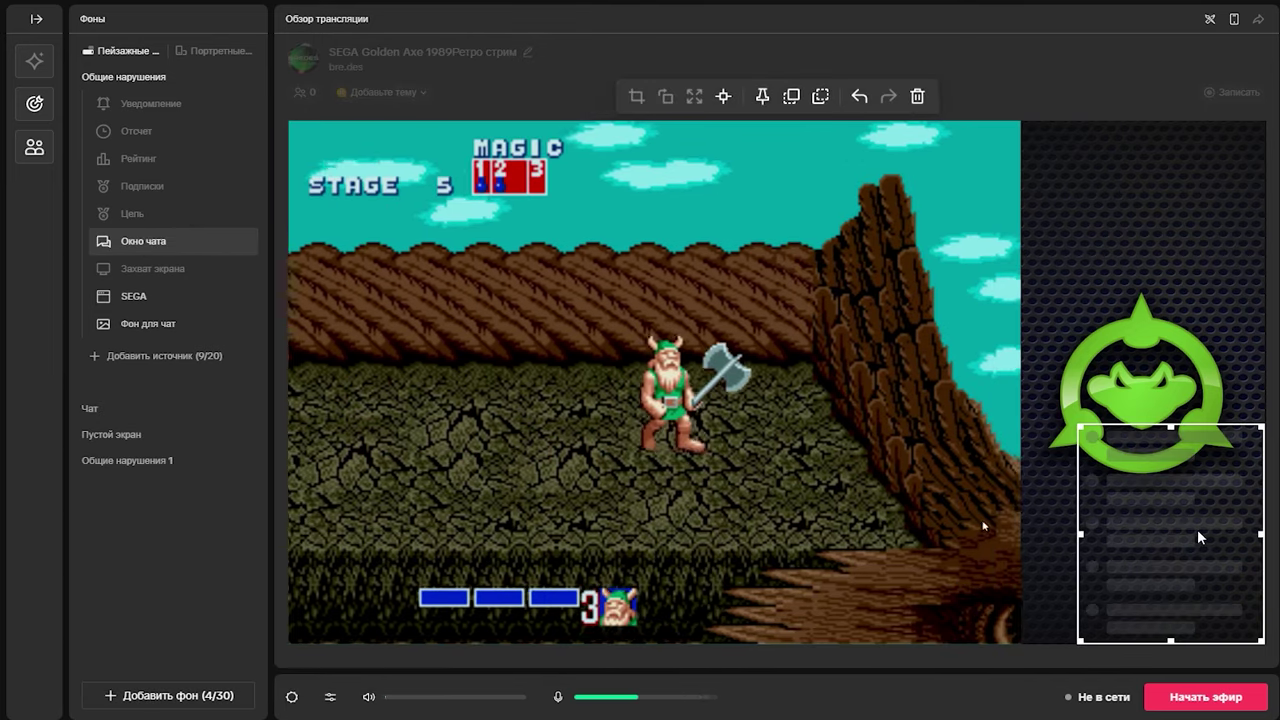
left_click(1179, 529)
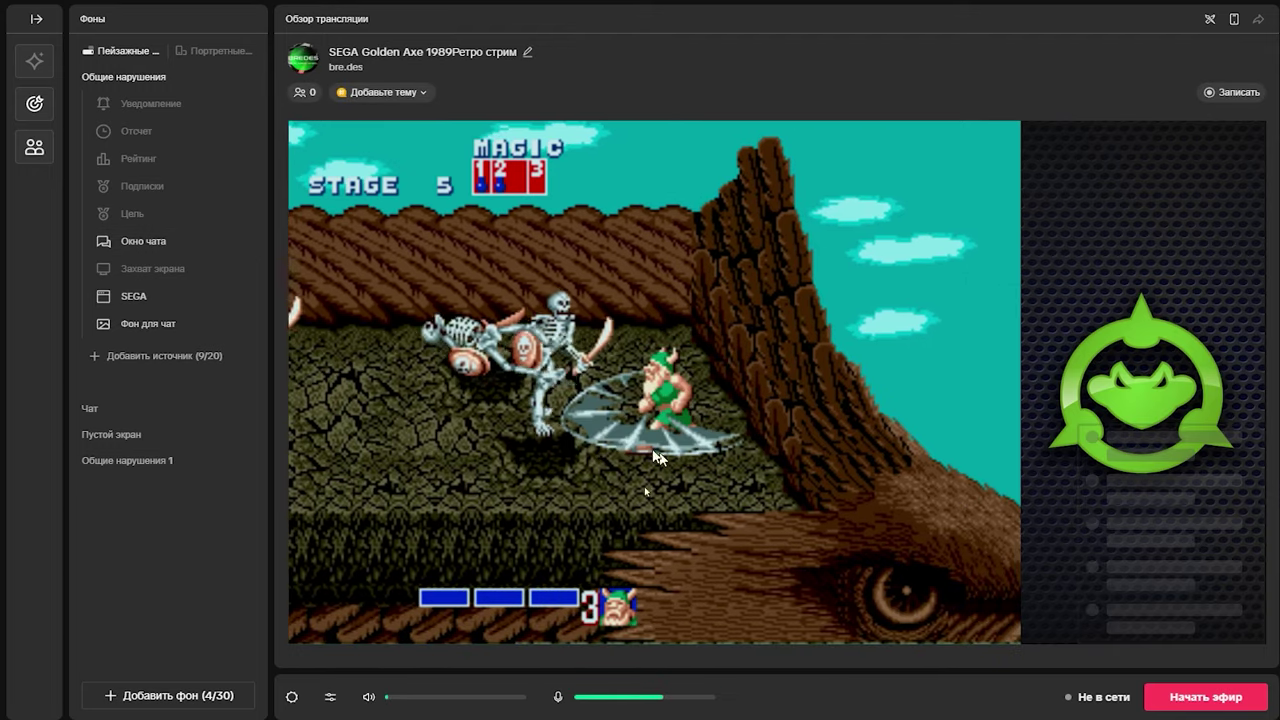
- Unlock the Окно чата overlay, move it against the game's right edge and make it slightly smaller
mouse_move(205, 246)
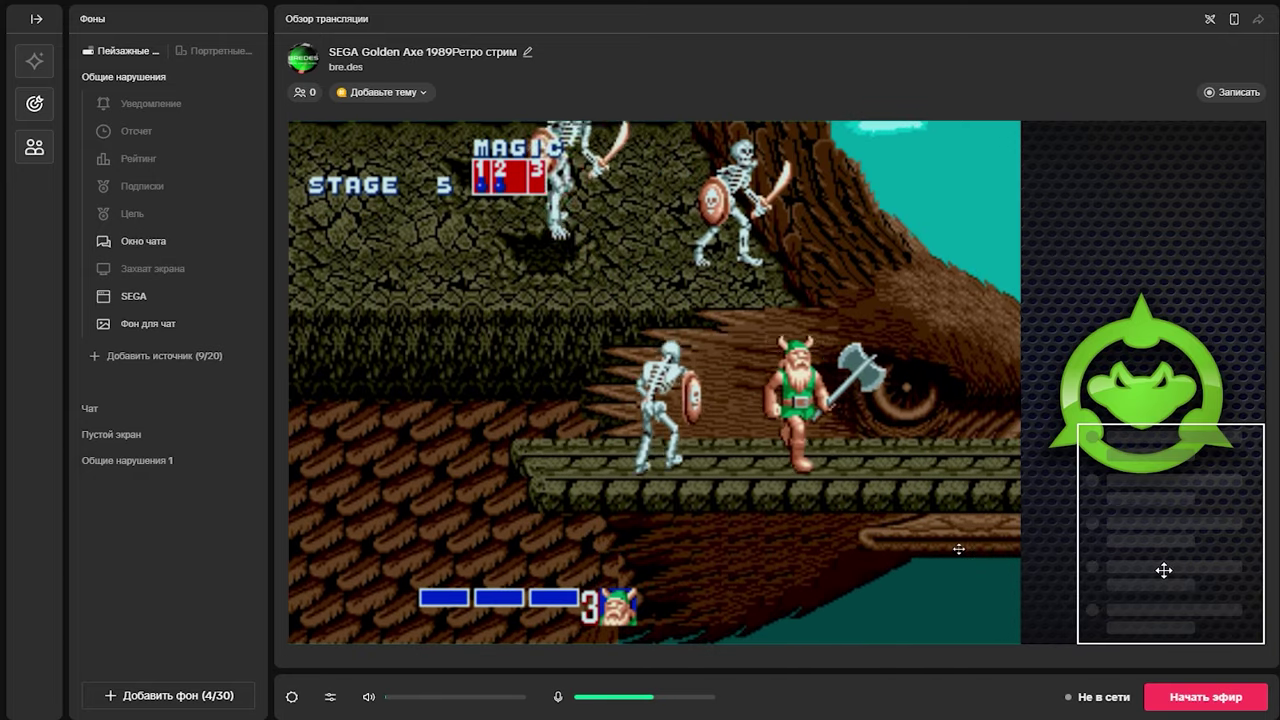
left_click_drag(1163, 569, 1134, 569)
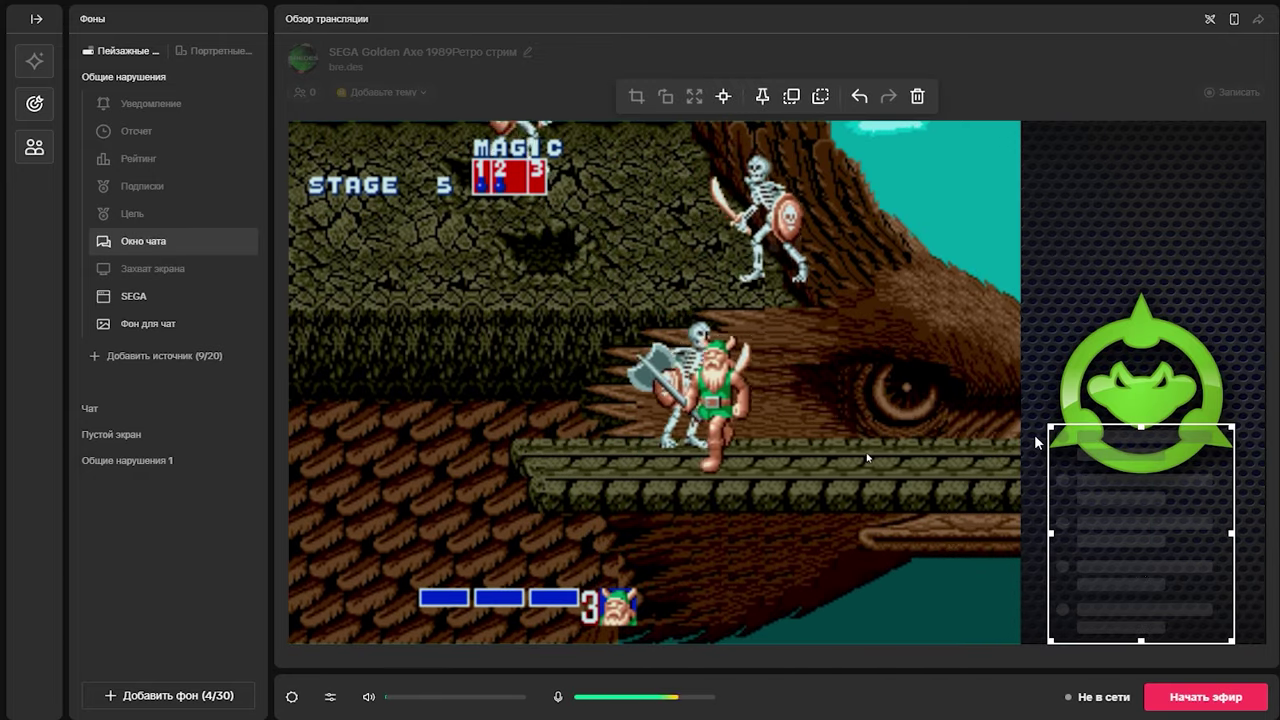
left_click_drag(1049, 430, 1025, 444)
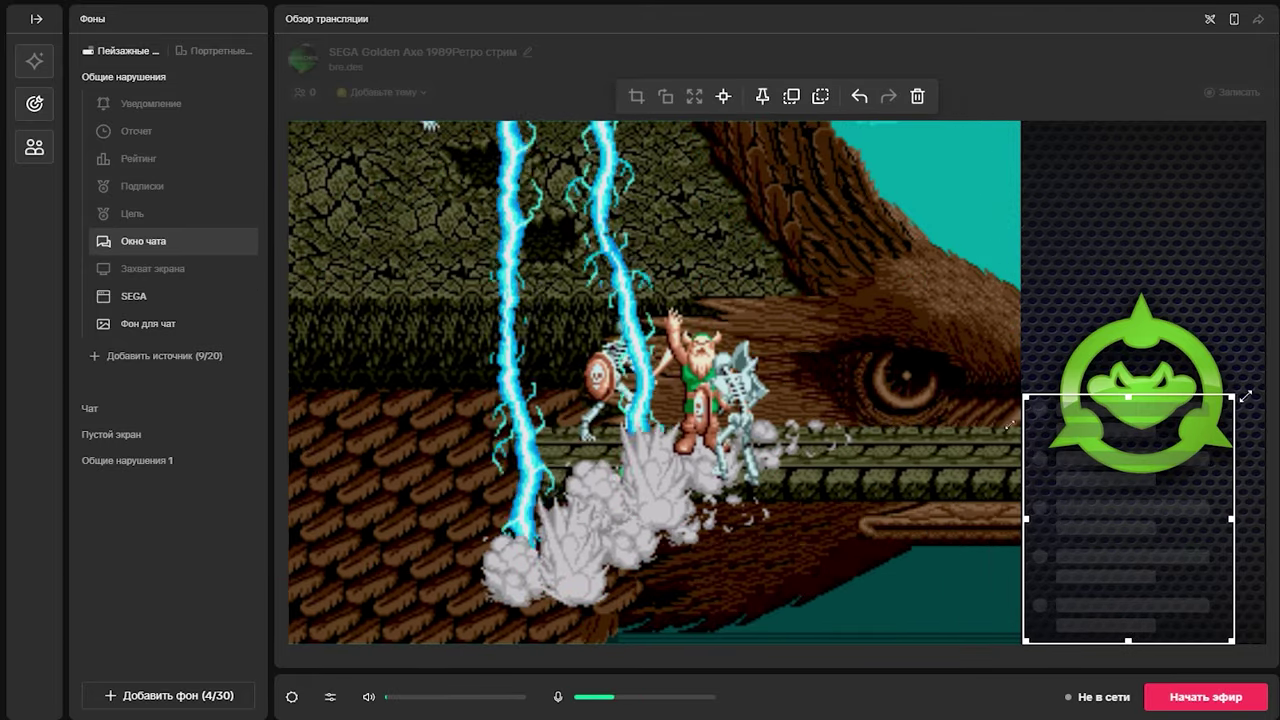
left_click_drag(1236, 392, 1194, 443)
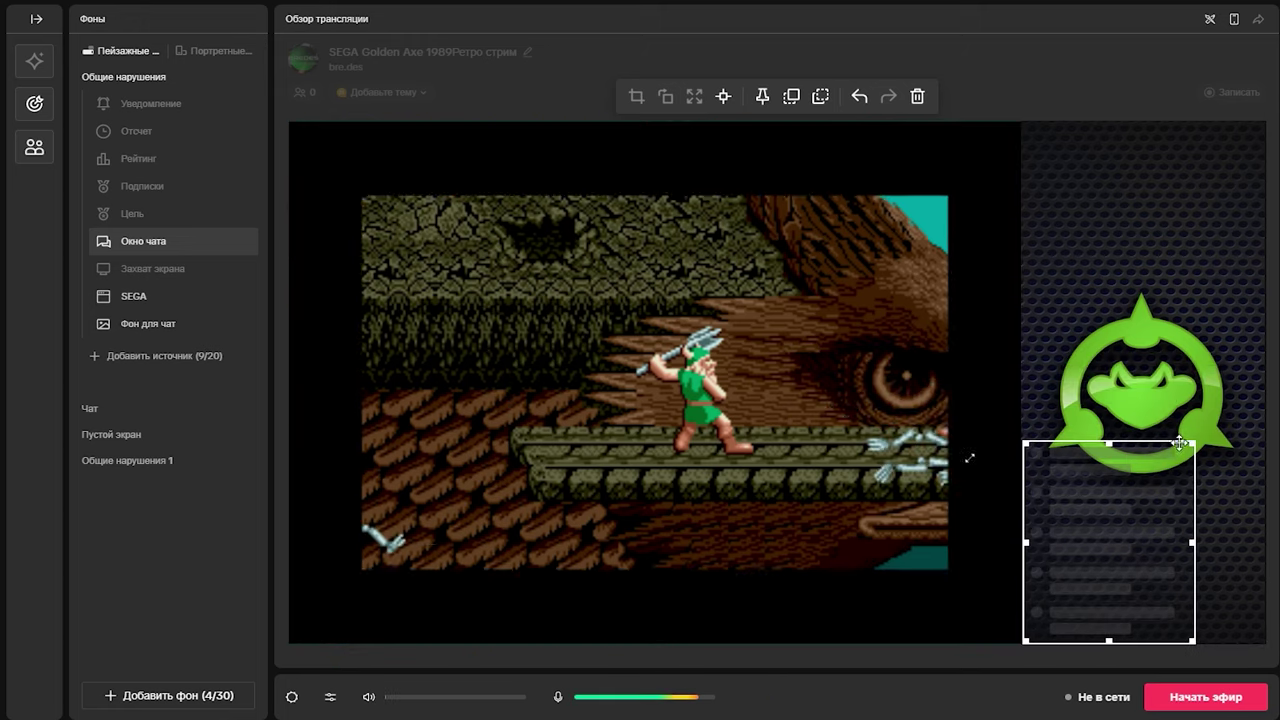
- Centre the chat overlay under the green logo at the strip's lower edge, lock it and deselect it
left_click_drag(1128, 567, 1197, 567)
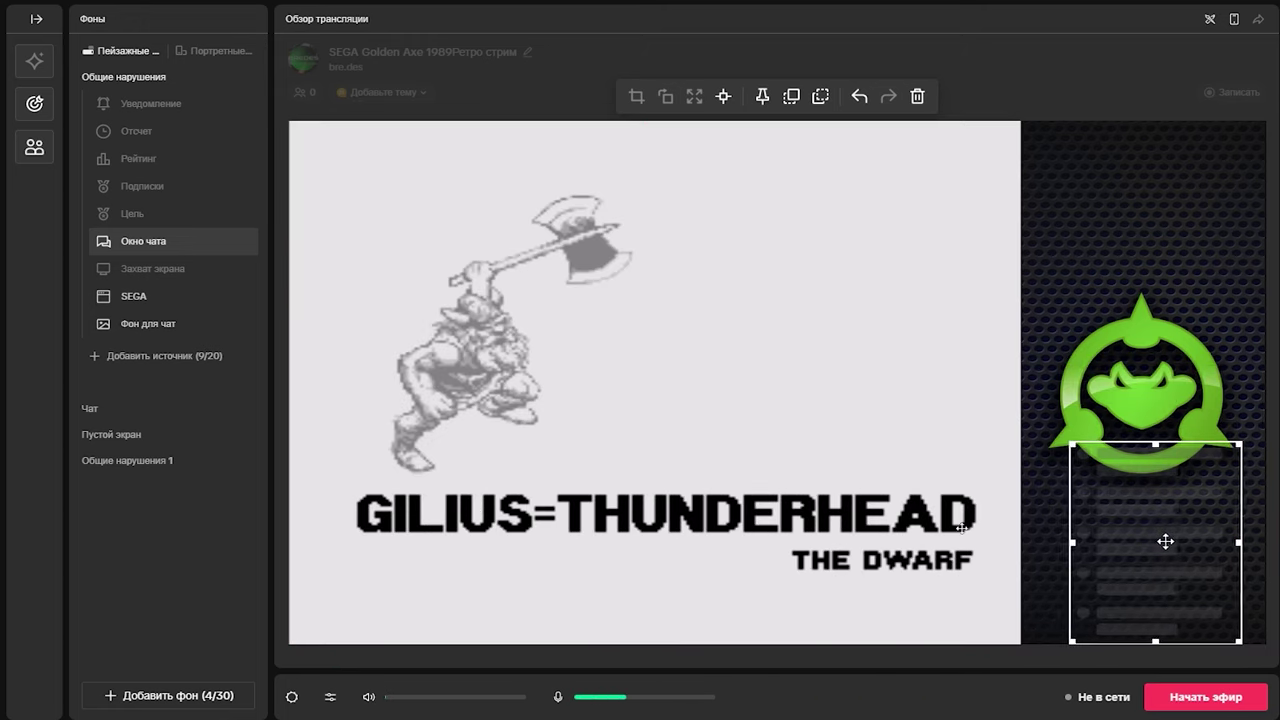
left_click(1195, 470)
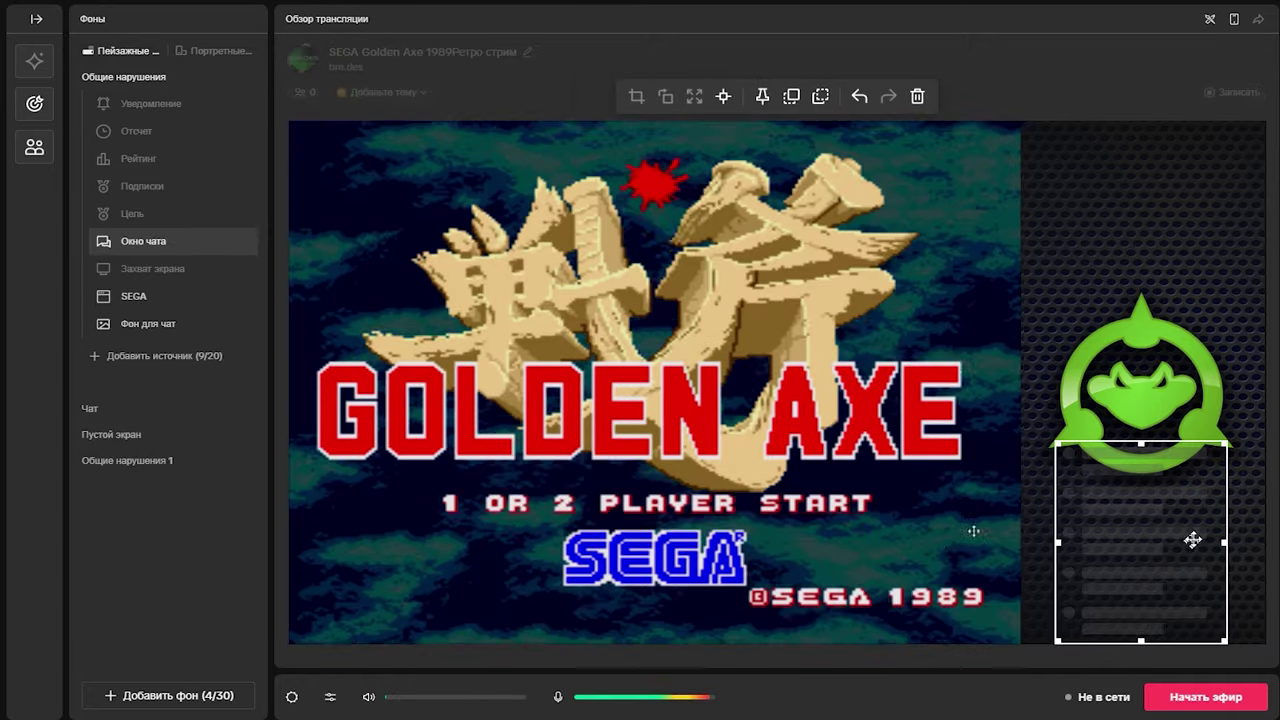
mouse_move(157, 250)
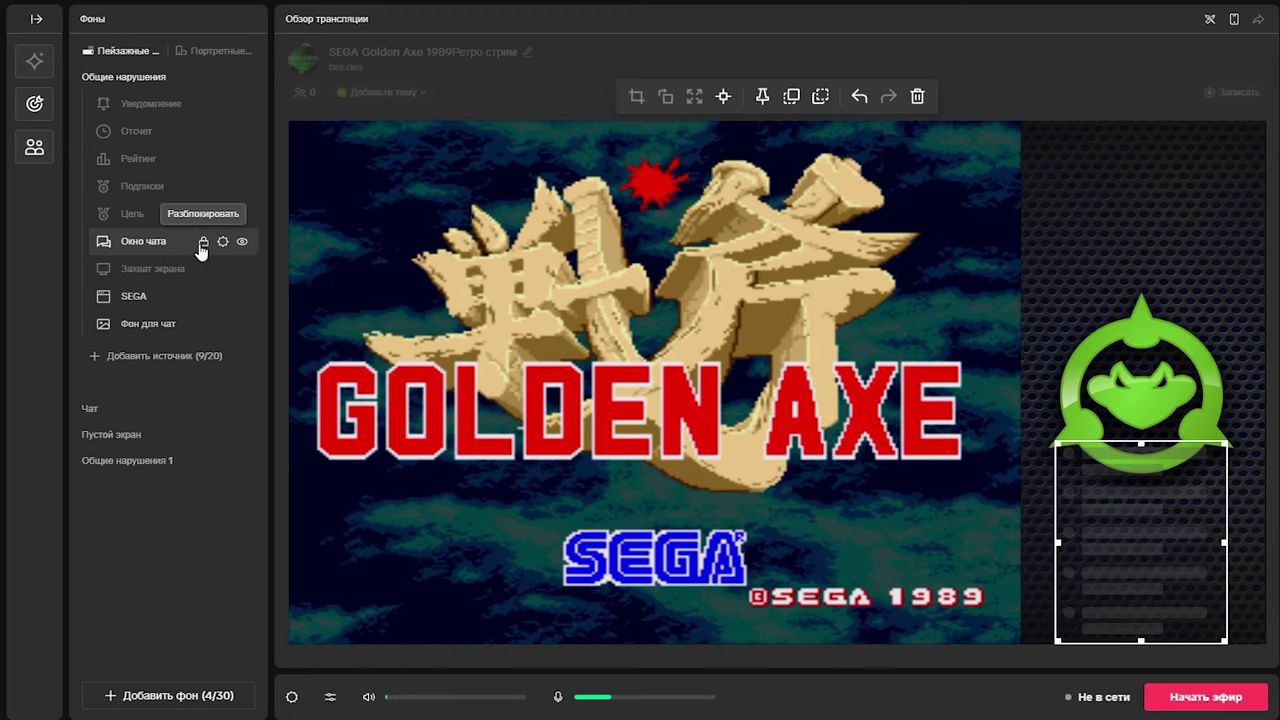
left_click(1262, 594)
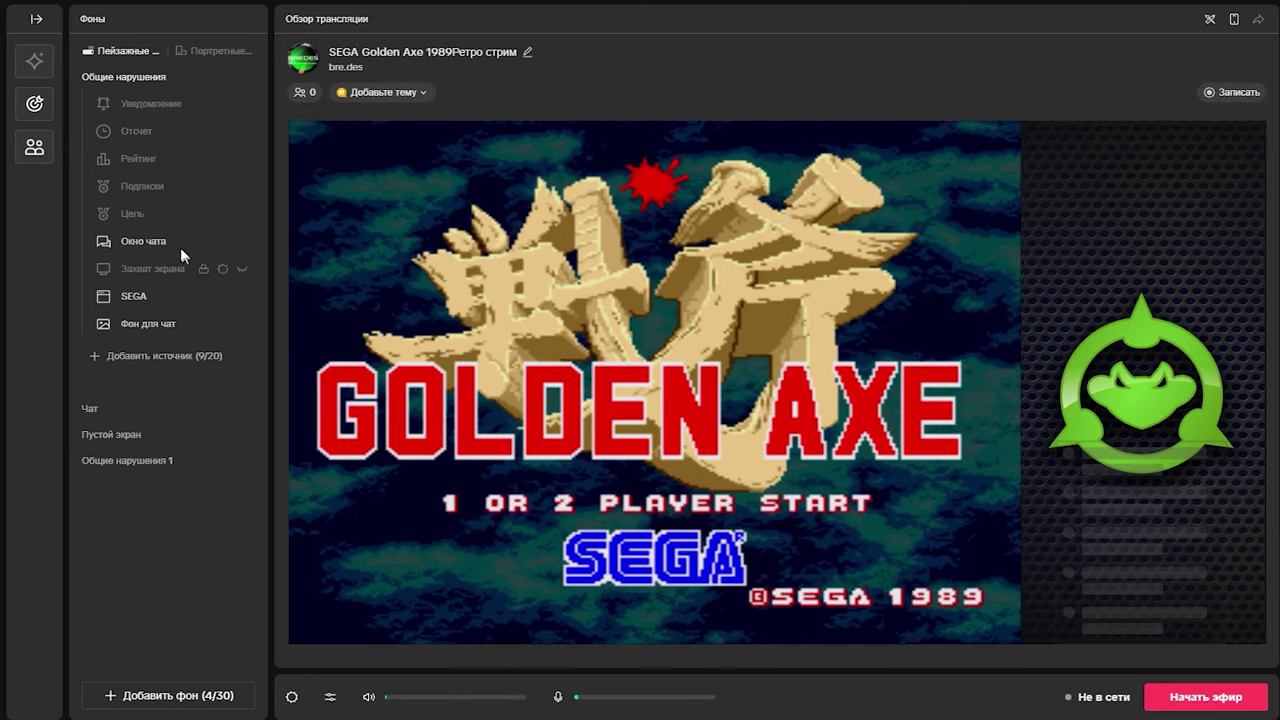
- Make the existing Цель source visible on the canvas and open its settings
left_click(155, 217)
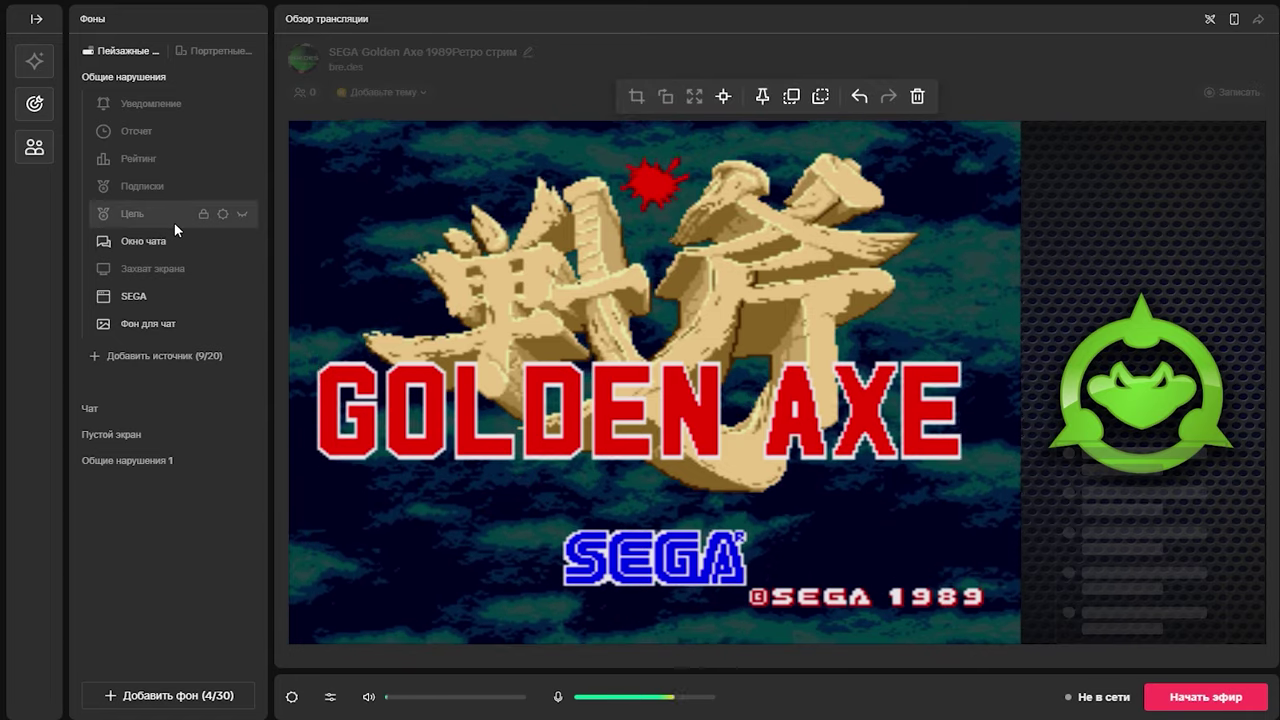
left_click(155, 356)
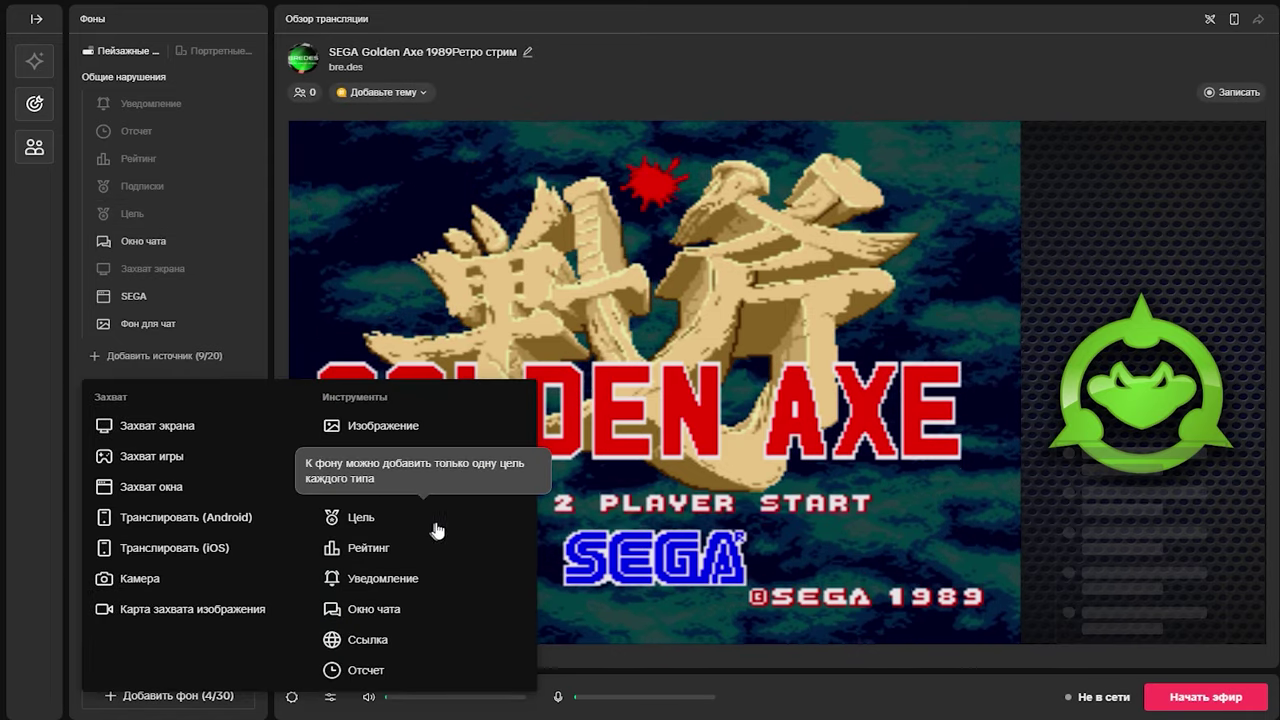
left_click(147, 224)
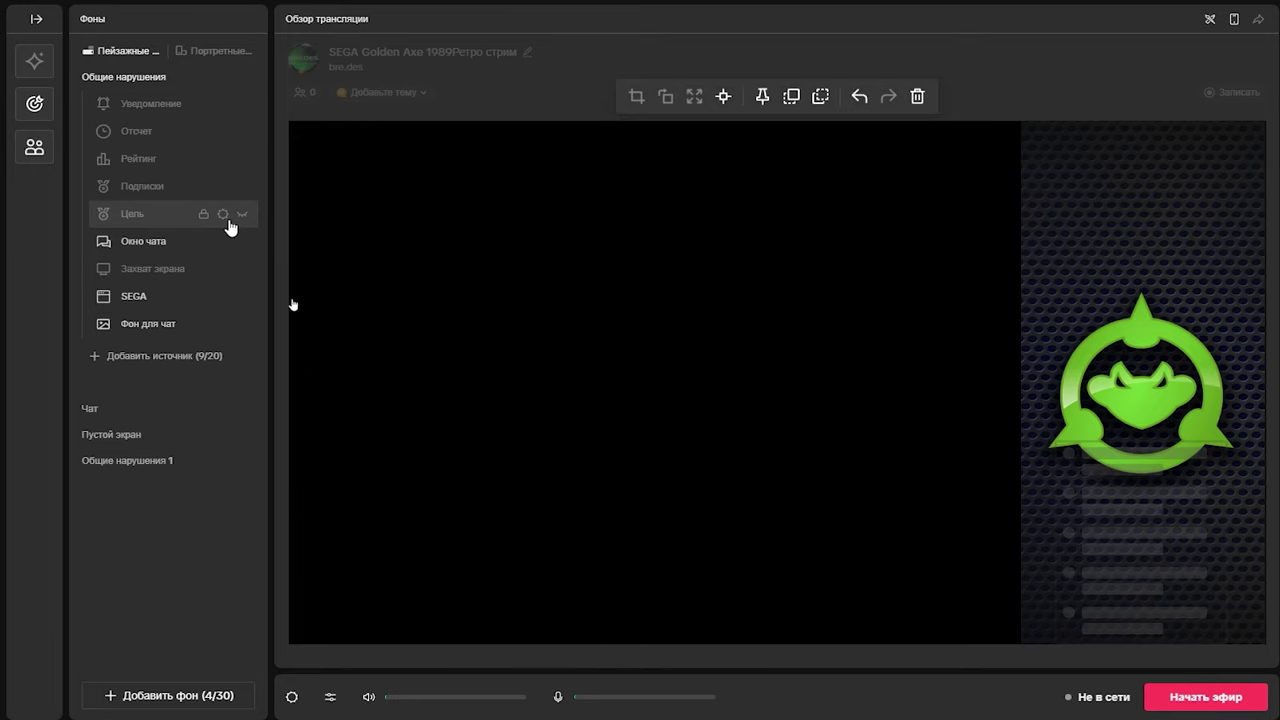
left_click(202, 218)
left_click(185, 216)
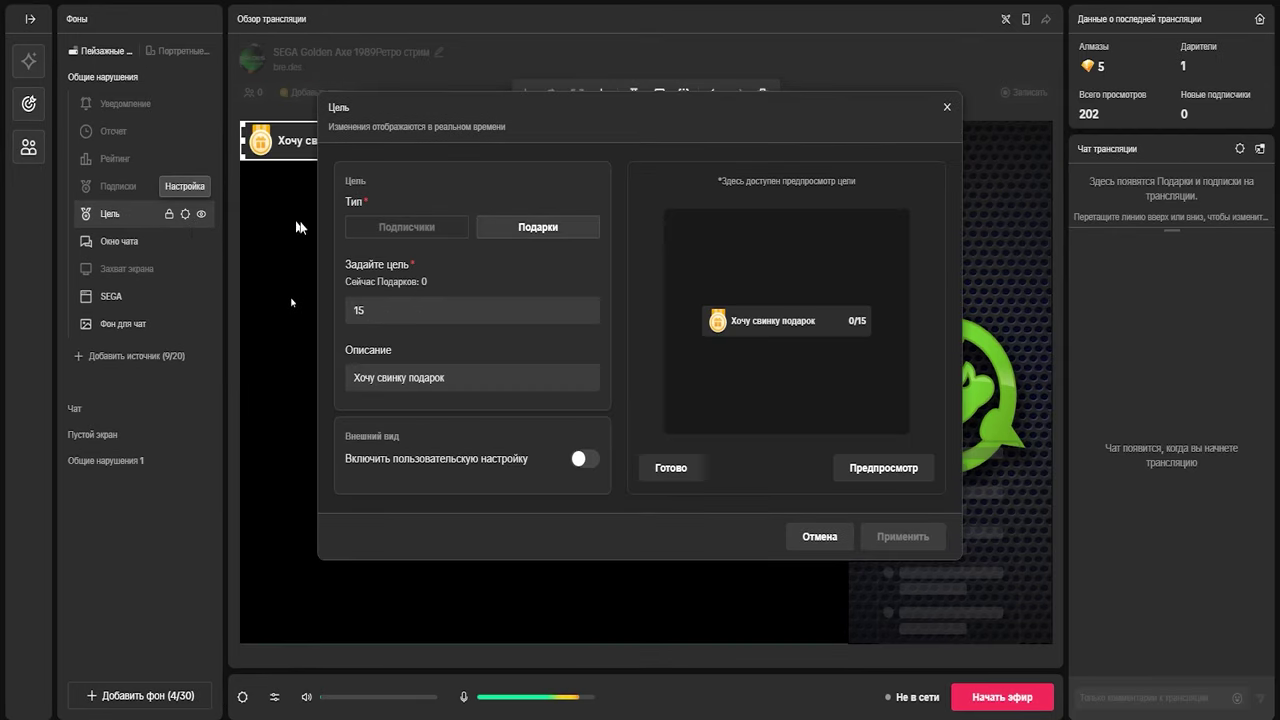
- Preview the goal-reached animation for the Подарки goal, end the preview and close the Цель settings
left_click_drag(627, 117, 823, 33)
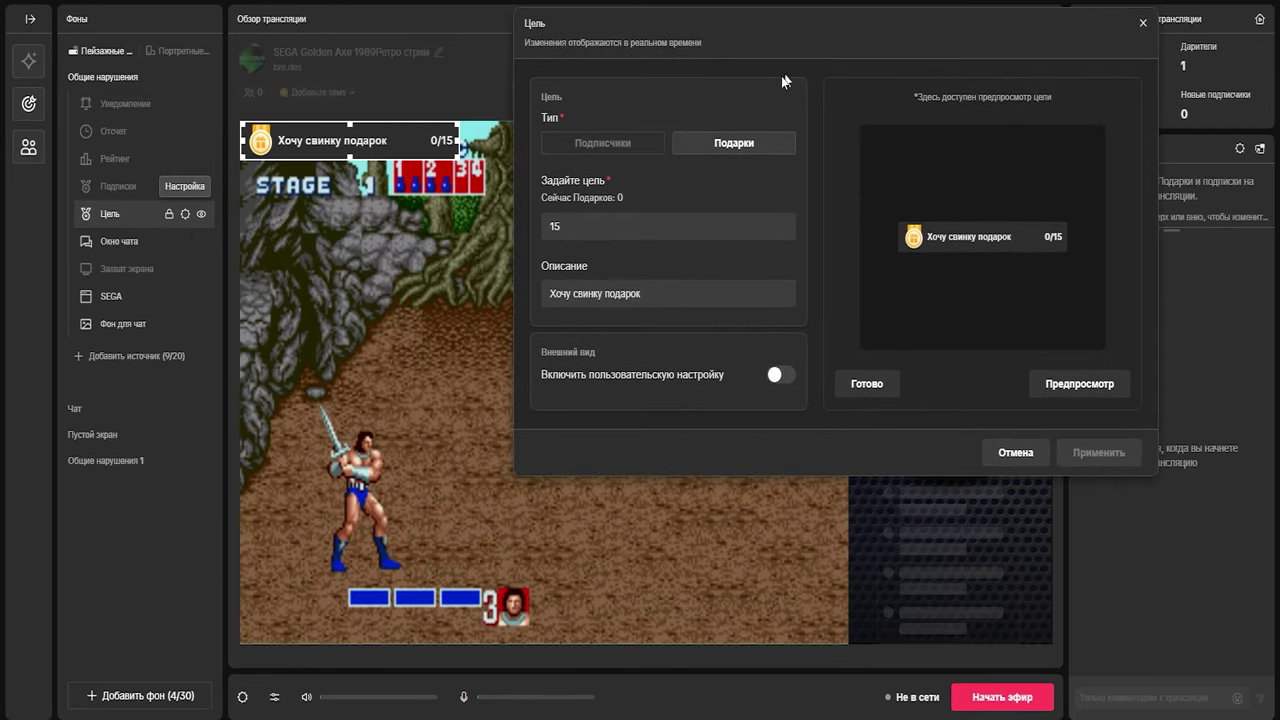
left_click(762, 143)
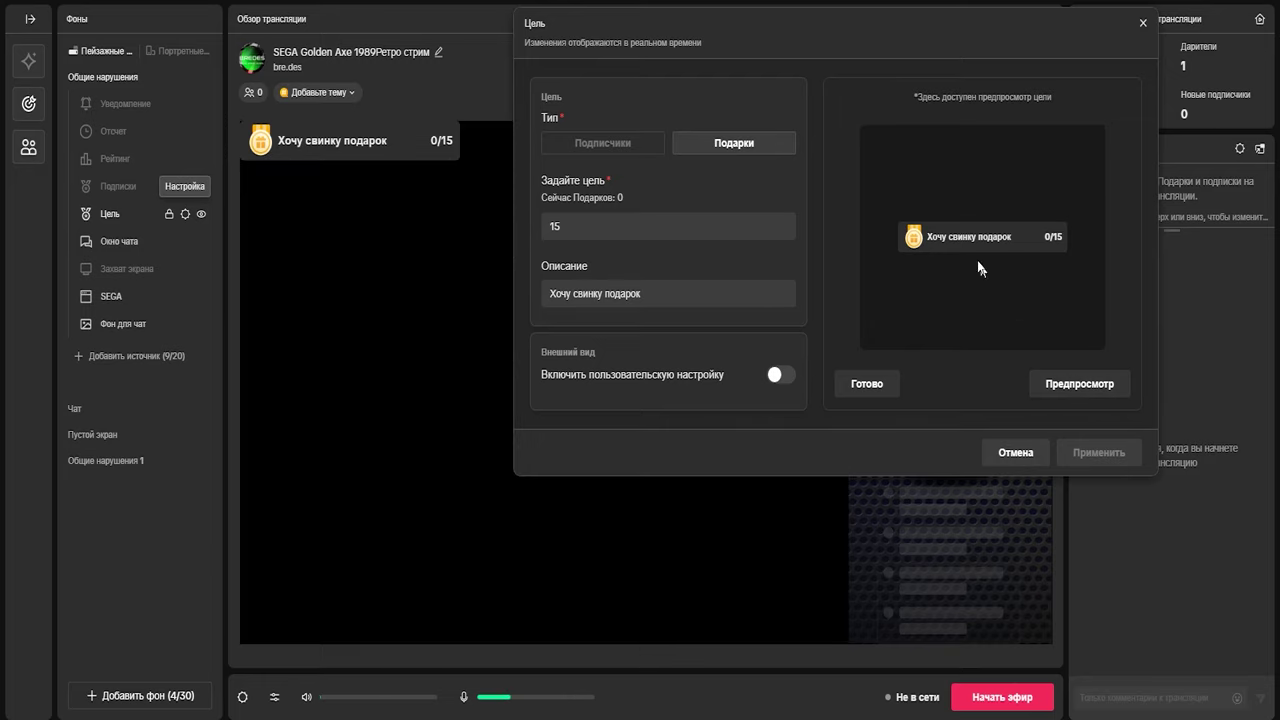
left_click(1078, 380)
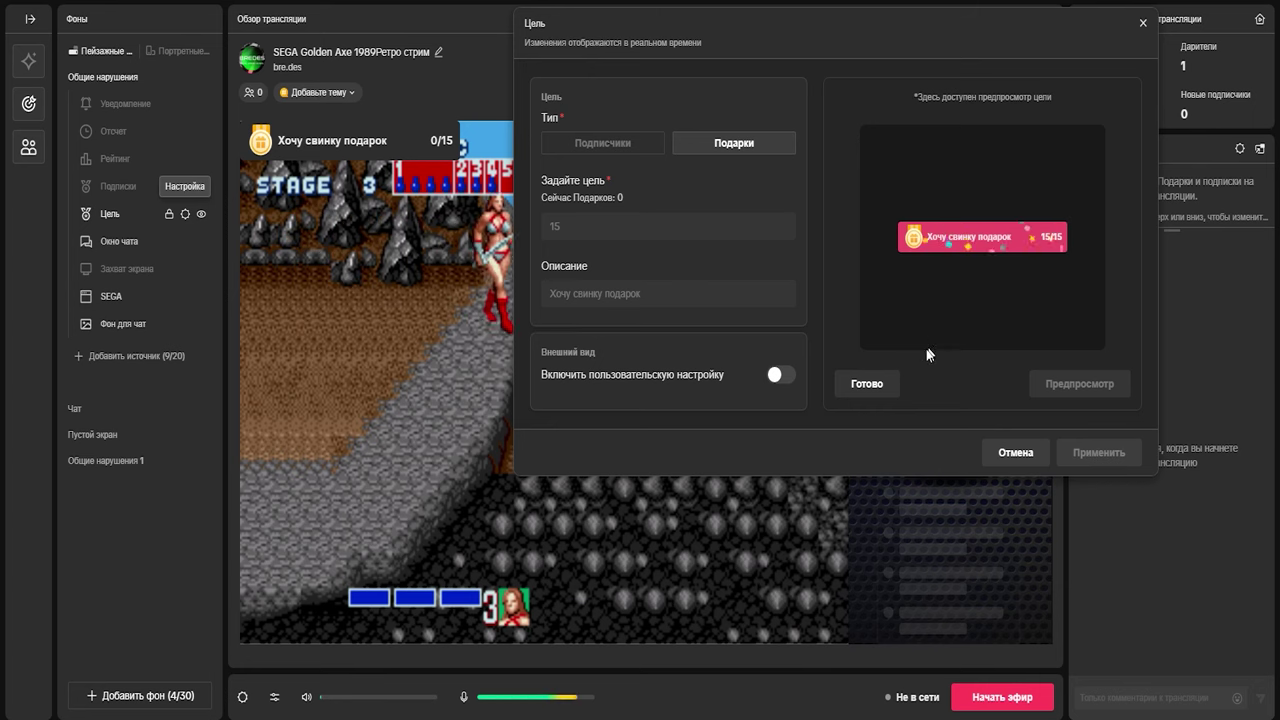
left_click(868, 385)
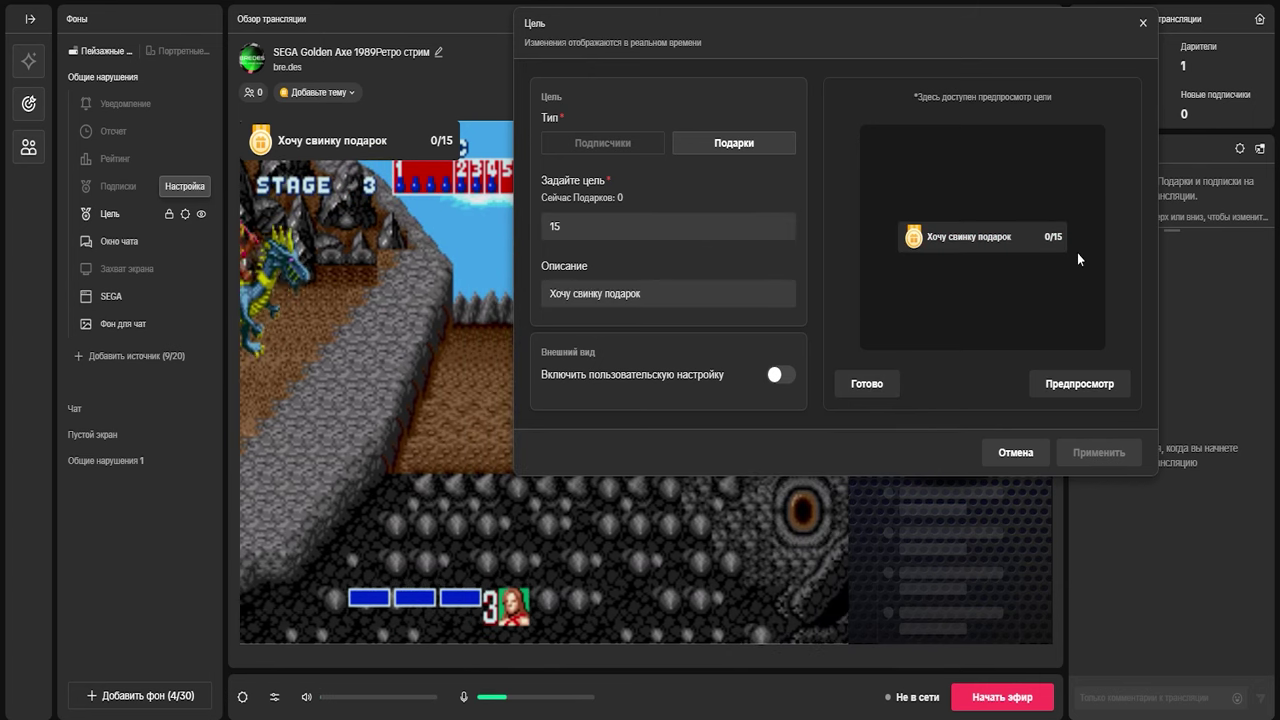
left_click(1144, 24)
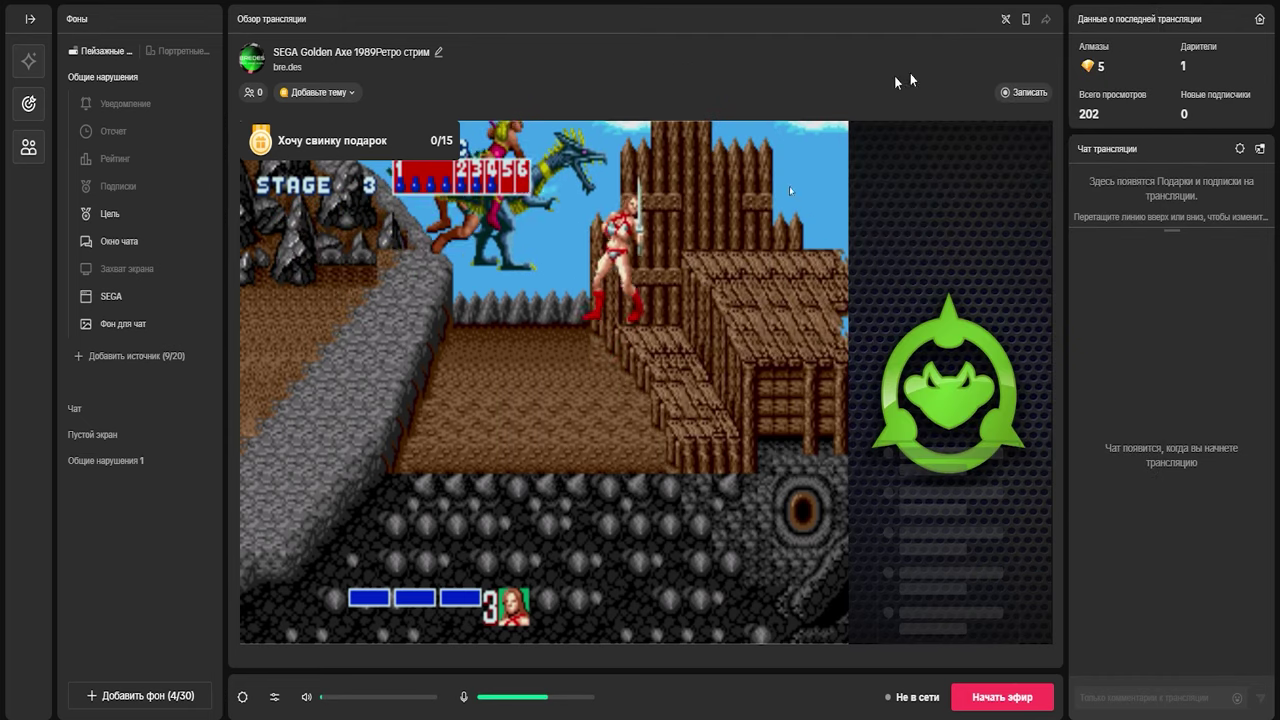
- Make the existing Подписки source visible beside the gift goal and open its settings
left_click(142, 355)
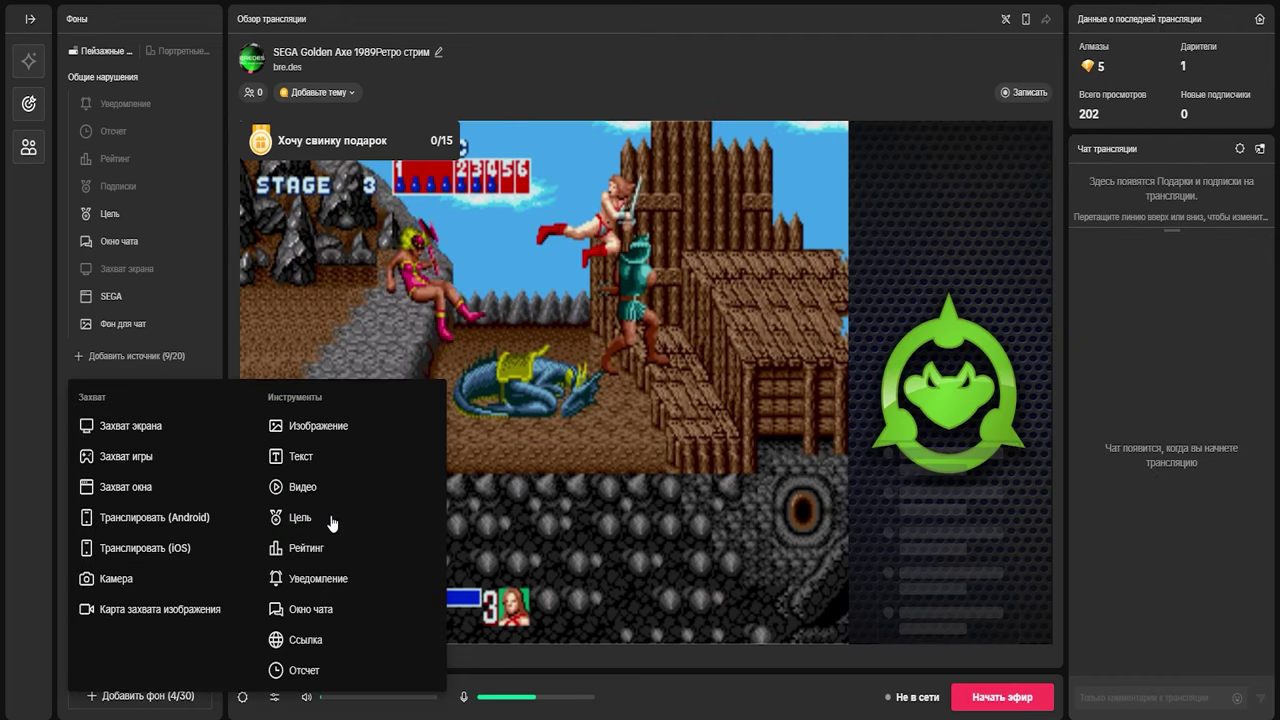
left_click(132, 178)
left_click(199, 187)
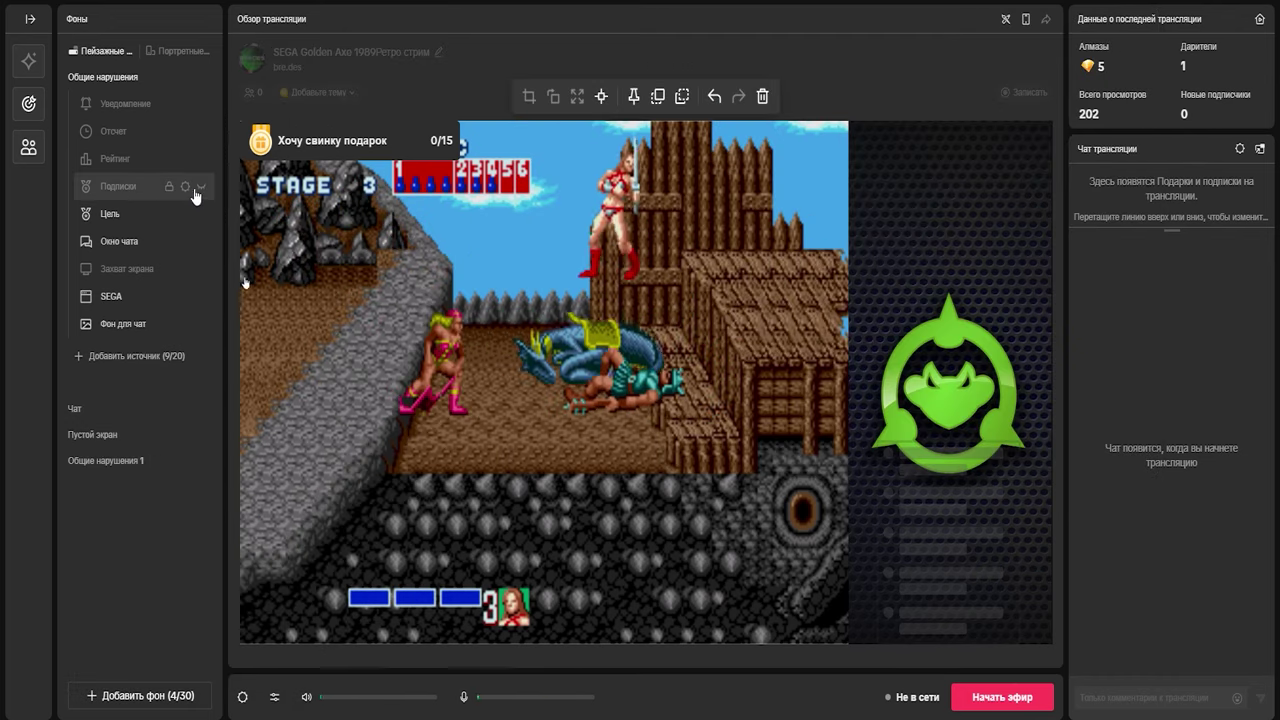
left_click(185, 187)
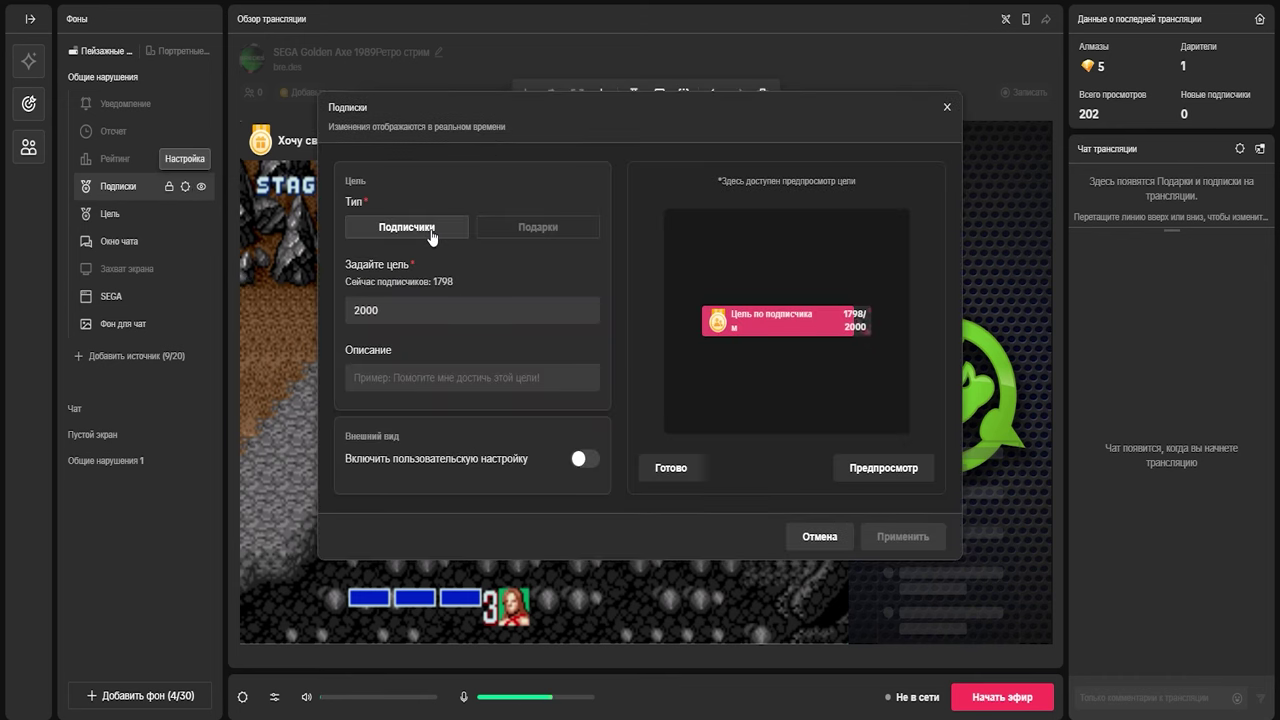
- Review the subscriber goal's target and description fields, preview its goal-reached animation and close the Подписки settings
left_click_drag(544, 112, 757, 37)
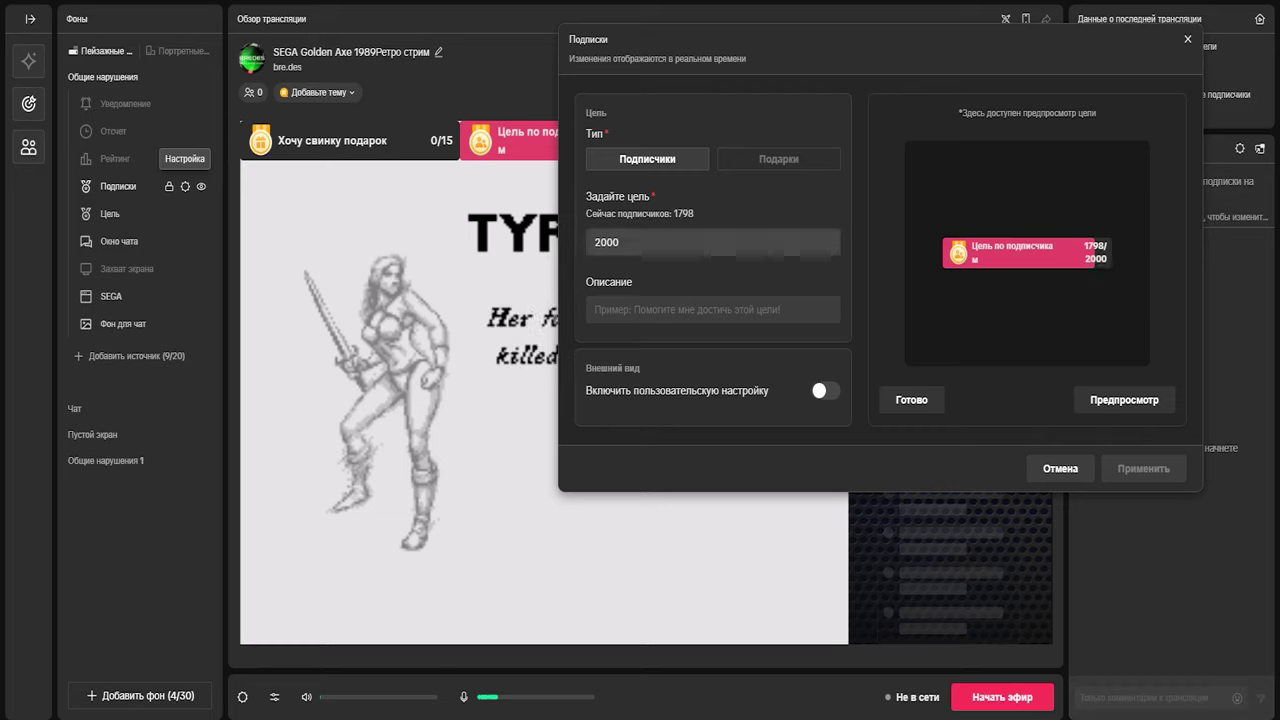
left_click(600, 242)
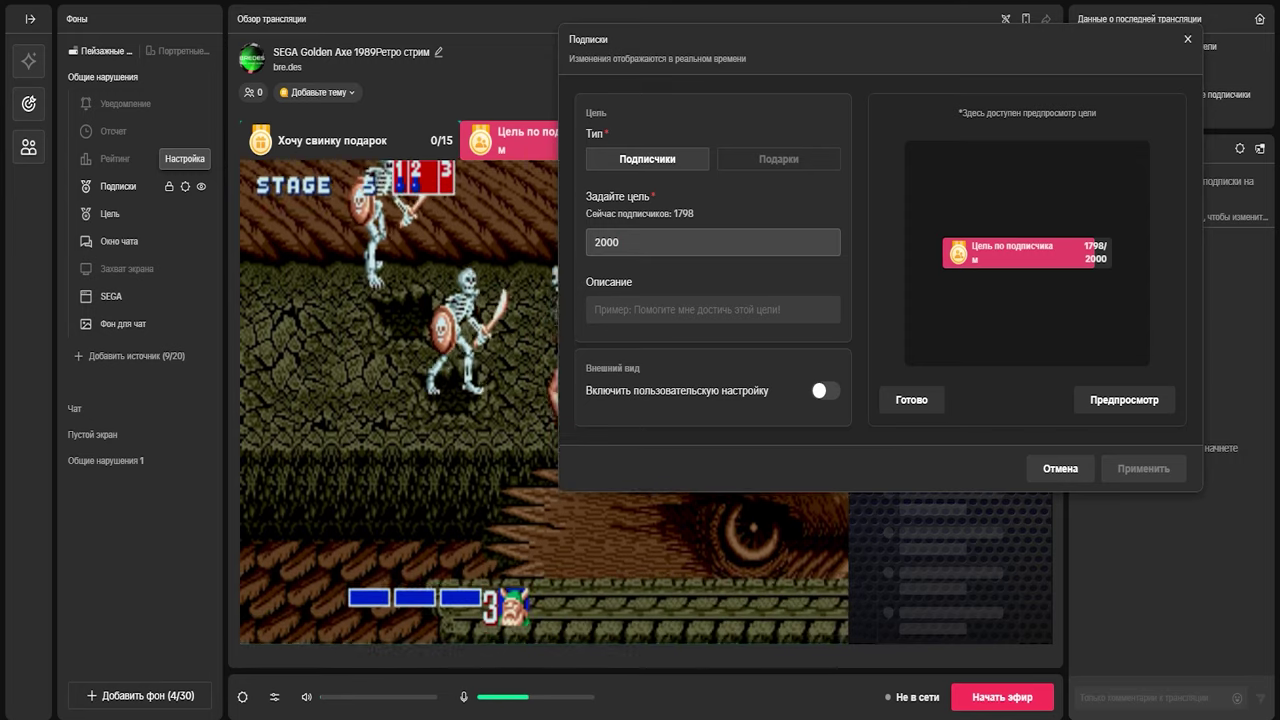
left_click(600, 309)
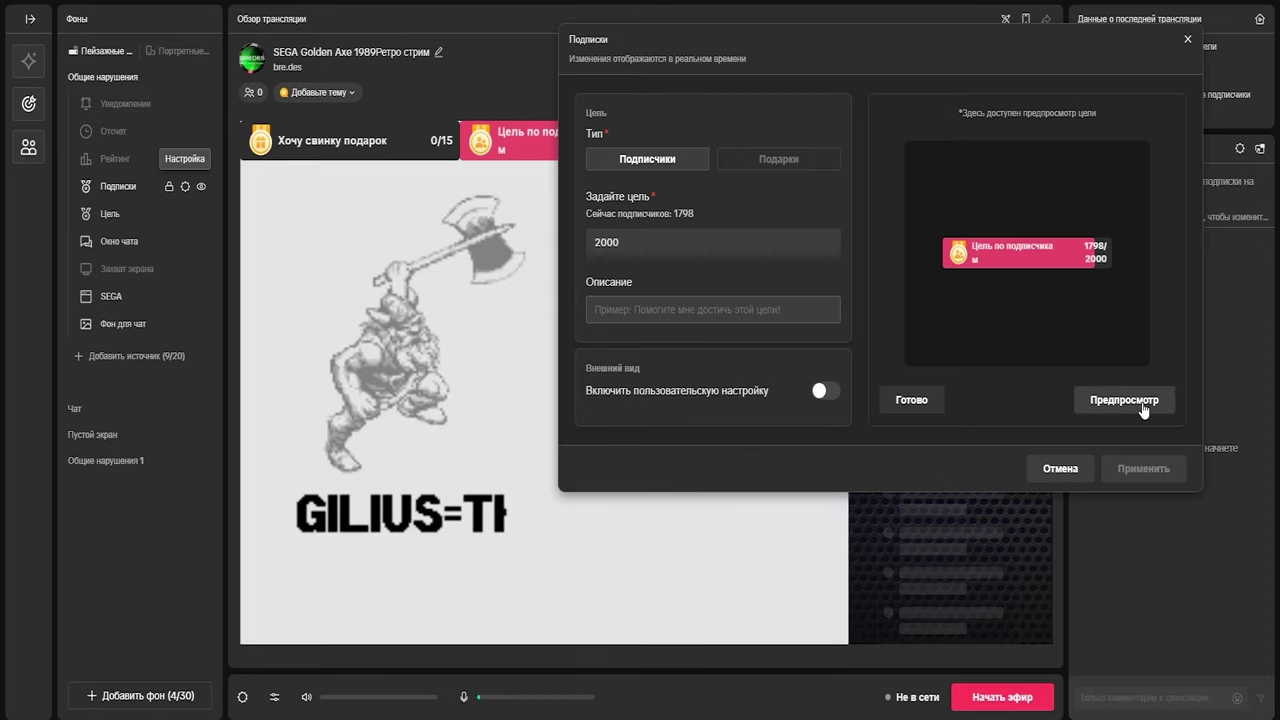
left_click(1142, 403)
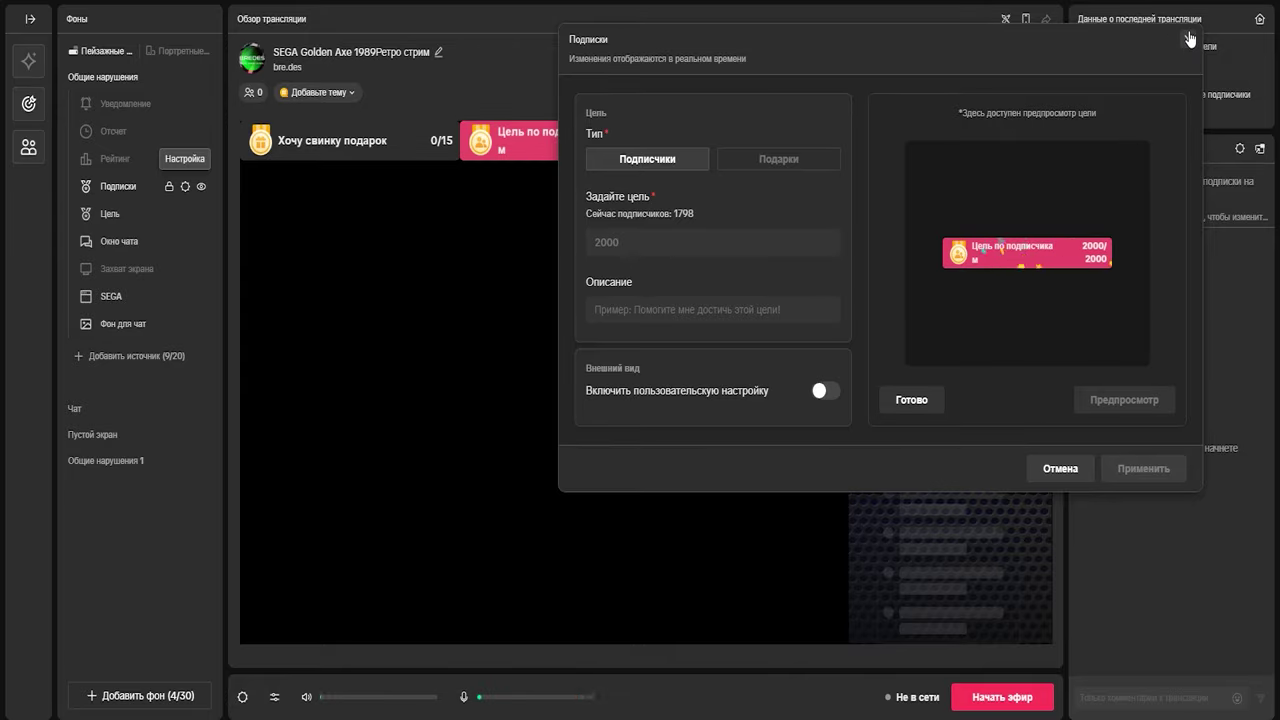
left_click(1187, 38)
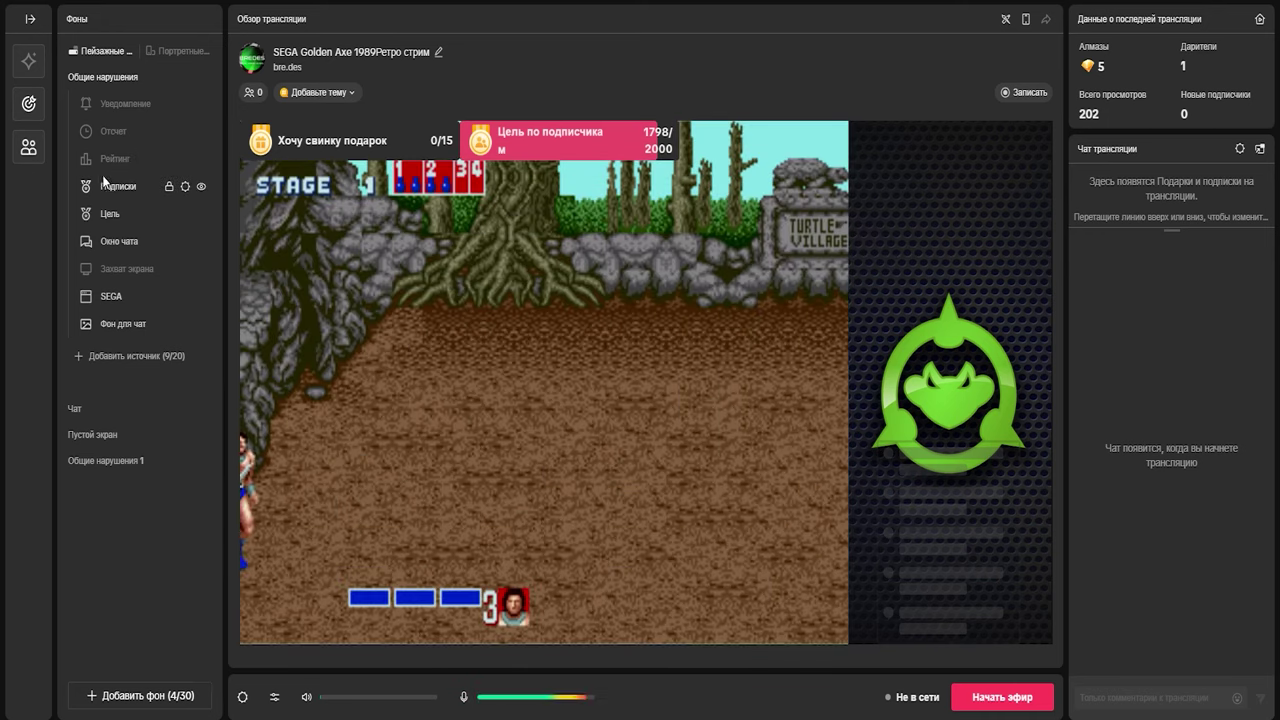
- Make the existing Рейтинг source visible, open its settings and move the dialog clear of the overlay
left_click(200, 159)
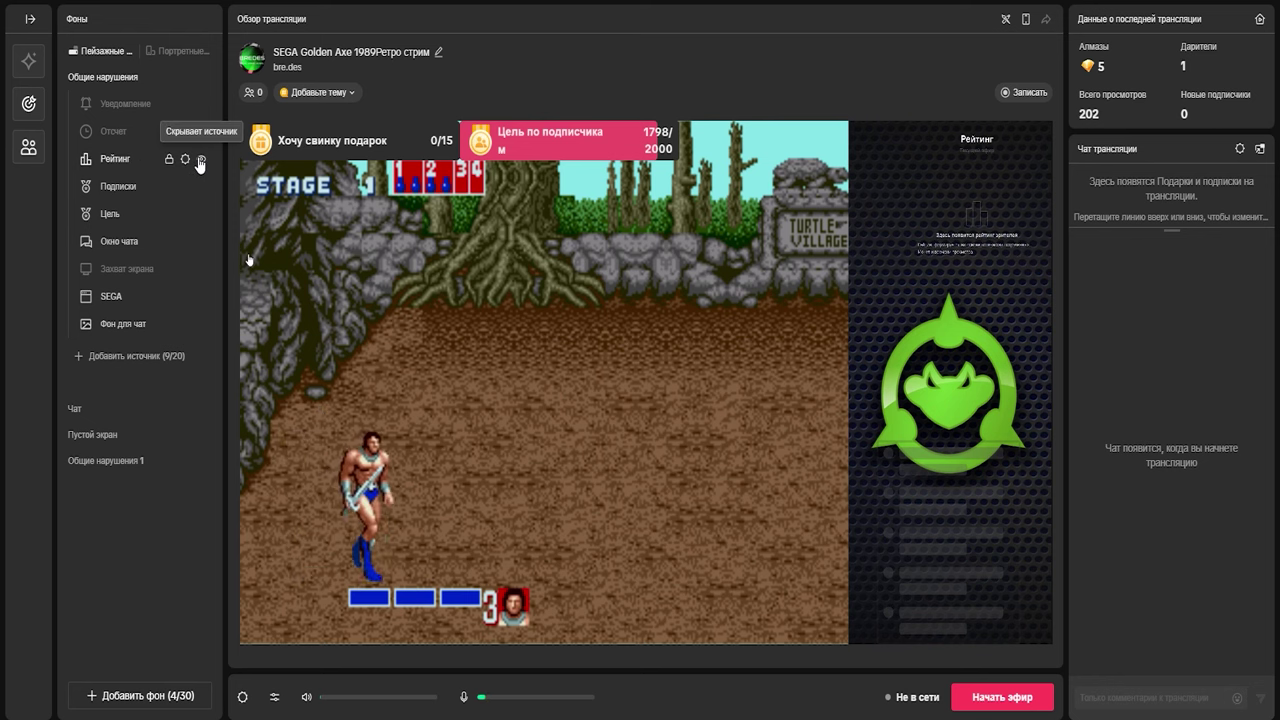
left_click(140, 164)
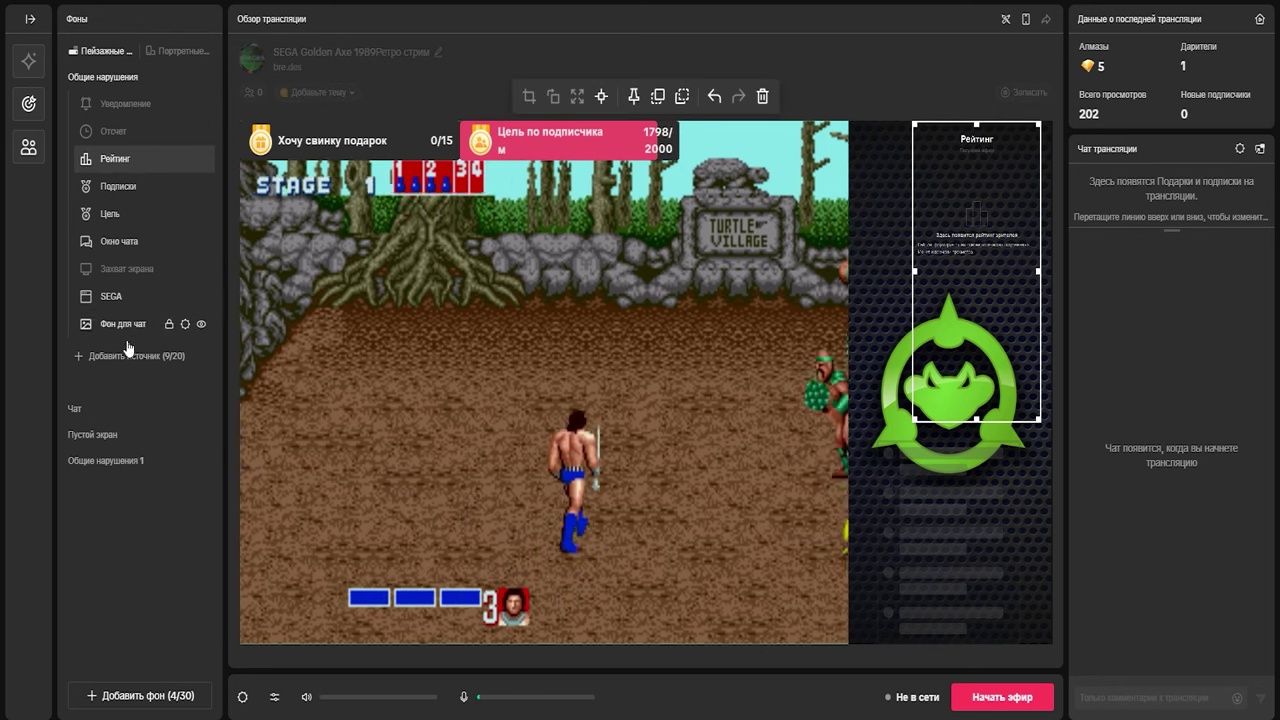
left_click(130, 356)
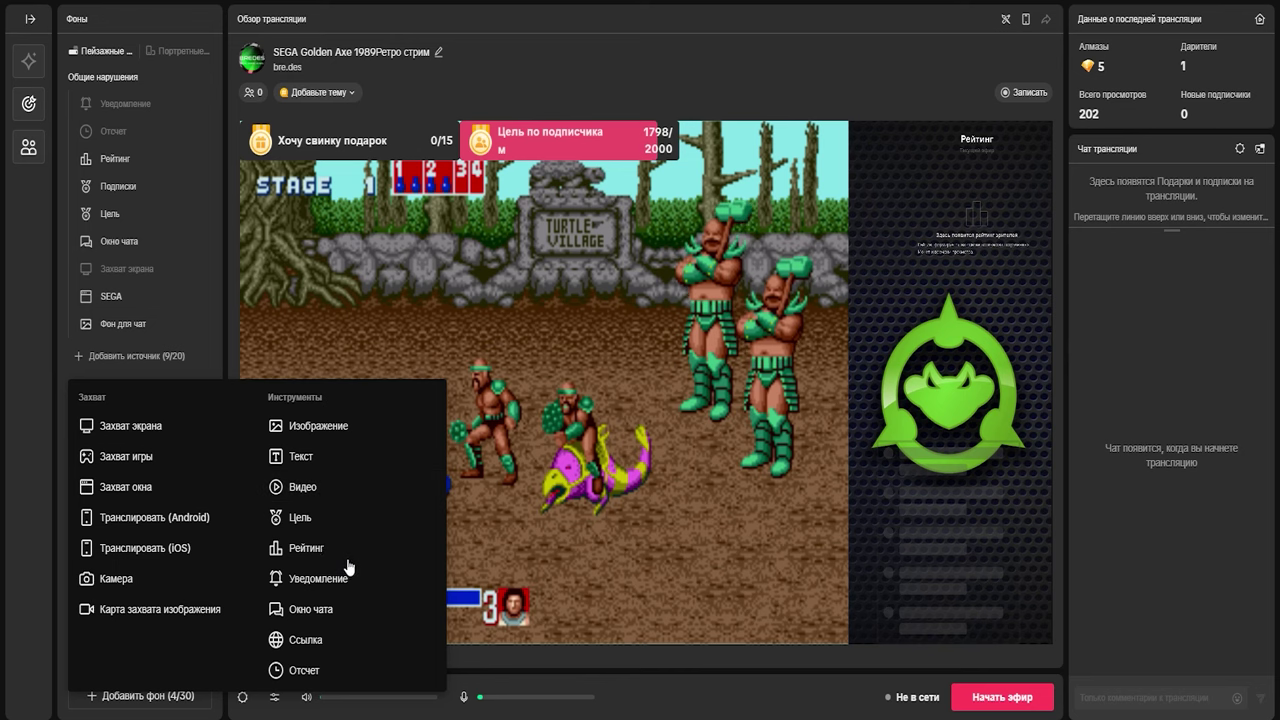
left_click(185, 159)
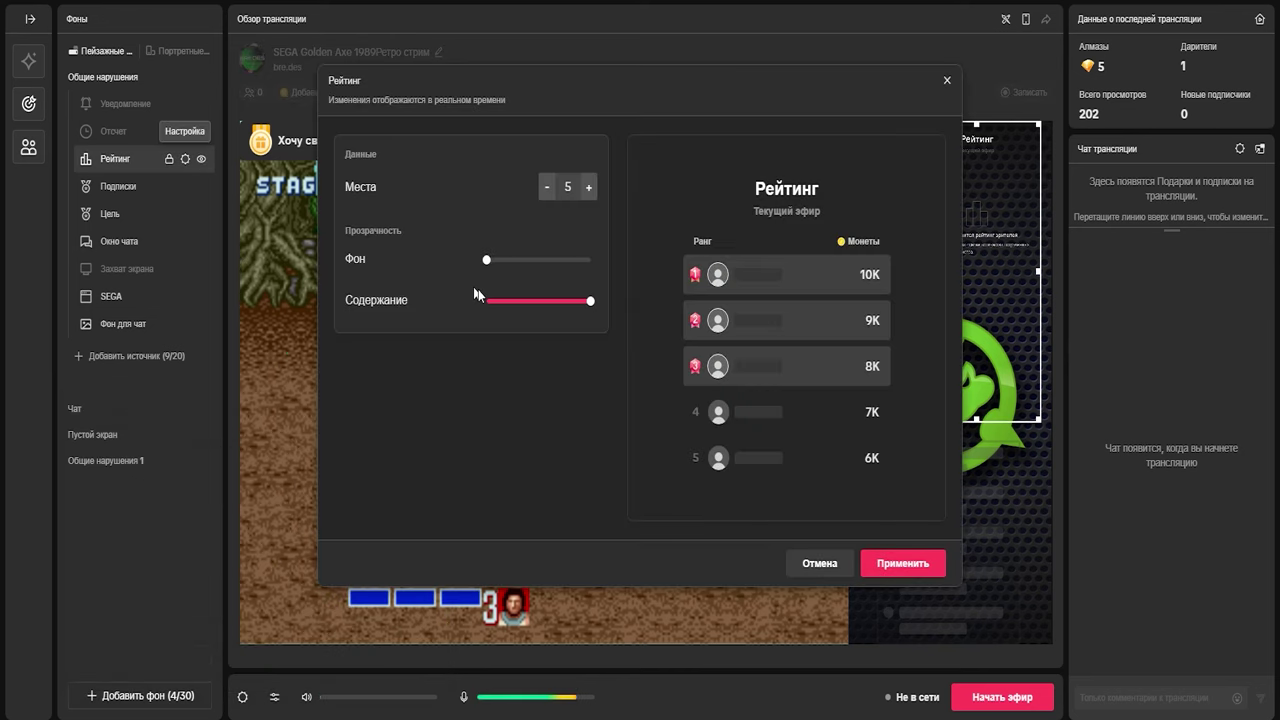
left_click_drag(634, 79, 552, 40)
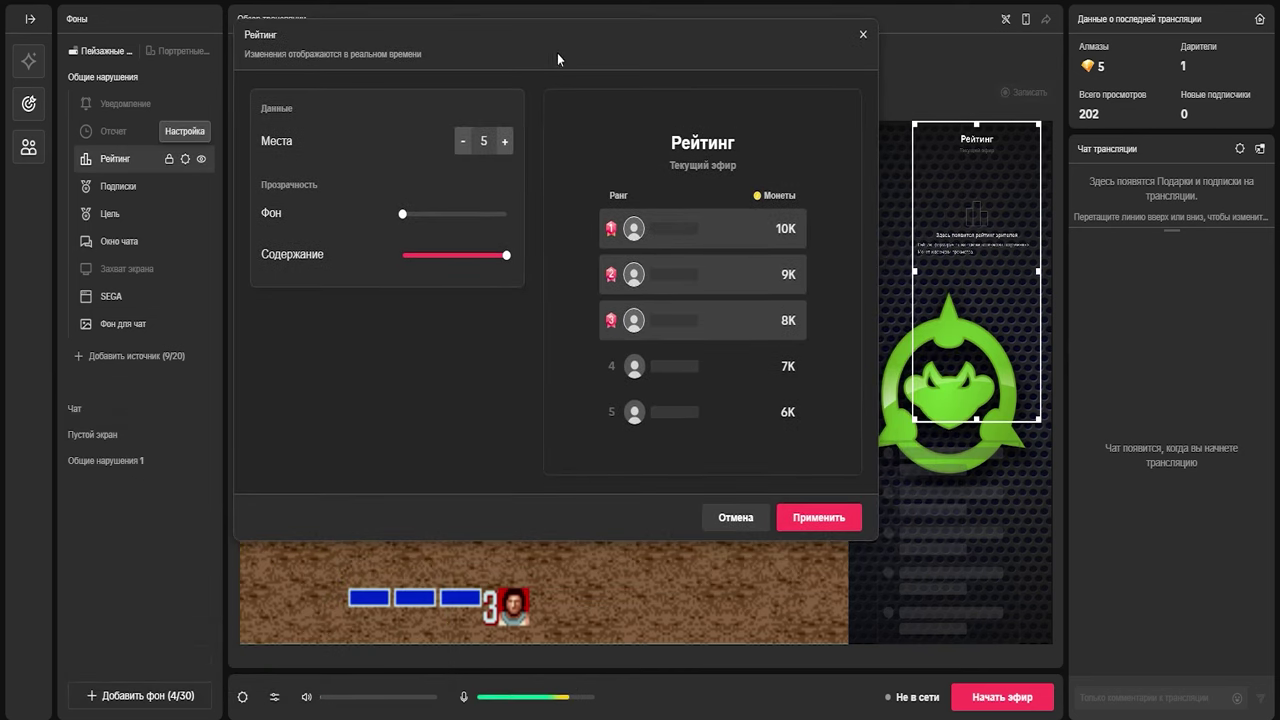
left_click_drag(649, 20, 544, 10)
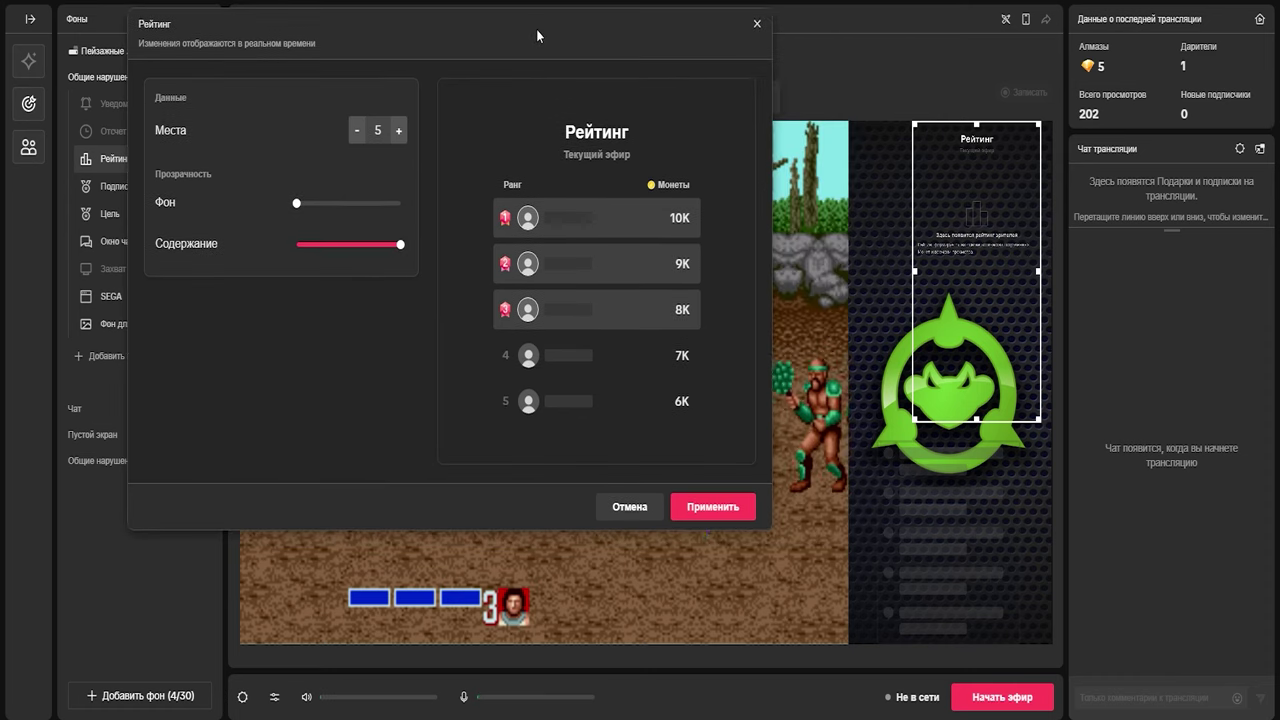
- Try the rating's background opacity at maximum, return it to the minimum and close the Рейтинг settings
mouse_move(299, 208)
left_click_drag(299, 208, 423, 210)
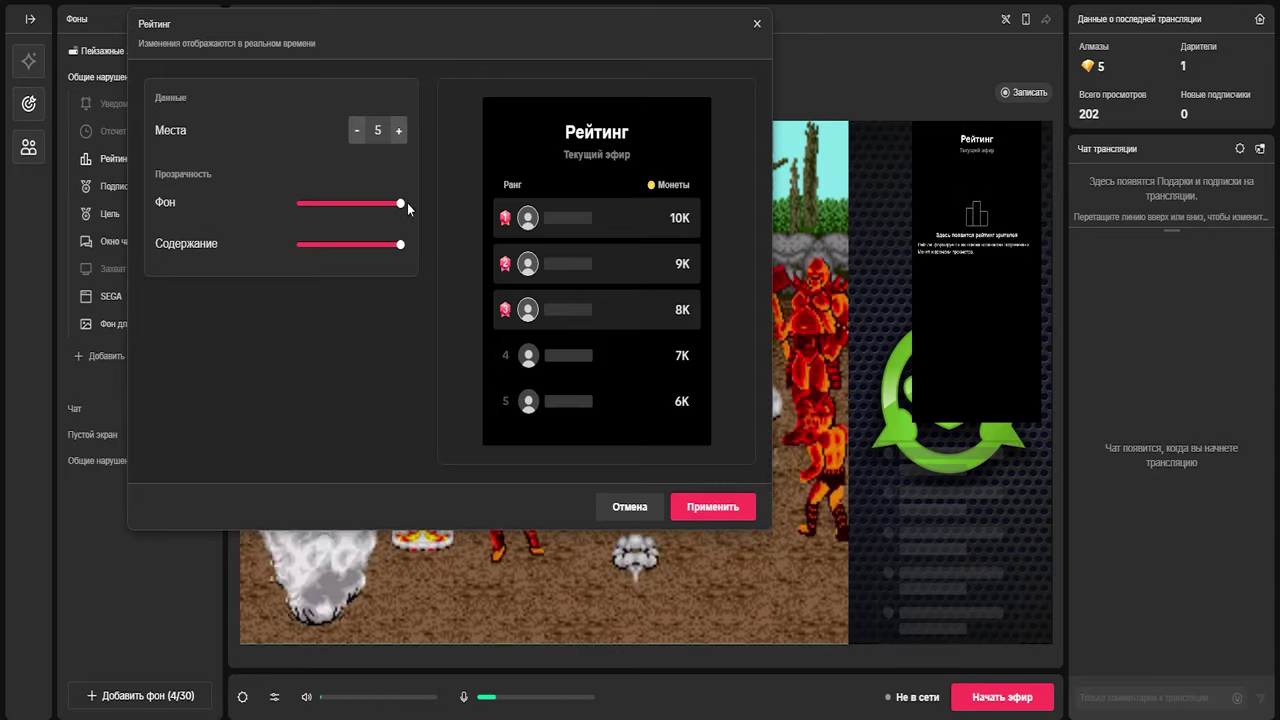
left_click_drag(400, 203, 296, 203)
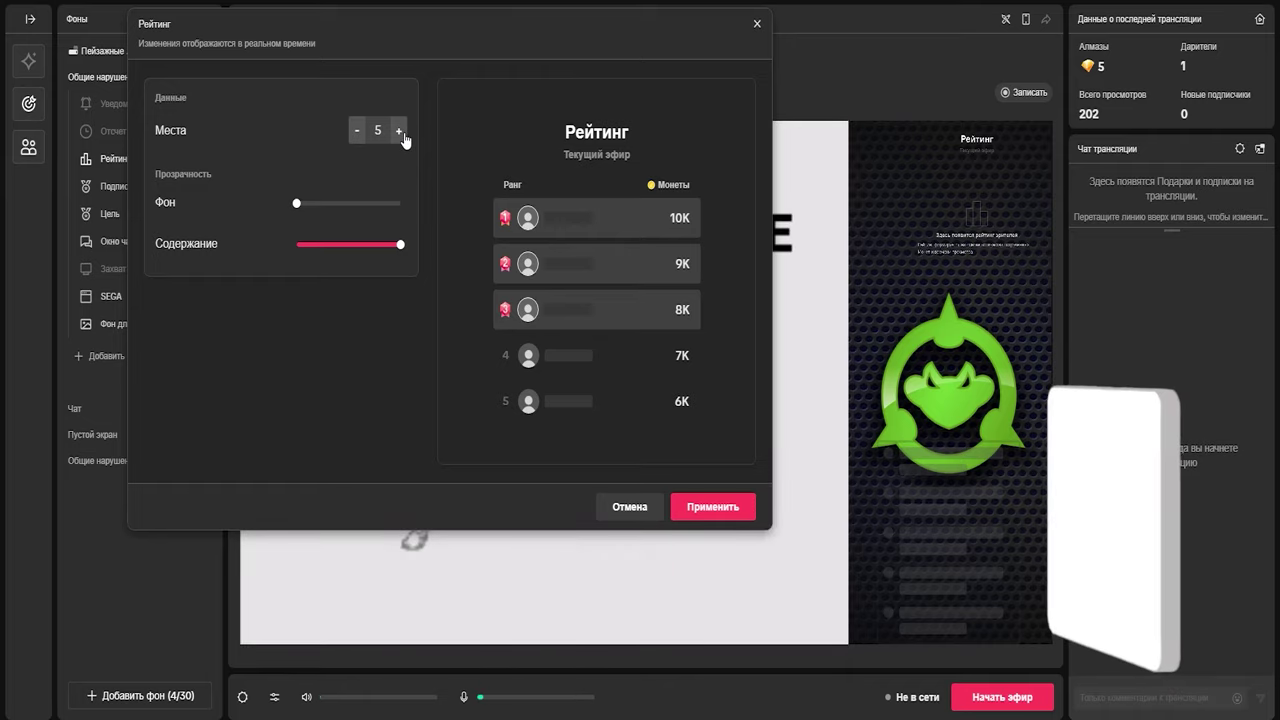
left_click(756, 26)
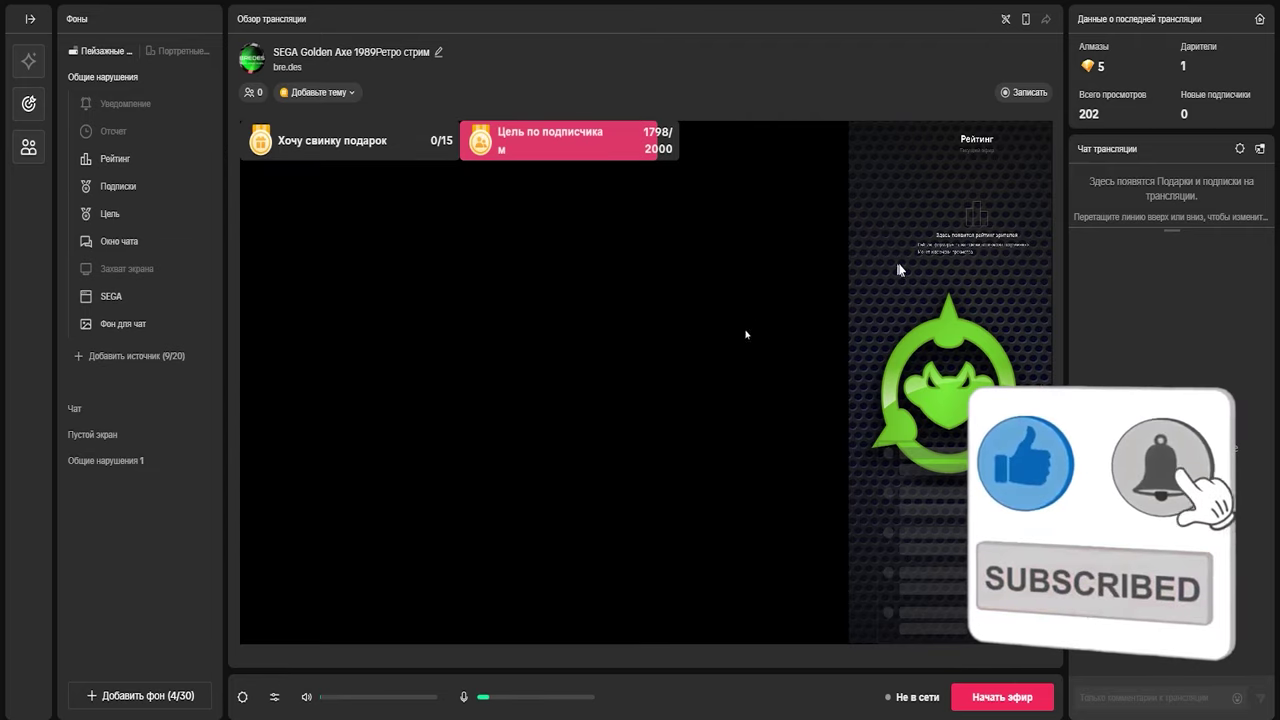
- Centre the Рейтинг overlay horizontally in the upper part of the chat strip and make it slightly larger
left_click_drag(997, 214, 971, 219)
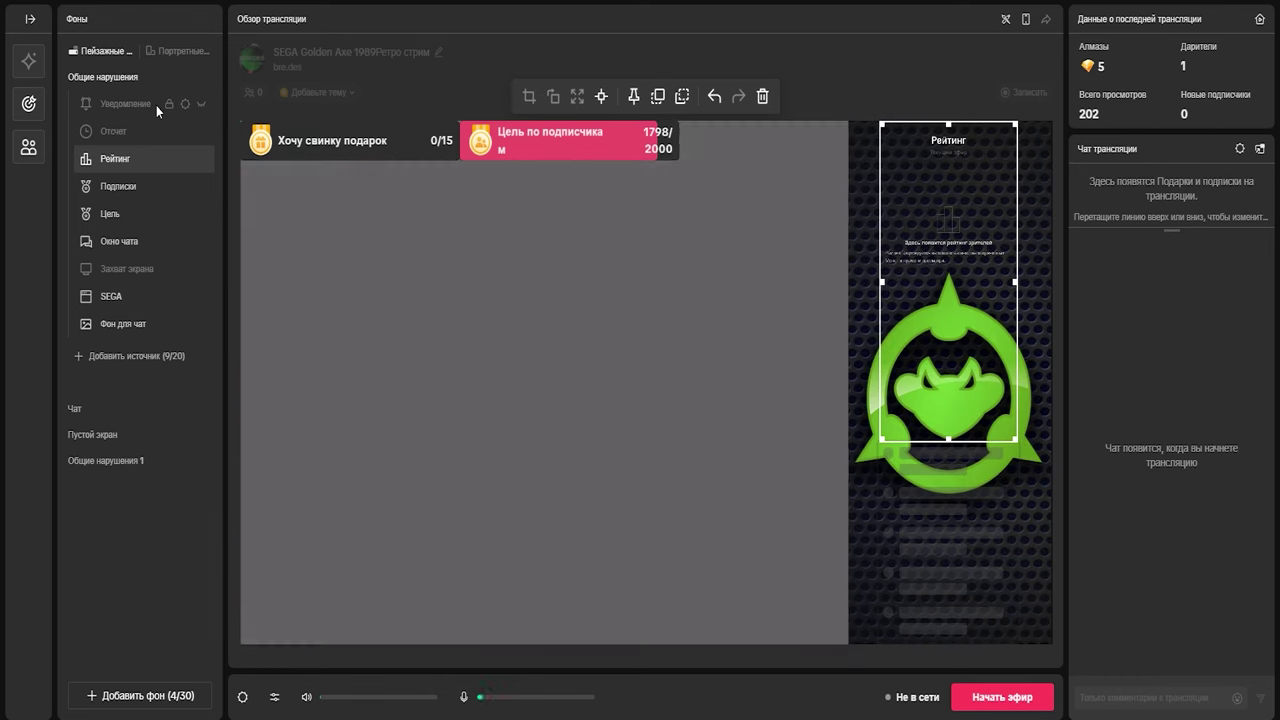
- Make the existing Уведомление source visible on the canvas and open its settings
left_click(156, 104)
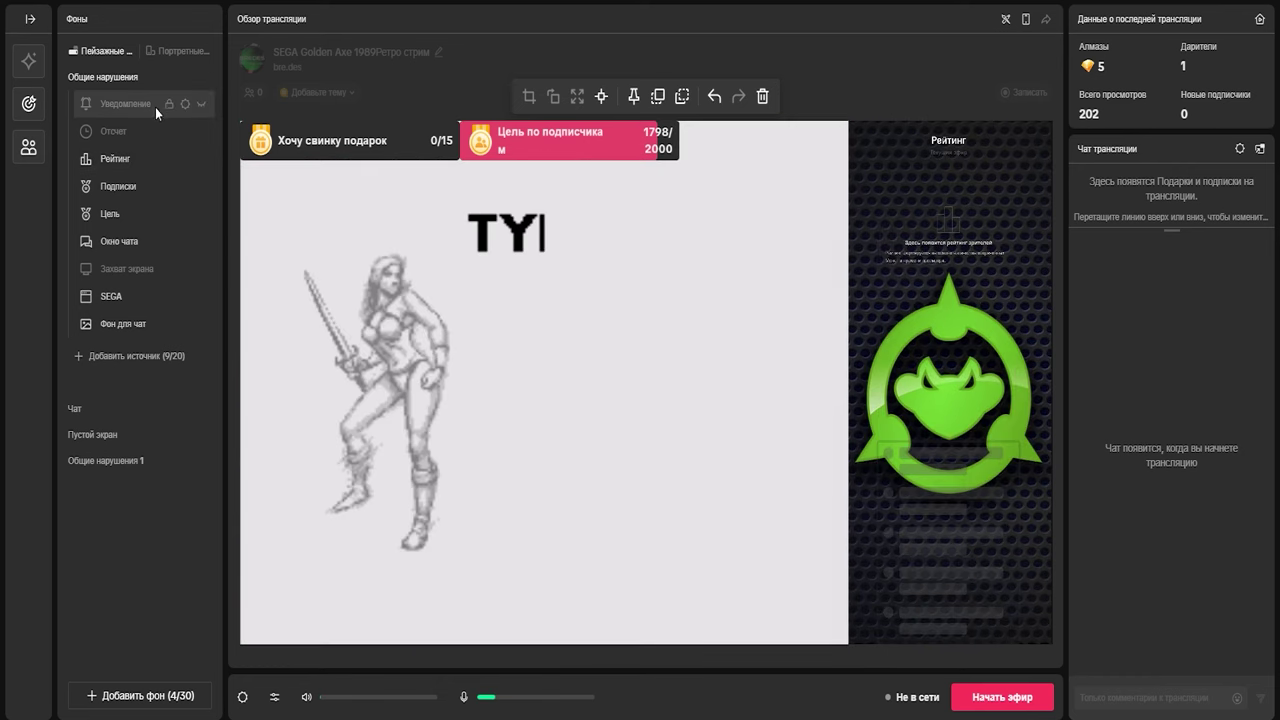
left_click(138, 356)
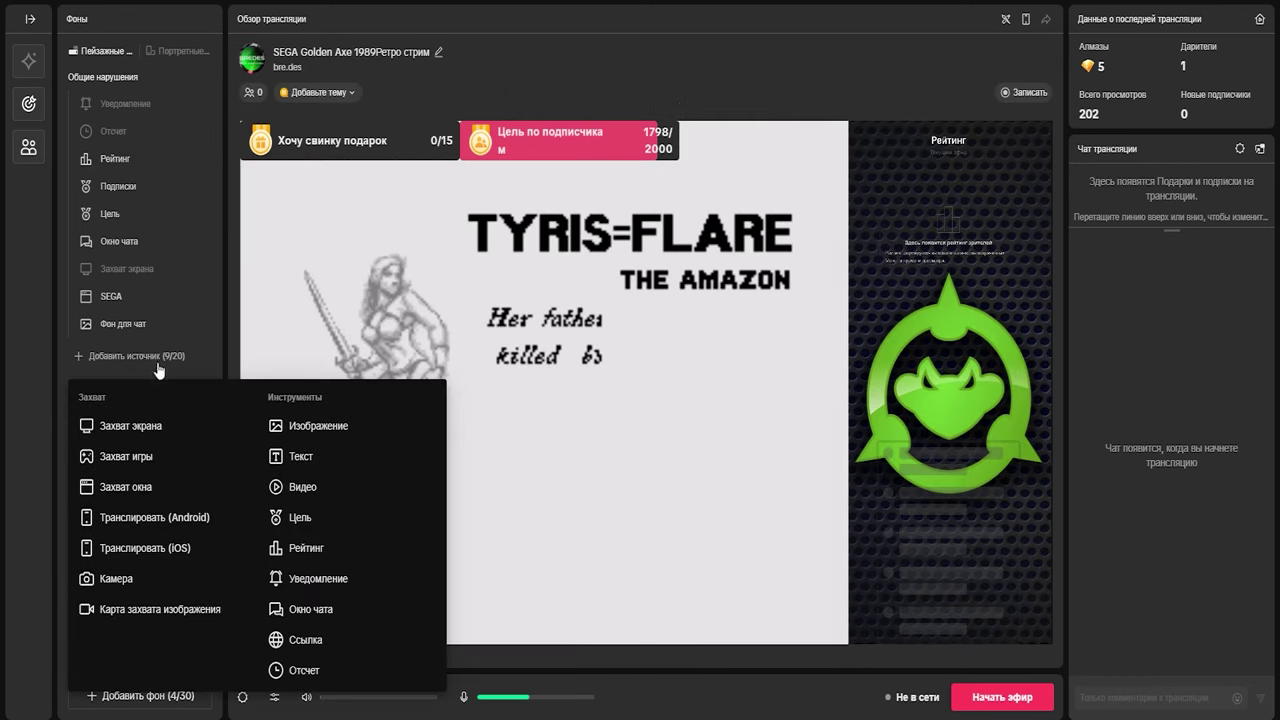
left_click(158, 106)
left_click(185, 104)
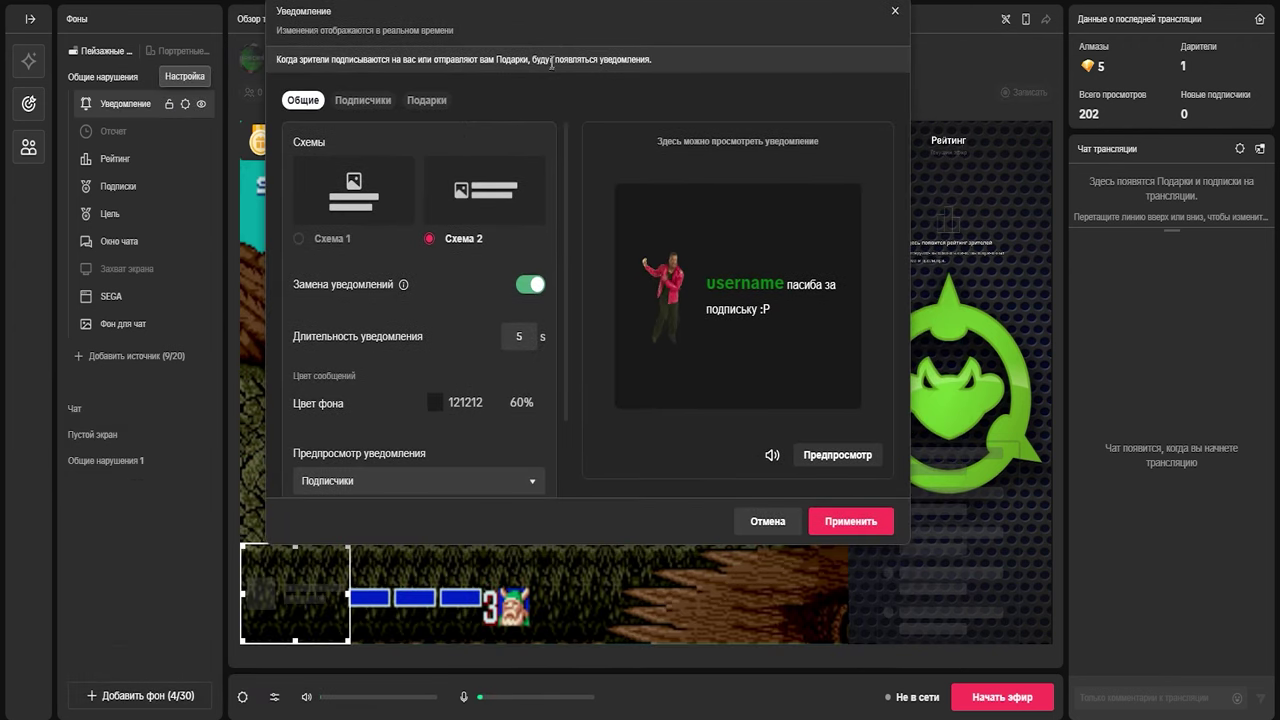
- Show the Подписчики notification settings and highlight the thank-you wording and the {name} placeholder in the custom text
left_click(360, 101)
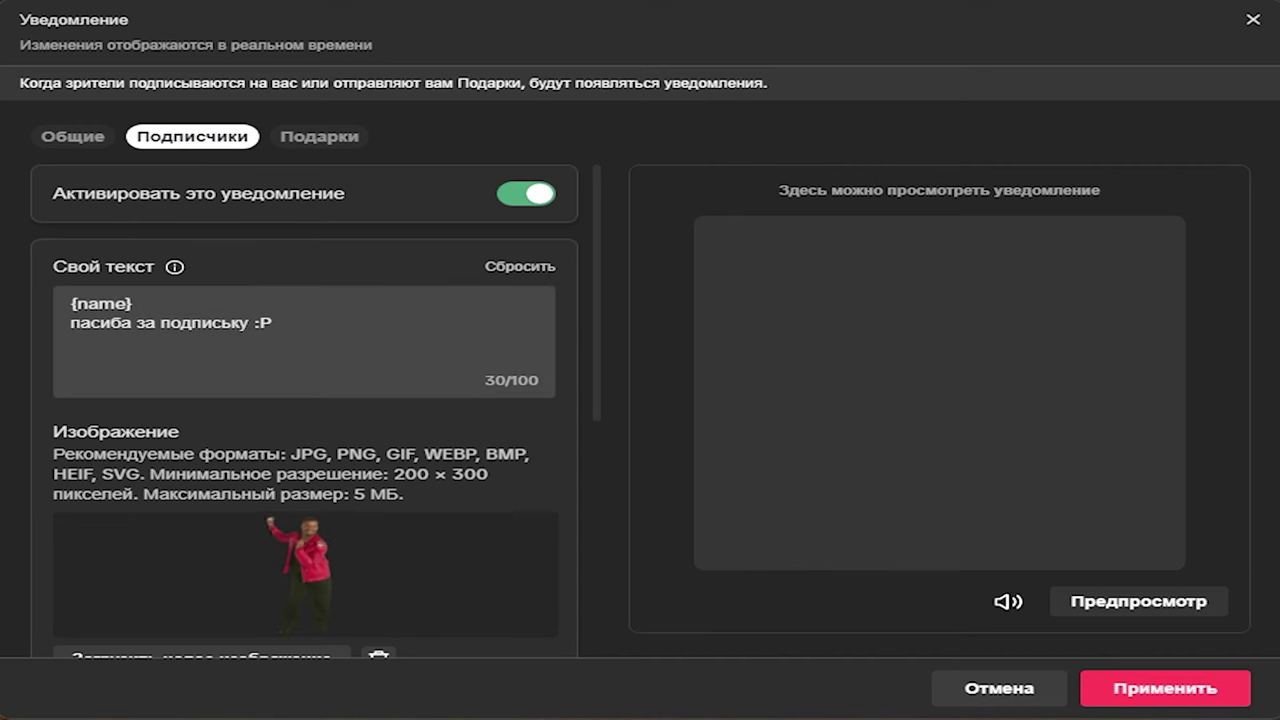
left_click_drag(70, 323, 247, 324)
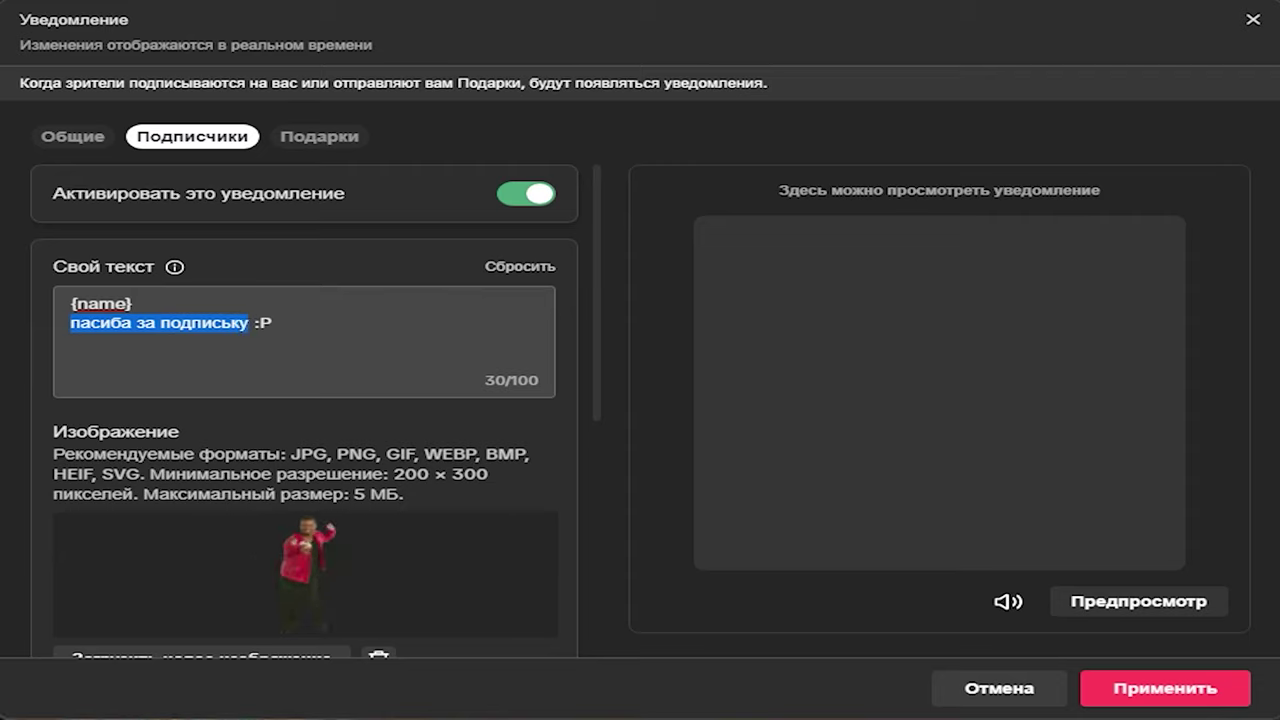
left_click(247, 324)
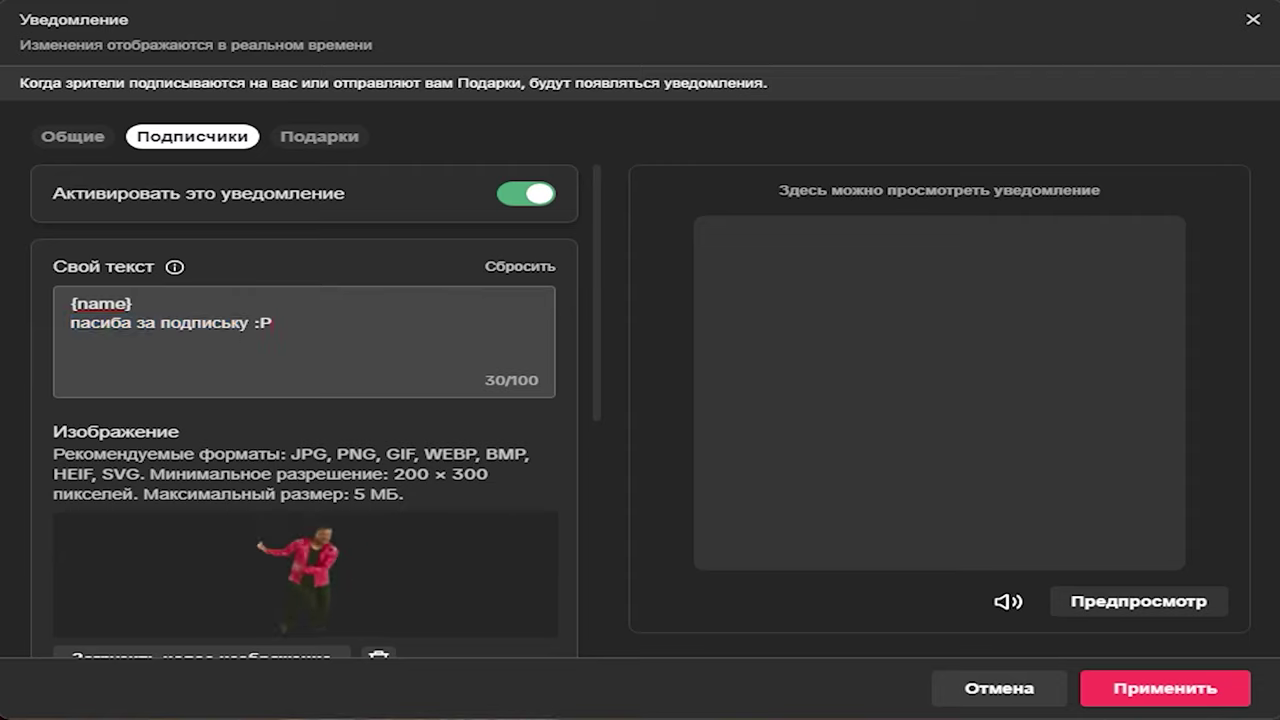
left_click_drag(70, 303, 171, 306)
left_click(158, 303)
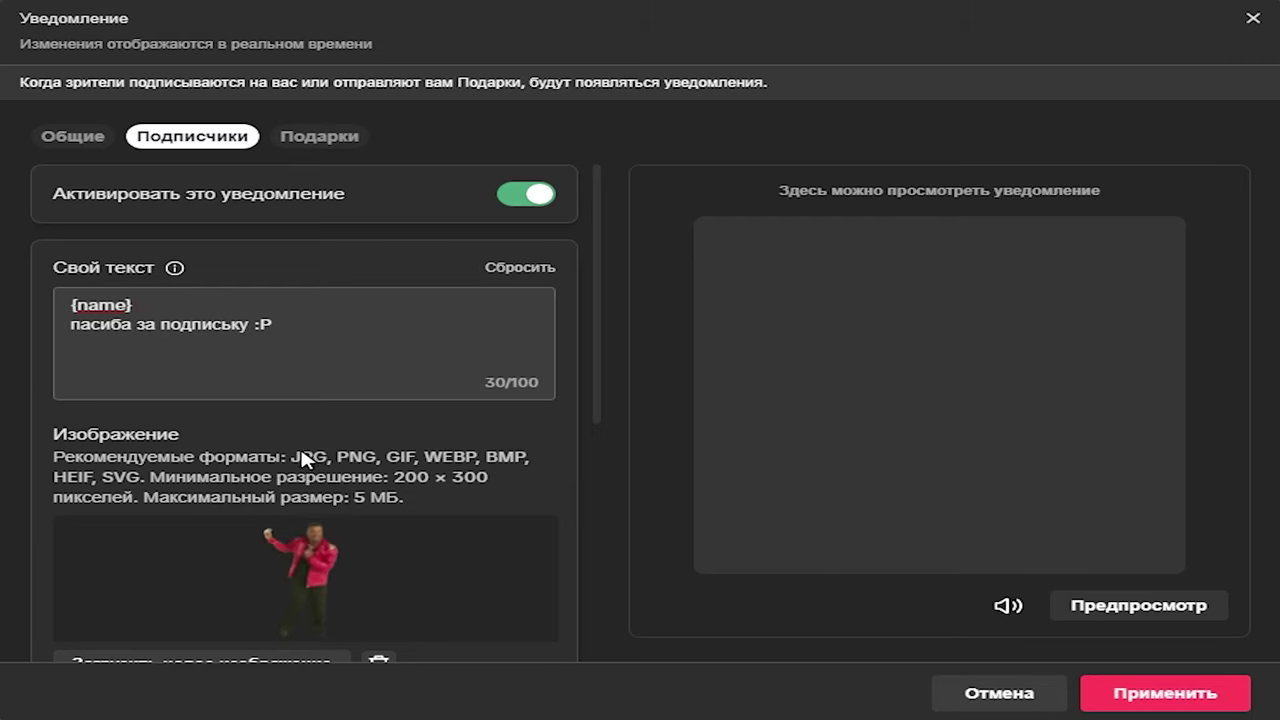
- Try Alert 1 and Alert 2 as the follower notification sound and set it back to Alert 3
scroll(300, 490, "down", 1)
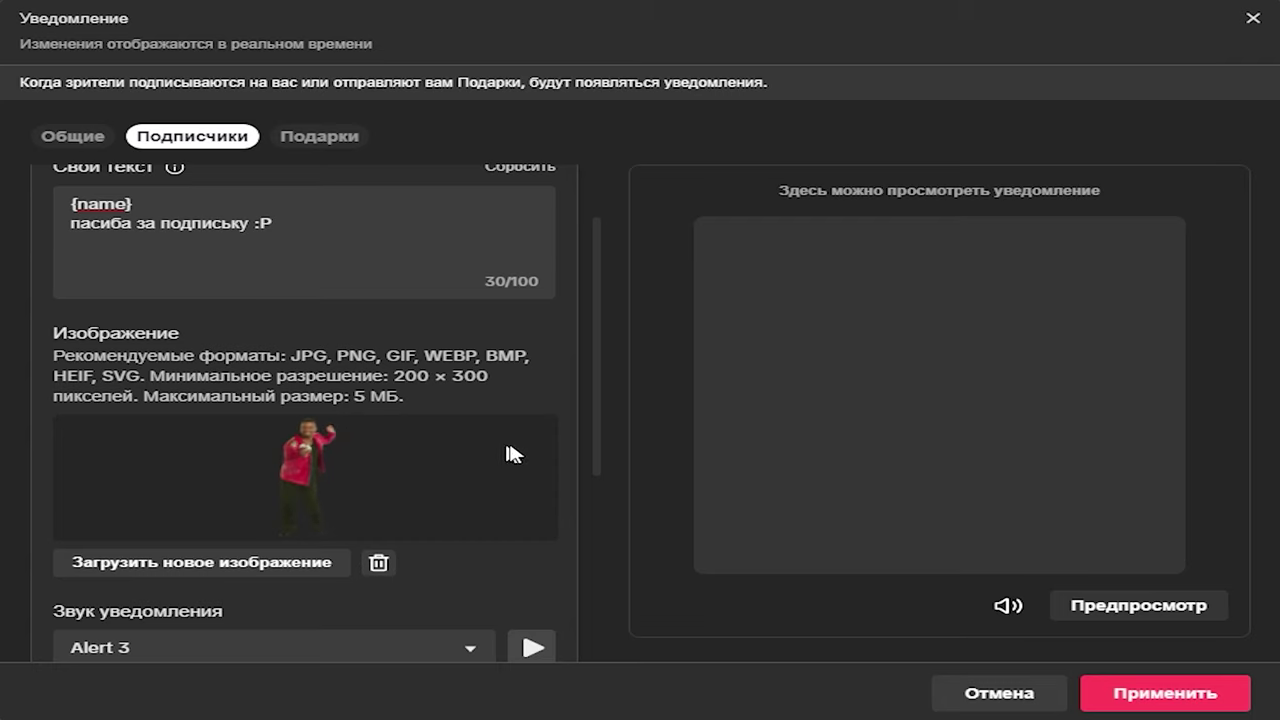
scroll(512, 451, "down", 3)
left_click(388, 455)
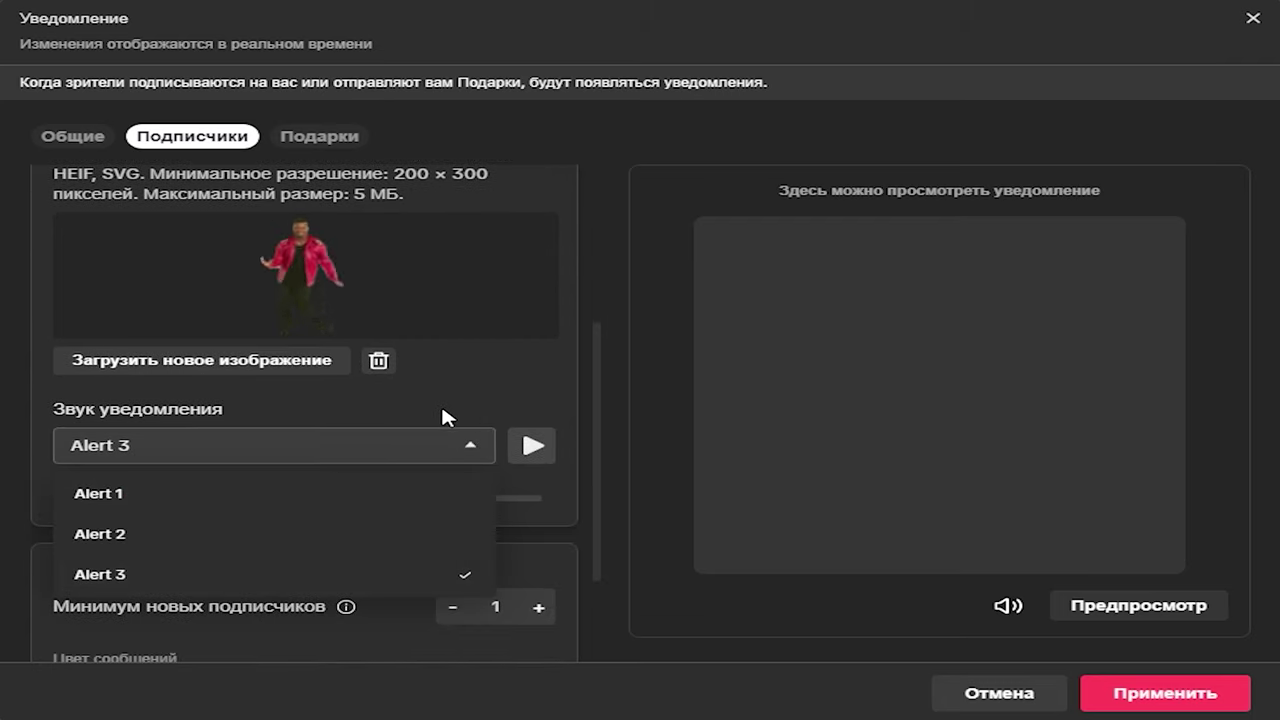
left_click(403, 492)
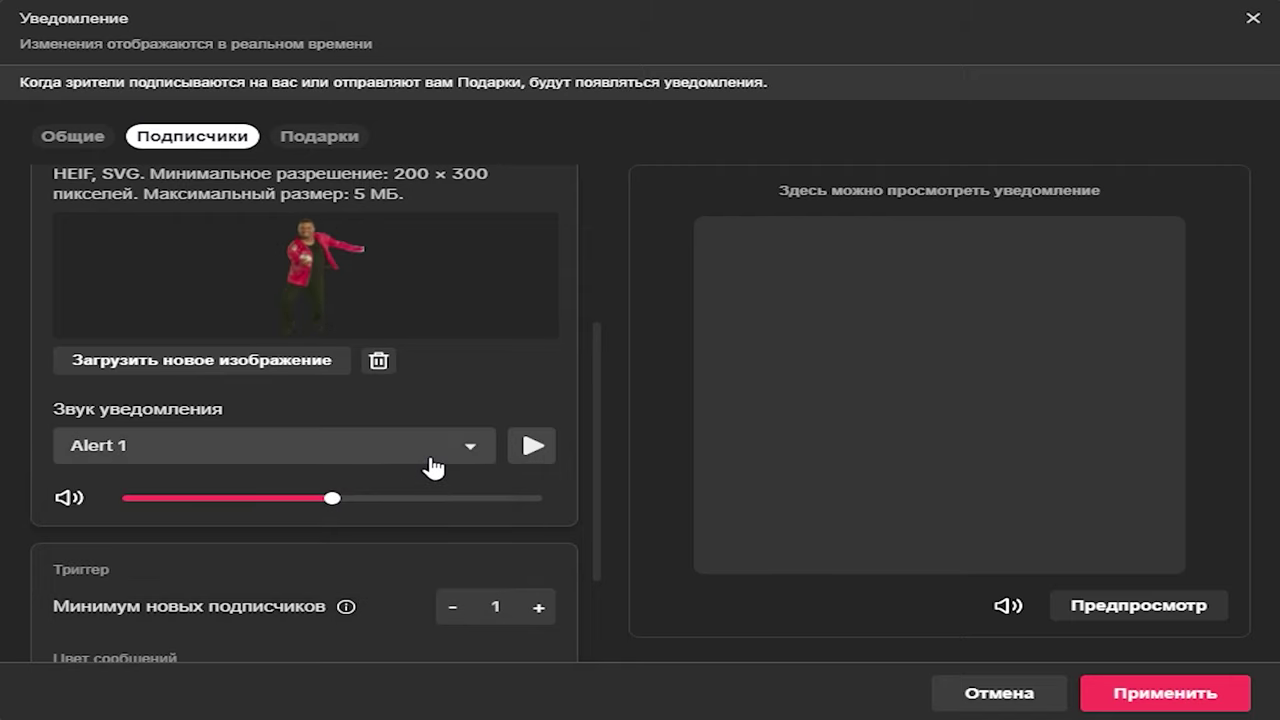
left_click(440, 450)
left_click(375, 550)
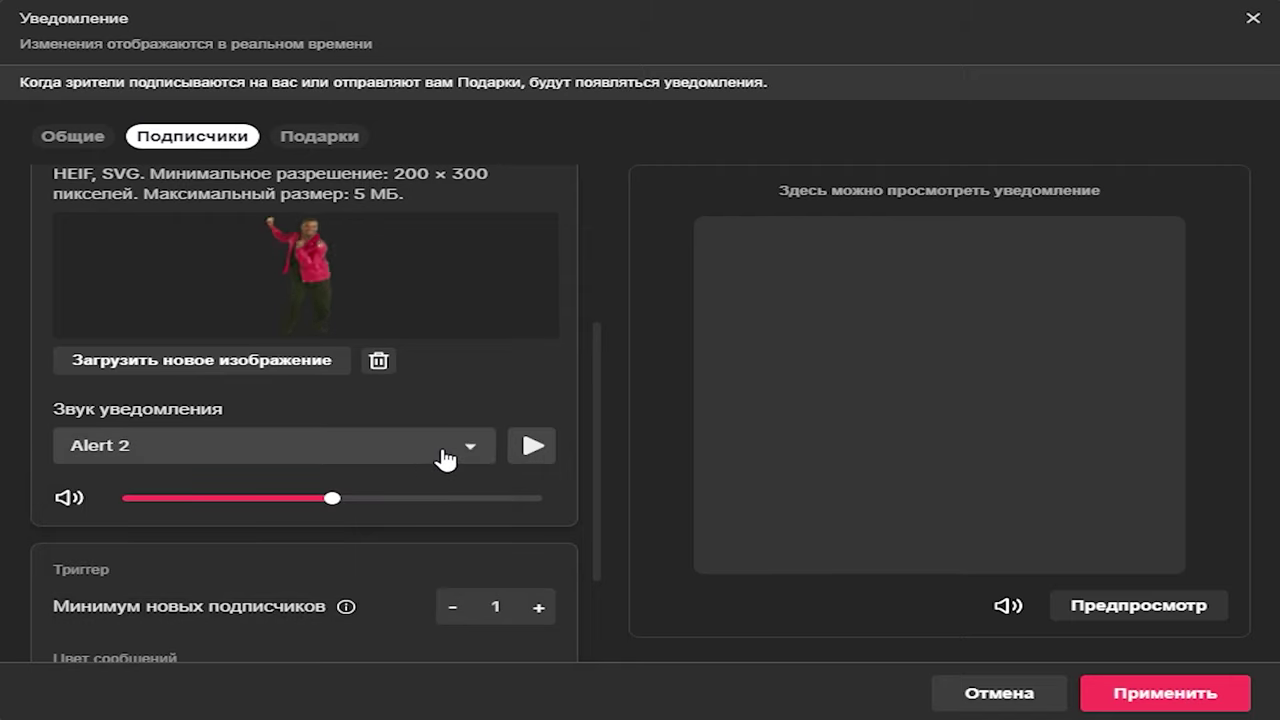
left_click(450, 455)
left_click(366, 574)
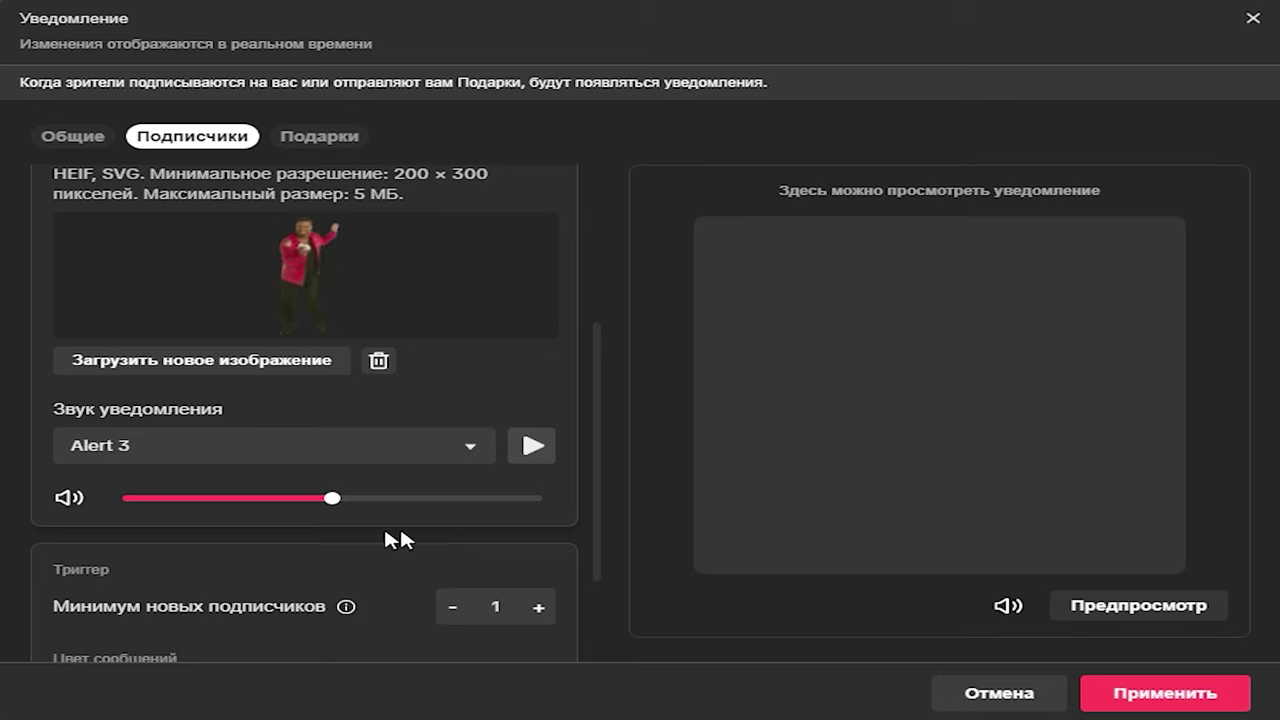
- Check the follower notification's sound volume, trigger and message colours, and run its preview
mouse_move(336, 512)
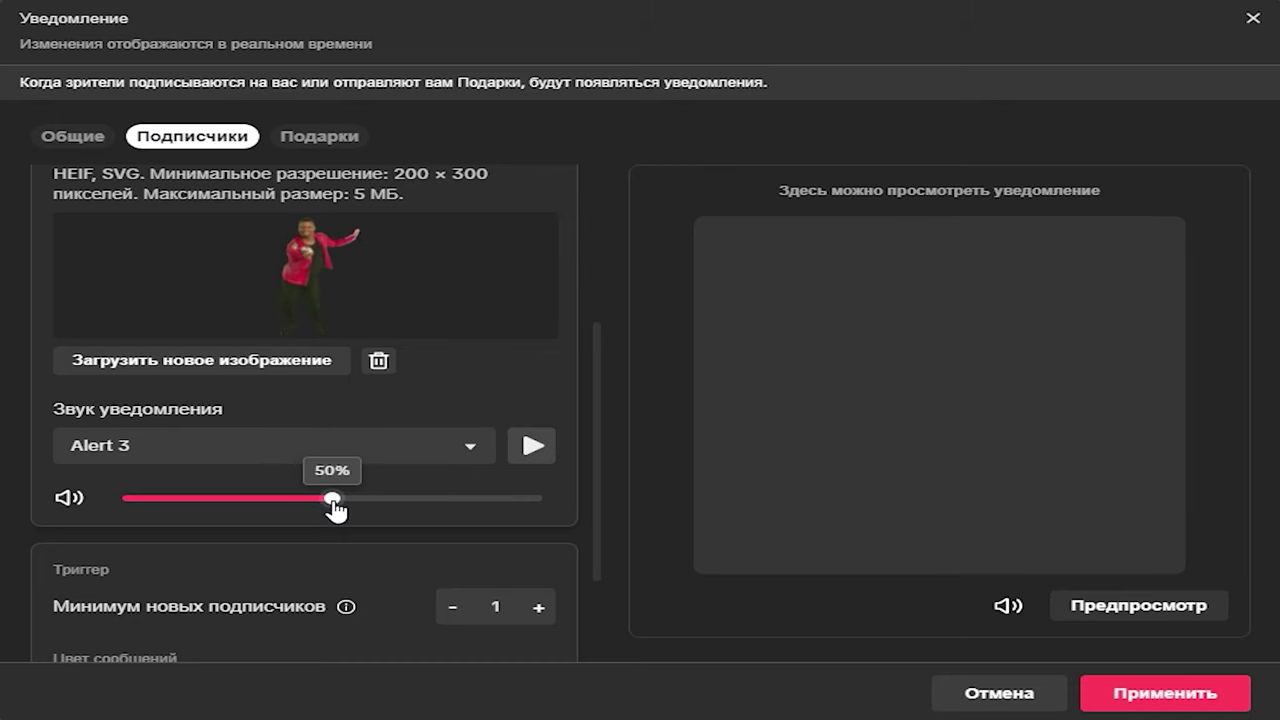
scroll(80, 574, "down", 3)
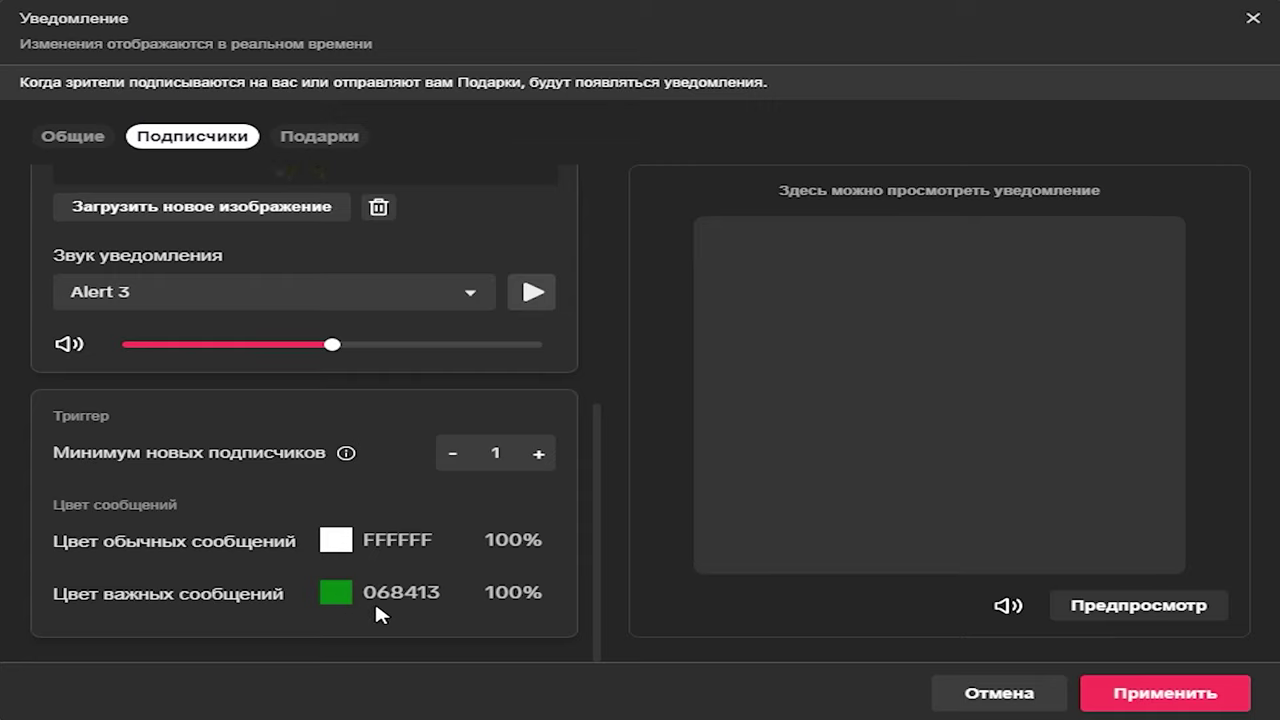
left_click(1133, 606)
scroll(543, 520, "up", 5)
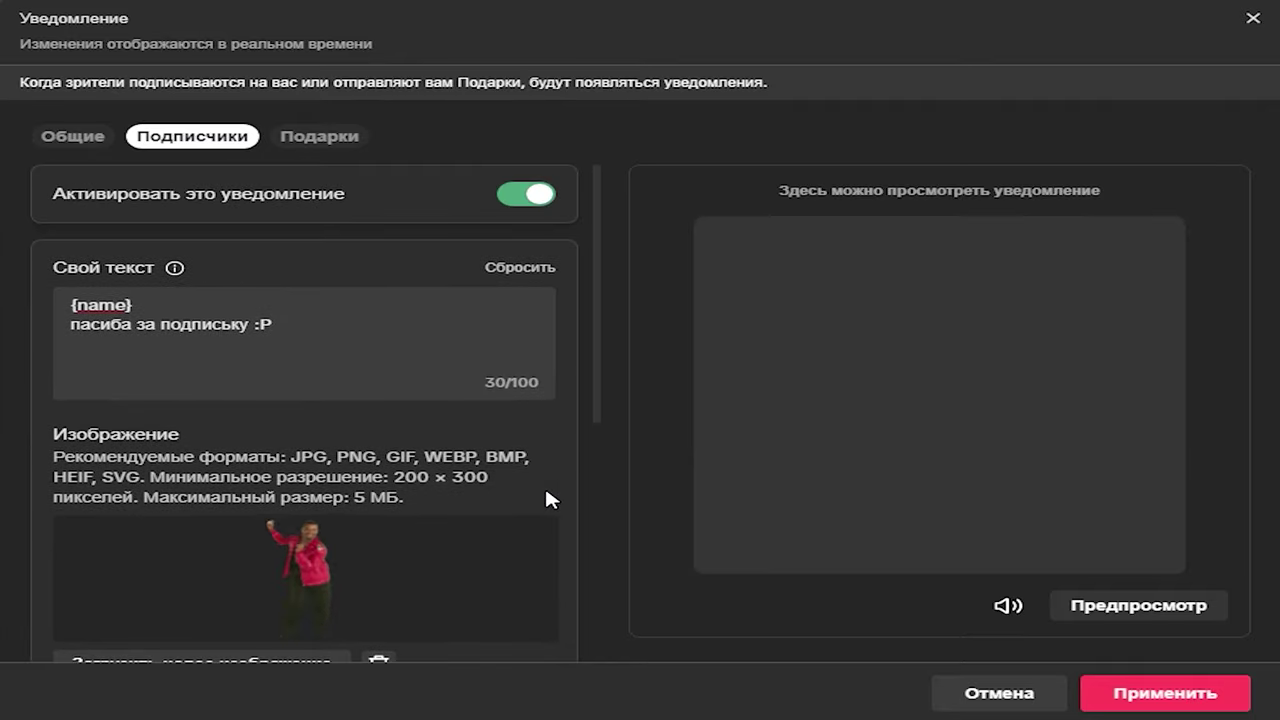
- Open the Подарки settings of the notification to examine the gift alert's custom text and image
left_click(316, 137)
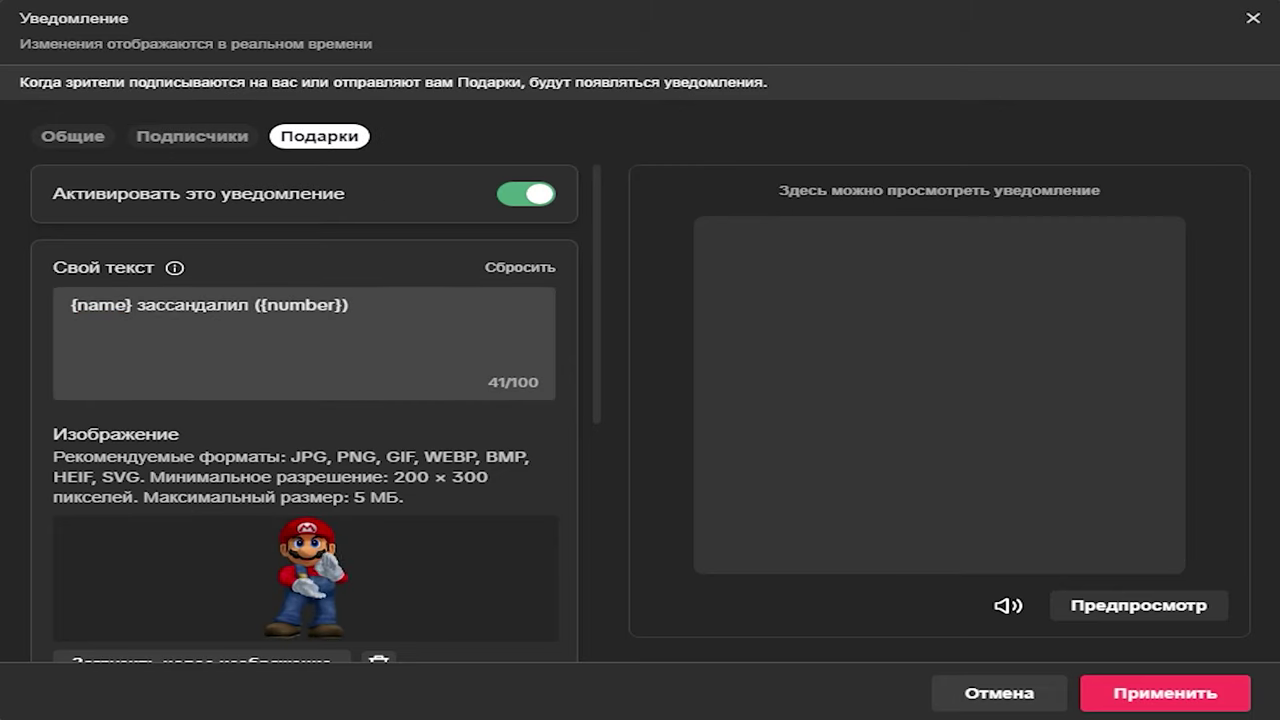